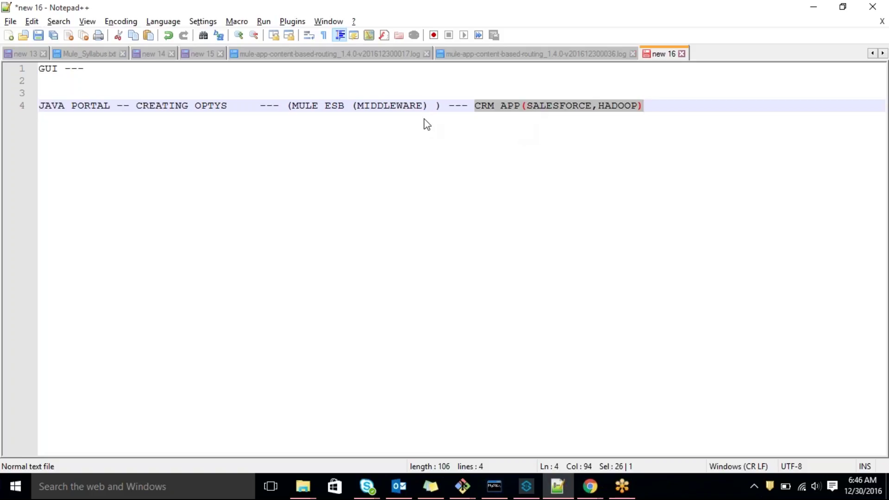
# Highlight ESB, the Mule ESB middleware and the Java portal parts of line 4, then go to Anypoint Studio
pyautogui.doubleClick(338, 105)
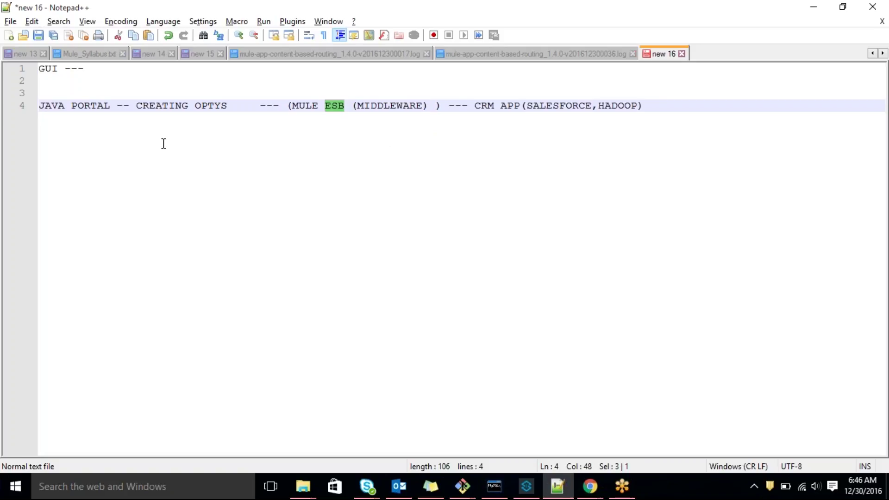
pyautogui.moveTo(288, 107); pyautogui.dragTo(442, 106)
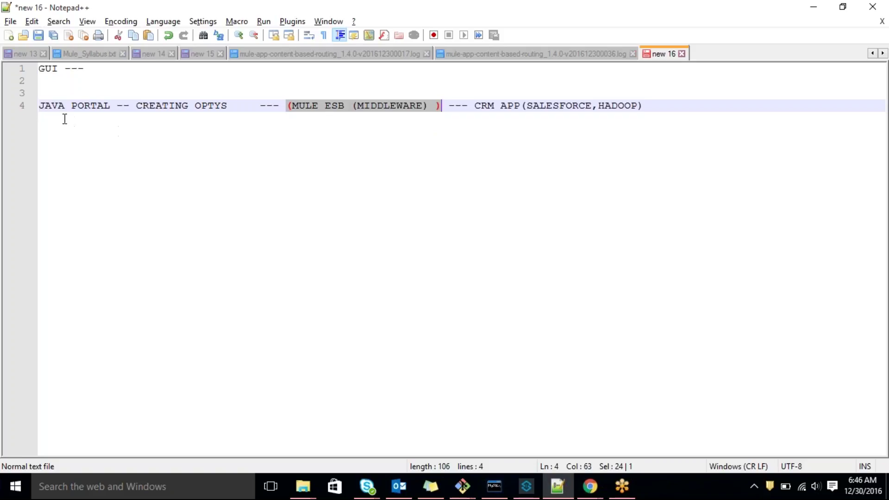
pyautogui.moveTo(40, 106); pyautogui.dragTo(259, 196)
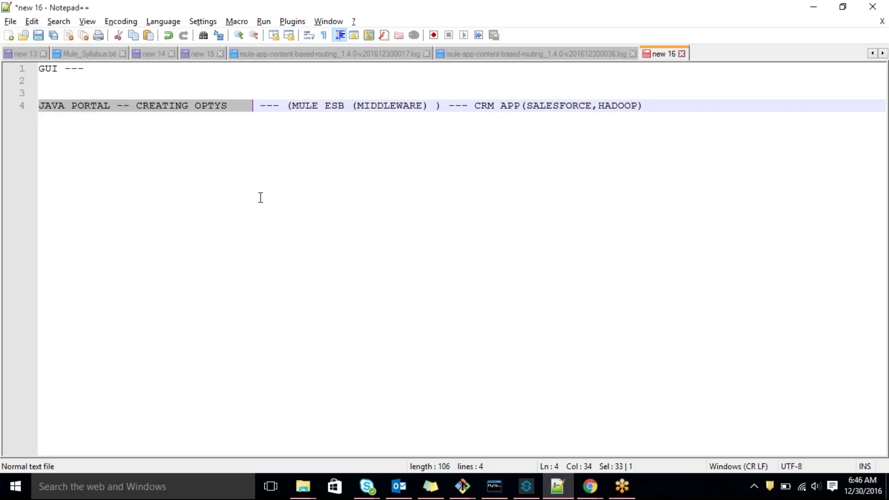
pyautogui.click(527, 486)
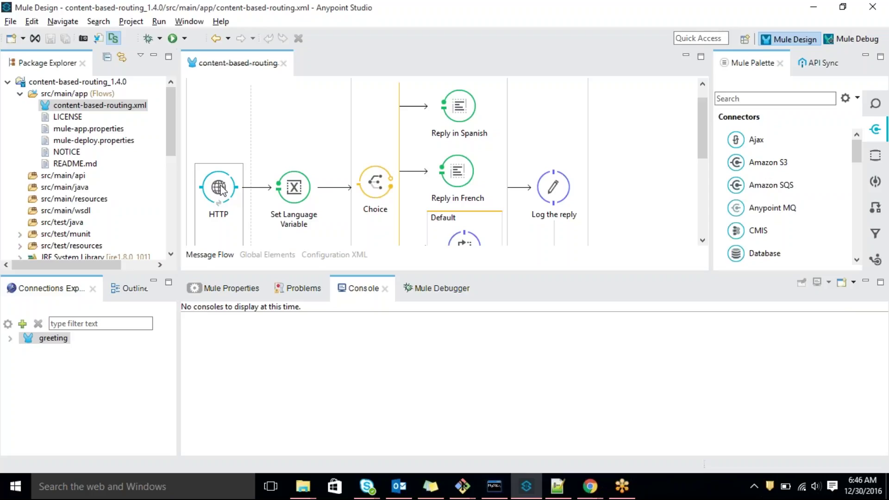
# Maximize the HTTP properties and confirm the listener uses host localhost on port 8014, cancelling unchanged
pyautogui.doubleClick(221, 190)
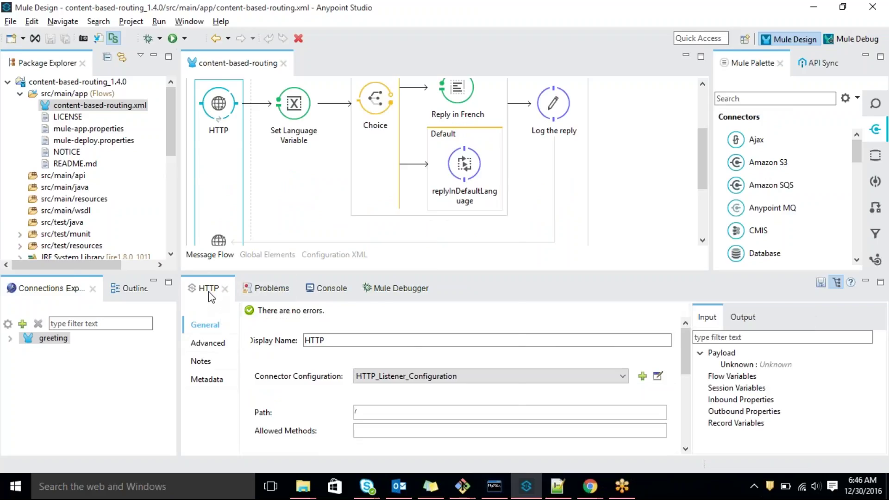
pyautogui.doubleClick(208, 289)
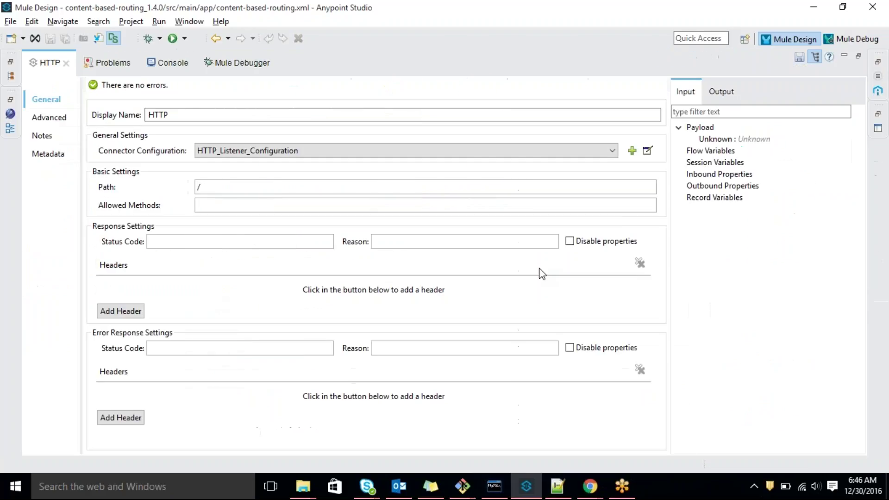
pyautogui.click(647, 151)
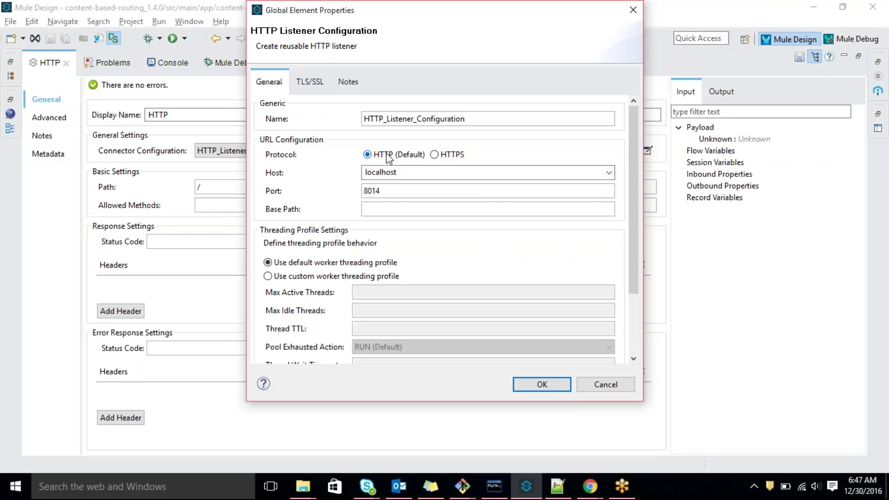
pyautogui.doubleClick(397, 171)
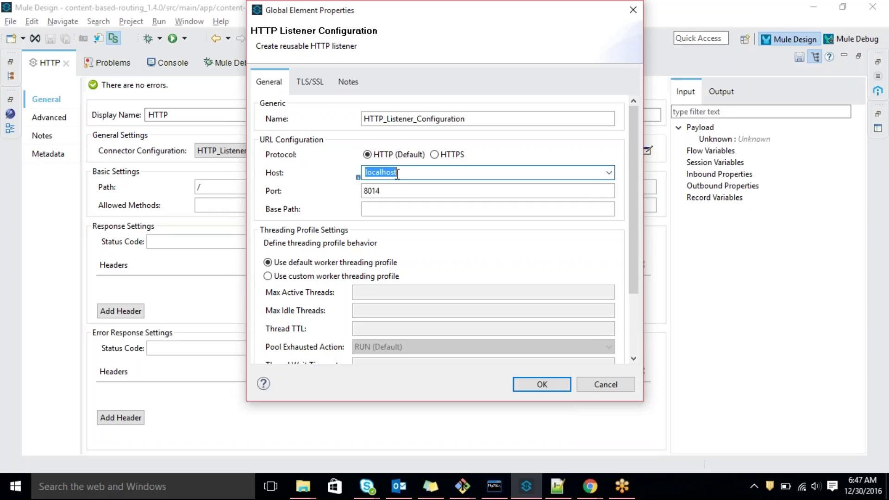
pyautogui.doubleClick(380, 191)
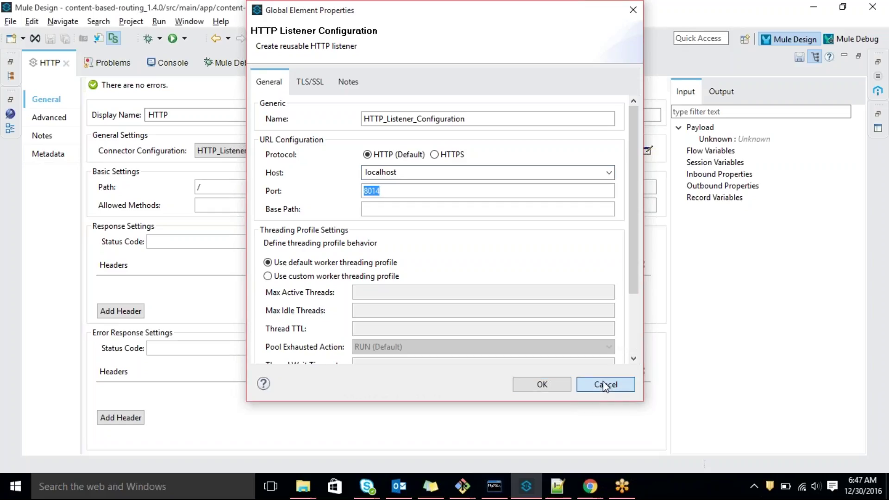
pyautogui.click(605, 385)
pyautogui.moveTo(525, 486)
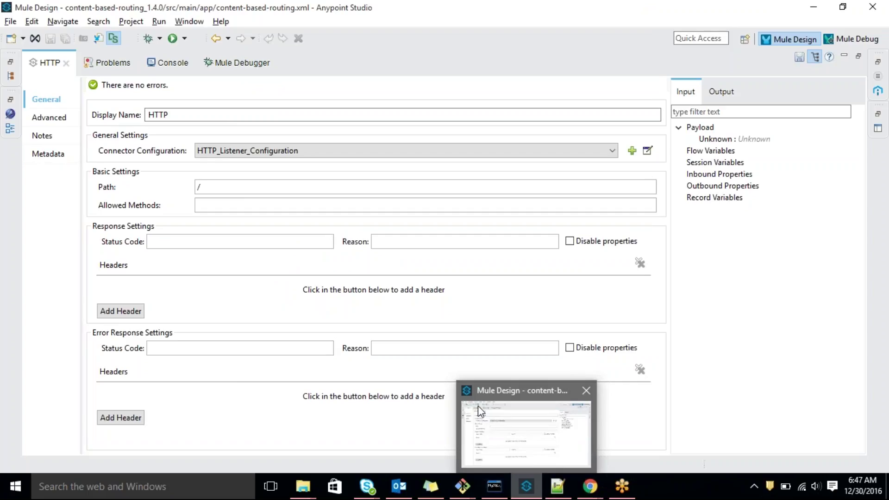
# Bring up Chrome on the GoToMeeting page and highlight the http part of the address
pyautogui.moveTo(399, 486)
pyautogui.moveTo(590, 486)
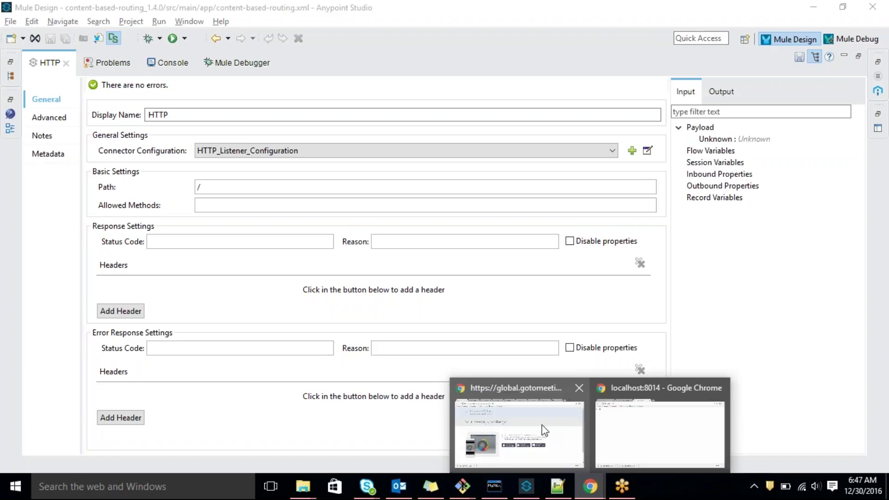
pyautogui.click(559, 436)
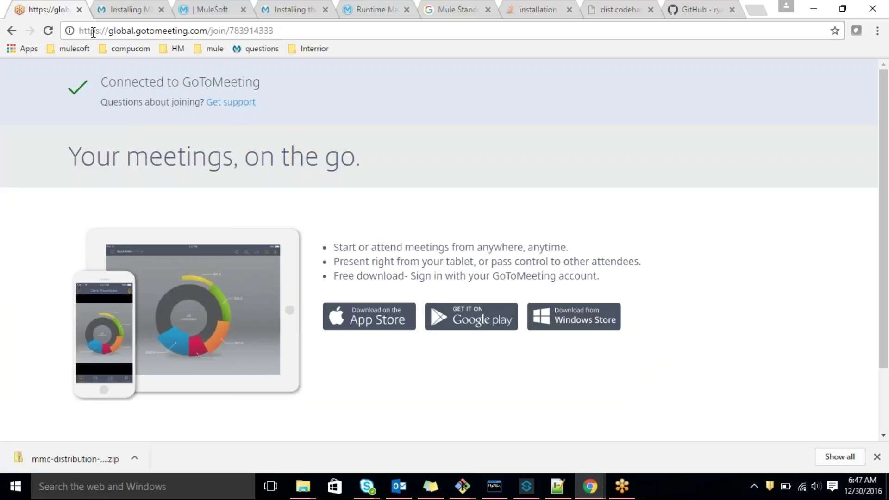
pyautogui.moveTo(97, 30); pyautogui.dragTo(77, 30)
# Browse the Installing MMC, download, trial MMC and Runtime Manager tabs, then return to GoToMeeting
pyautogui.click(116, 7)
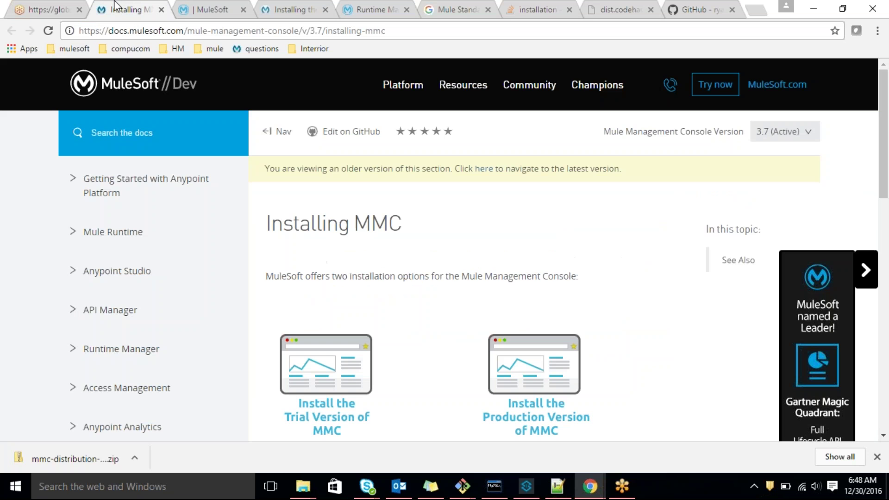
pyautogui.click(200, 9)
pyautogui.click(281, 9)
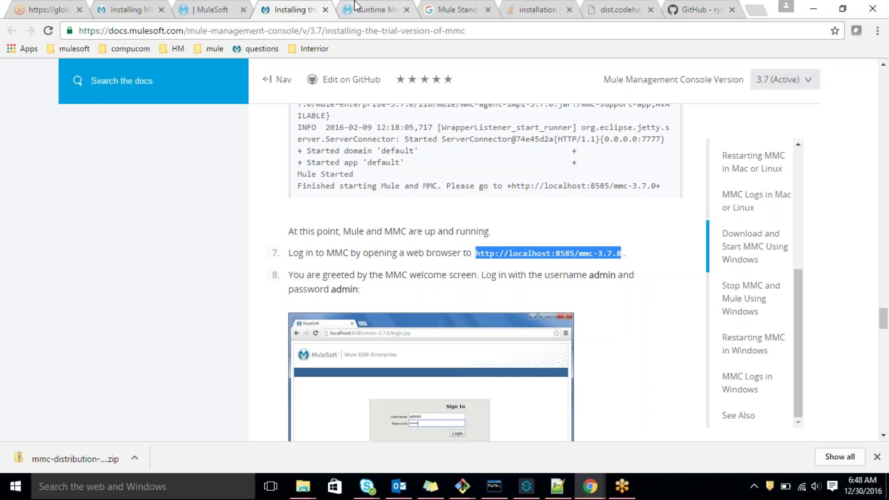
pyautogui.click(355, 5)
pyautogui.doubleClick(89, 31)
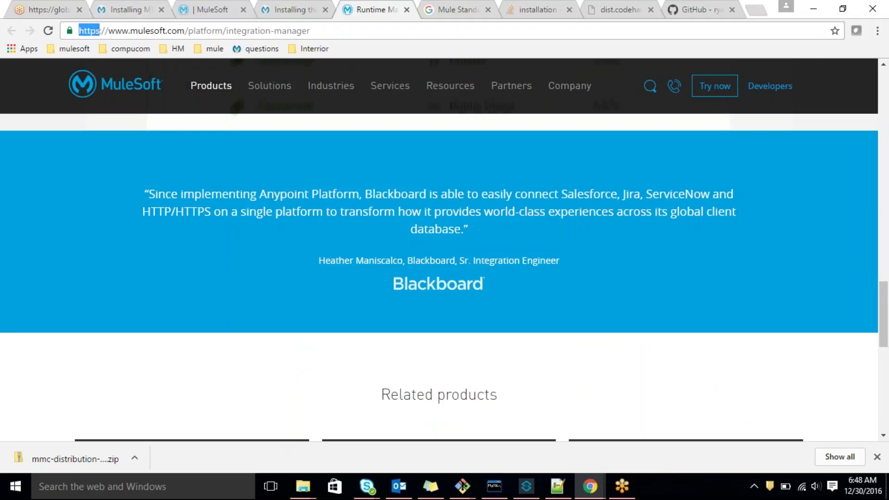
pyautogui.click(59, 14)
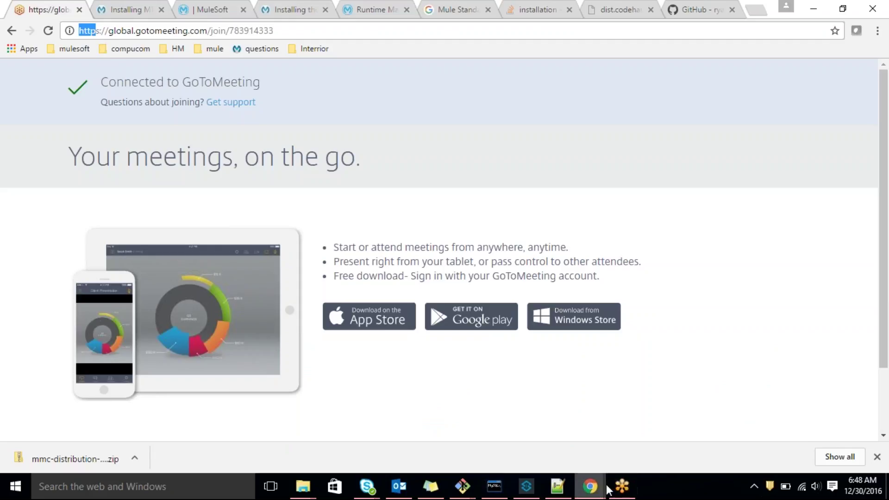
pyautogui.moveTo(615, 494)
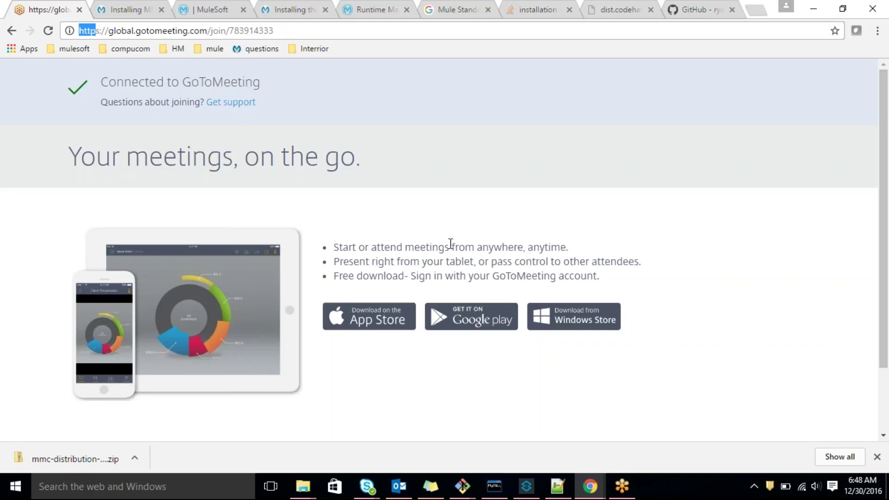
# Bring Notepad++ forward and highlight the Java portal and Mule ESB middleware parts of line 4
pyautogui.click(557, 486)
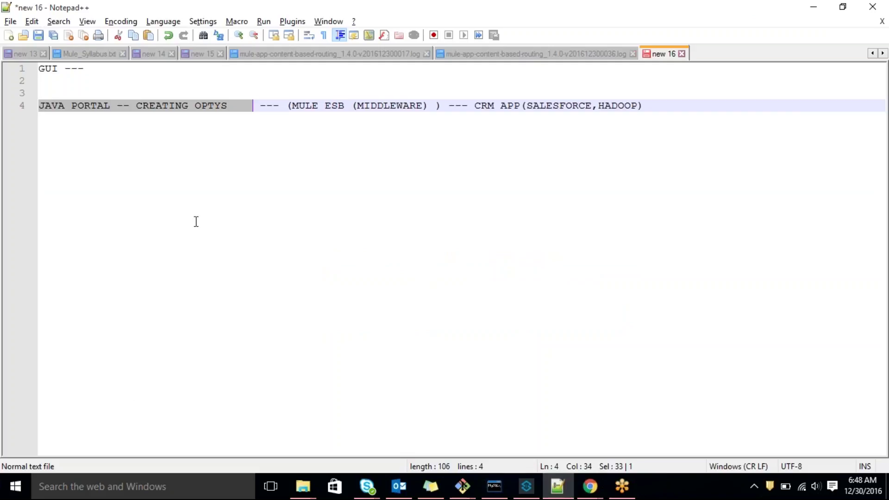
pyautogui.moveTo(290, 106); pyautogui.dragTo(332, 106)
pyautogui.moveTo(234, 105); pyautogui.dragTo(68, 95)
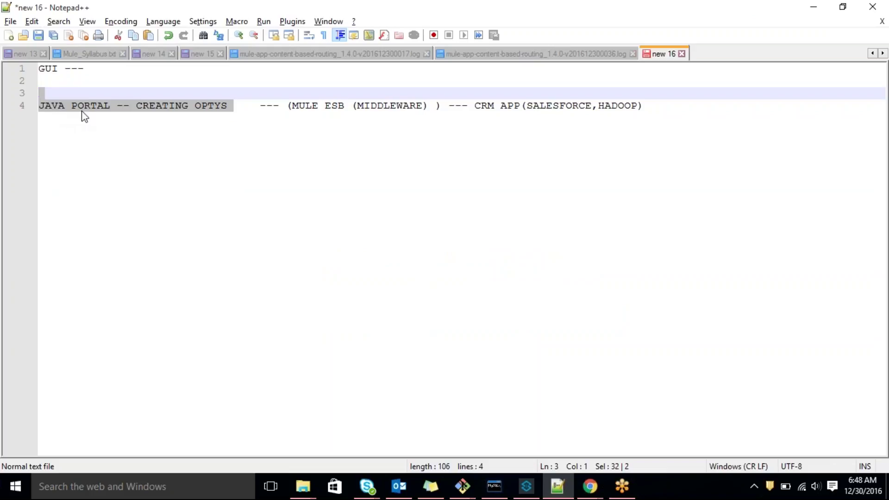
pyautogui.moveTo(287, 104); pyautogui.dragTo(437, 102)
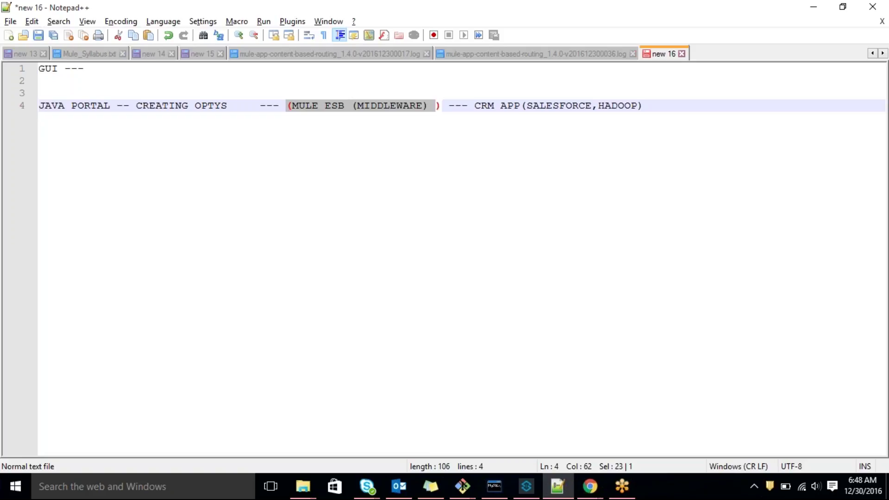
# Restore the workbench, recheck the HTTP listener configuration without changes, then maximize the flow diagram
pyautogui.click(526, 486)
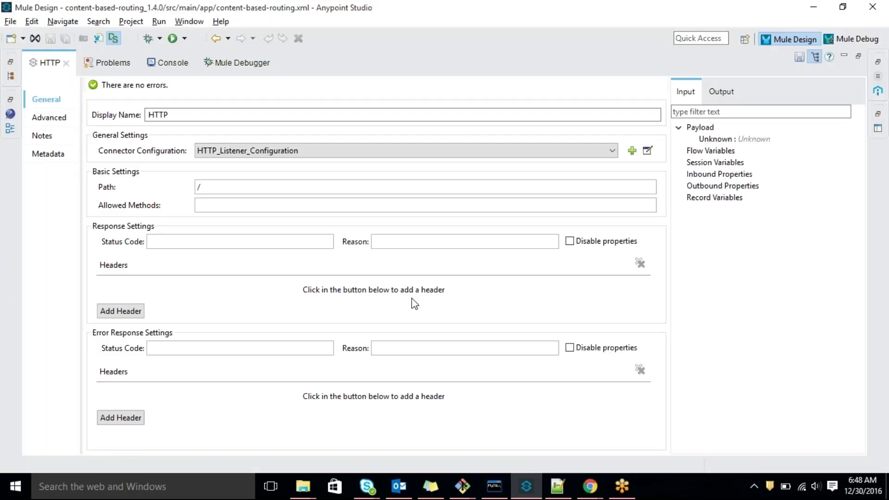
pyautogui.doubleClick(169, 63)
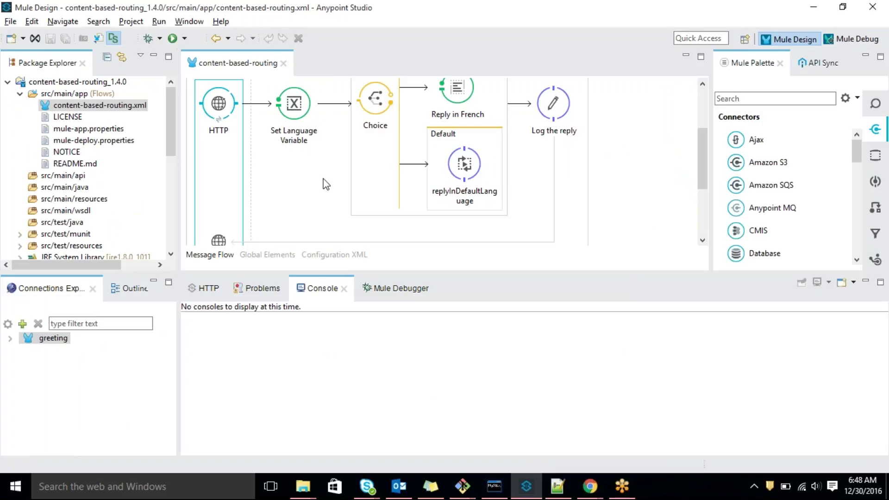
pyautogui.doubleClick(221, 115)
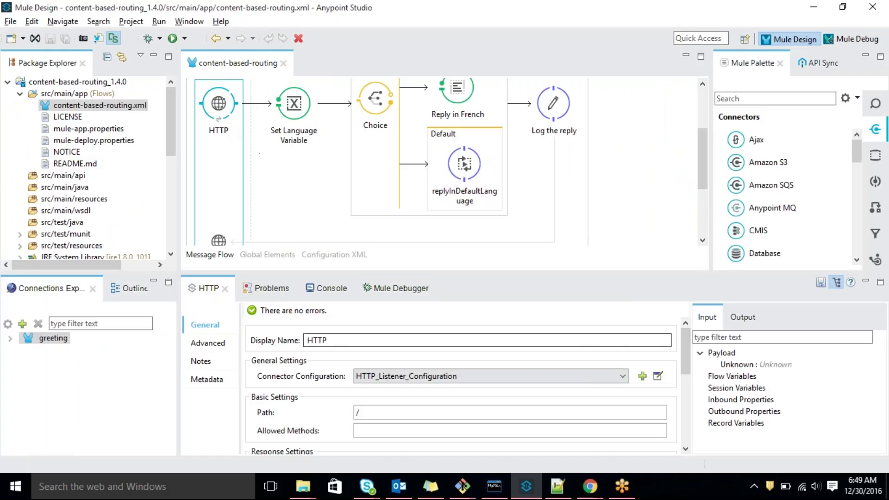
pyautogui.click(657, 376)
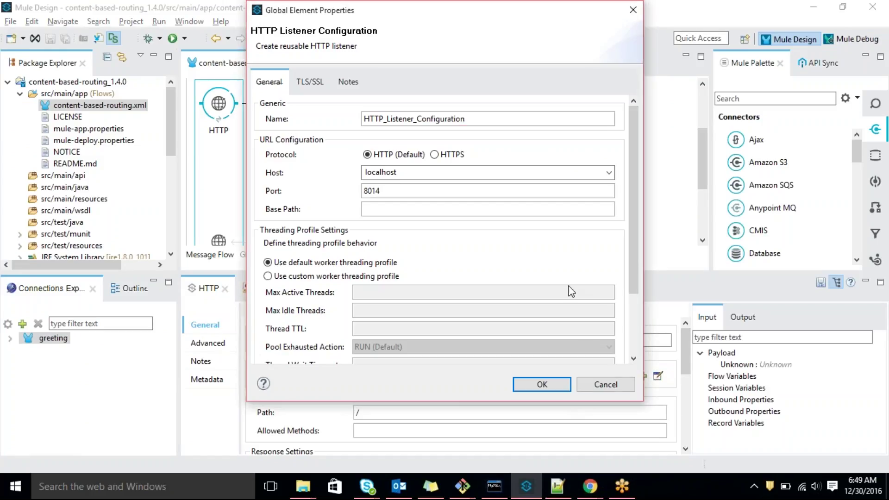
pyautogui.click(610, 386)
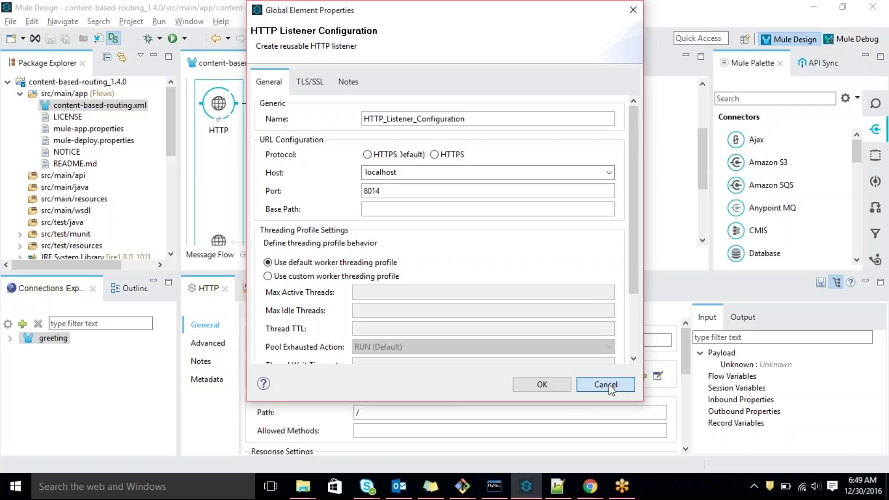
pyautogui.doubleClick(212, 64)
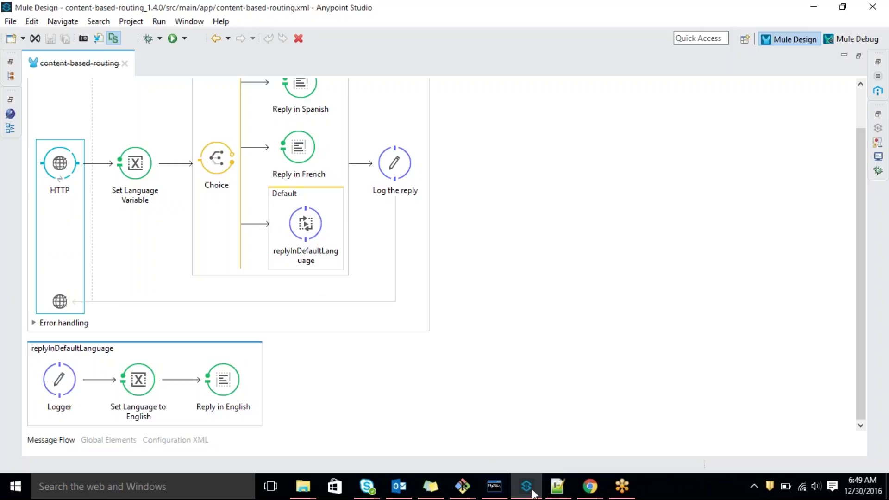
pyautogui.moveTo(565, 495)
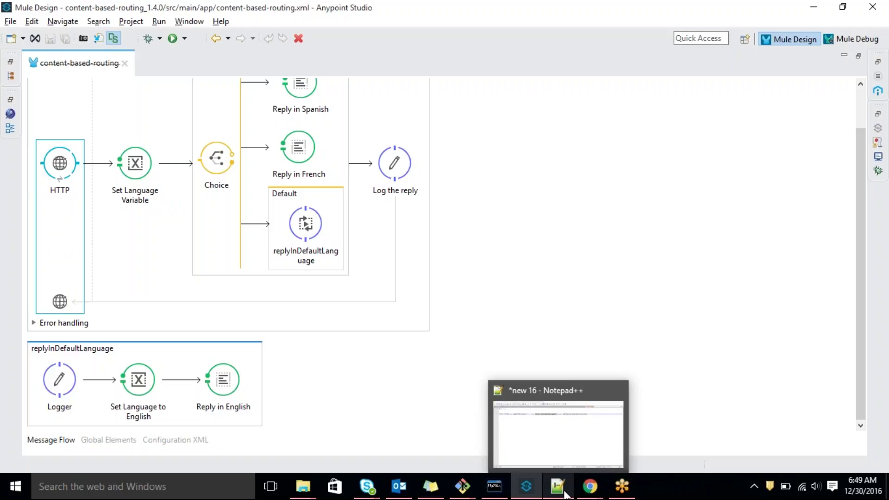
# Return to the new 16 notes and select the integration line 4, clearing stray selections
pyautogui.click(565, 494)
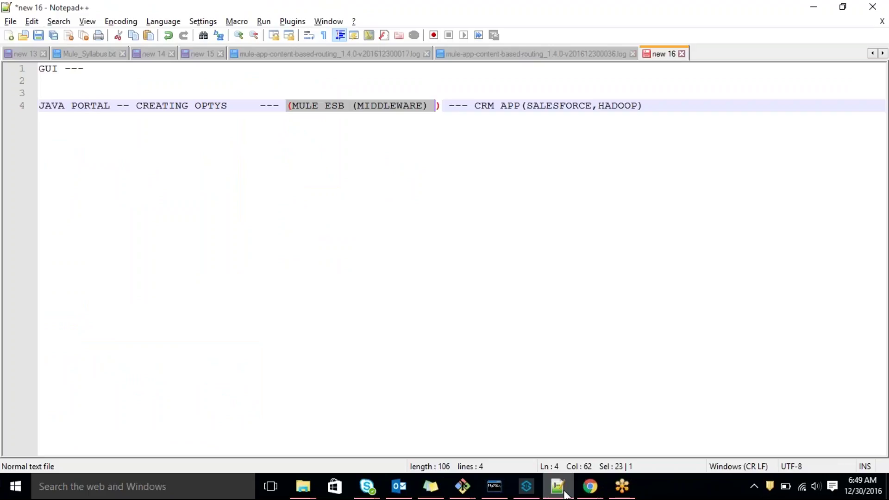
pyautogui.click(558, 486)
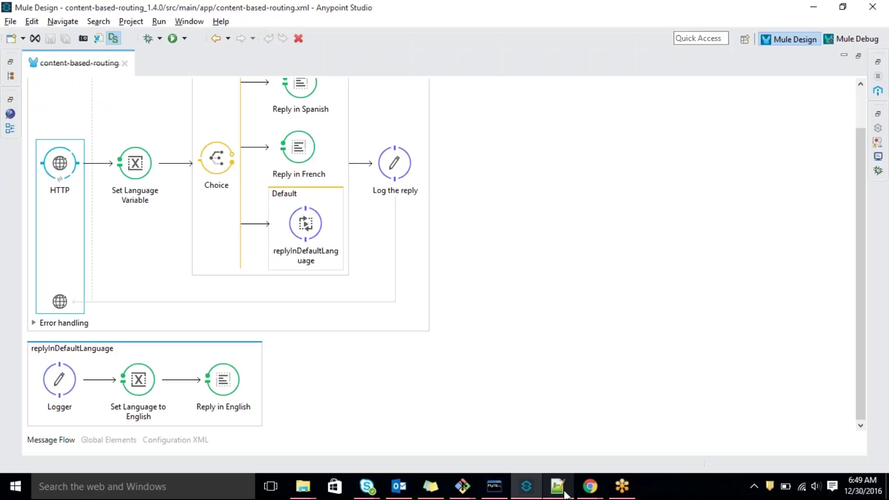
pyautogui.click(564, 494)
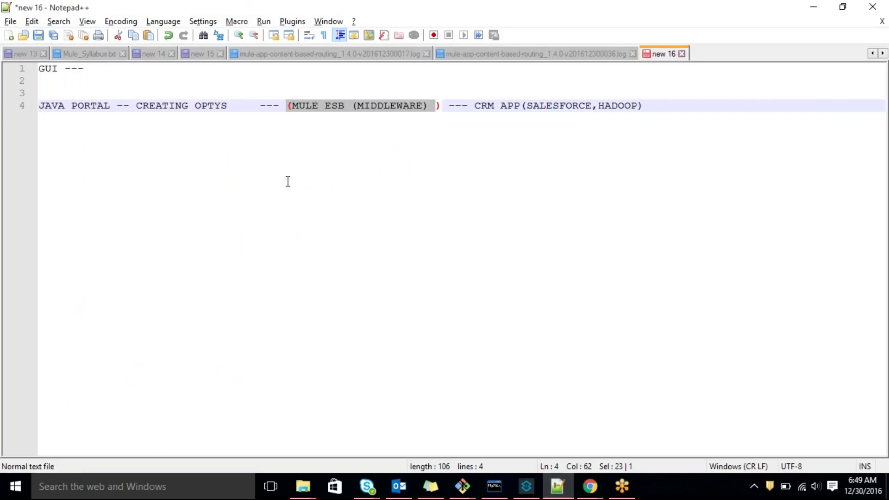
pyautogui.click(285, 141)
pyautogui.moveTo(39, 105); pyautogui.dragTo(226, 110)
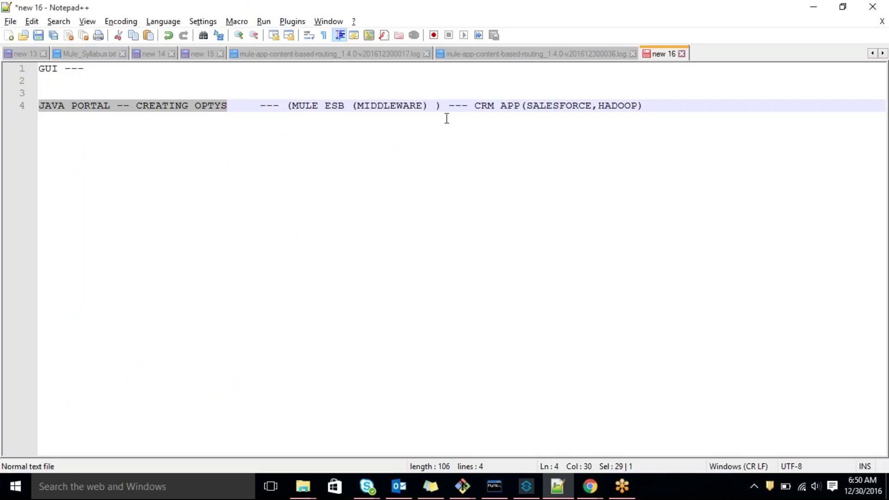
pyautogui.moveTo(403, 106); pyautogui.dragTo(636, 113)
pyautogui.click(294, 115)
# Mark the MULE ESB (MIDDLEWARE), JAVA PORTAL -- CREATING OPTYS and CRM APP parts in turn
pyautogui.moveTo(289, 106); pyautogui.dragTo(437, 106)
pyautogui.moveTo(227, 105); pyautogui.dragTo(39, 105)
pyautogui.moveTo(291, 103); pyautogui.dragTo(428, 103)
pyautogui.moveTo(234, 106); pyautogui.dragTo(31, 114)
pyautogui.click(290, 105)
pyautogui.moveTo(290, 105); pyautogui.dragTo(423, 115)
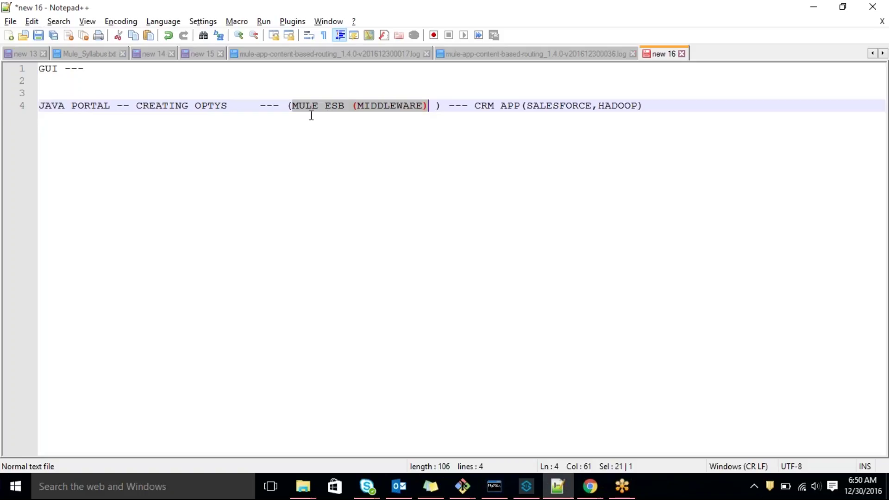
pyautogui.moveTo(227, 106); pyautogui.dragTo(38, 106)
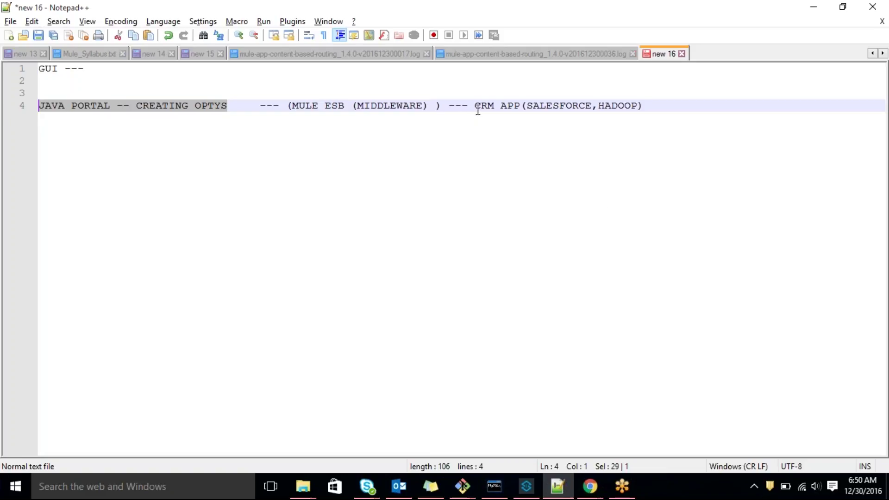
pyautogui.moveTo(475, 106); pyautogui.dragTo(642, 107)
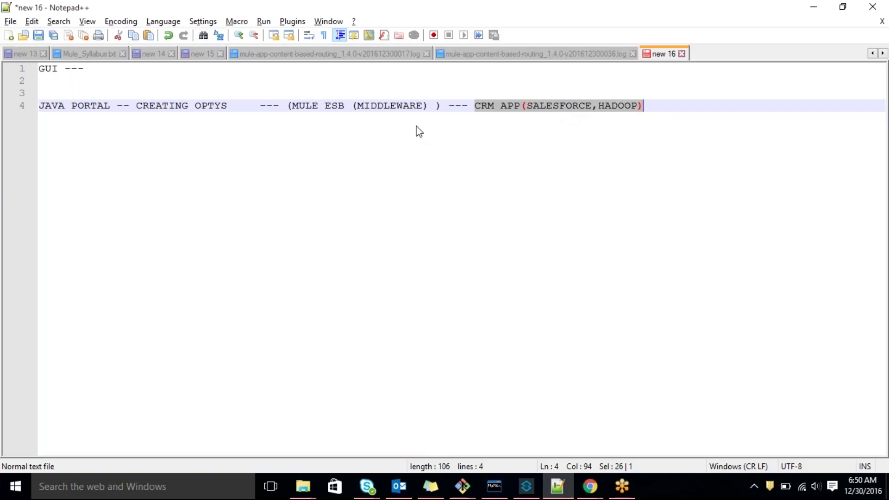
pyautogui.moveTo(436, 106); pyautogui.dragTo(286, 105)
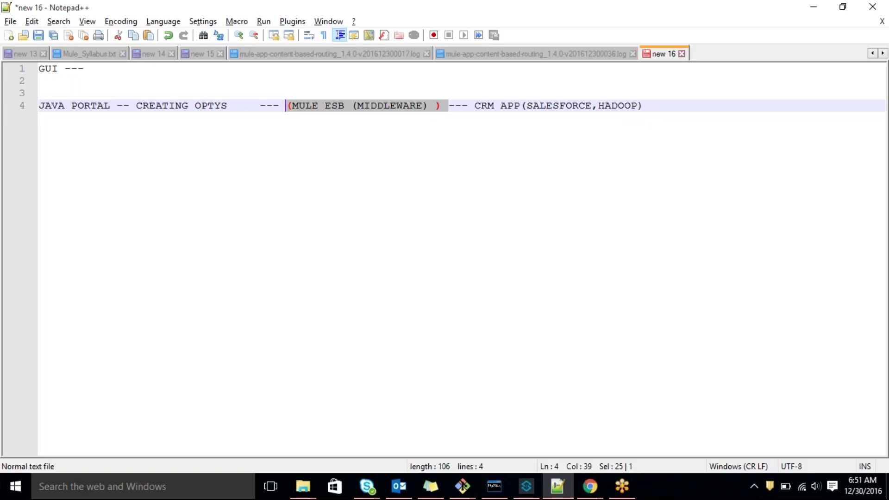
pyautogui.moveTo(475, 106); pyautogui.dragTo(658, 122)
pyautogui.moveTo(448, 107); pyautogui.dragTo(286, 100)
pyautogui.click(254, 137)
pyautogui.moveTo(227, 106); pyautogui.dragTo(41, 106)
pyautogui.press('End')
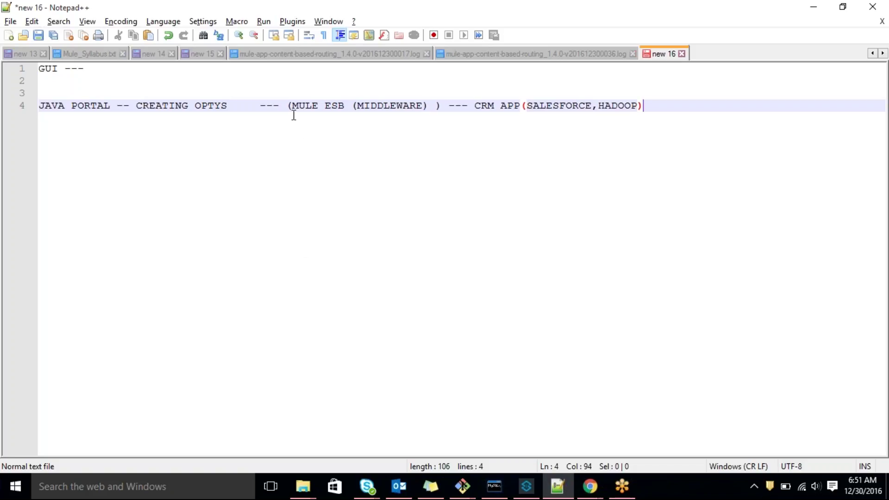
pyautogui.moveTo(286, 106); pyautogui.dragTo(442, 105)
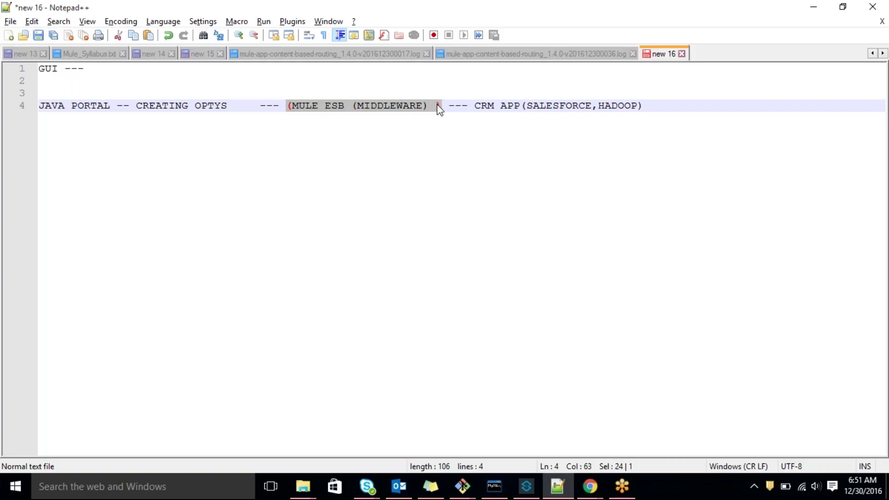
pyautogui.click(323, 163)
pyautogui.moveTo(235, 106); pyautogui.dragTo(38, 105)
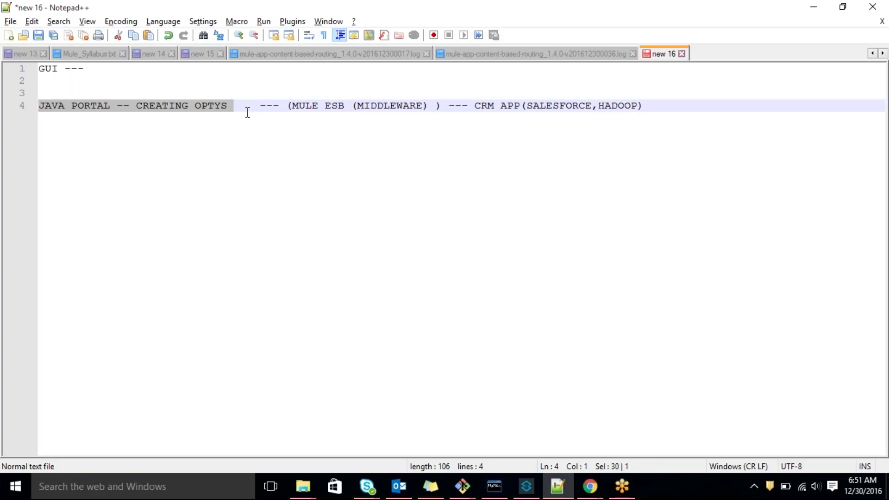
pyautogui.moveTo(285, 106); pyautogui.dragTo(640, 109)
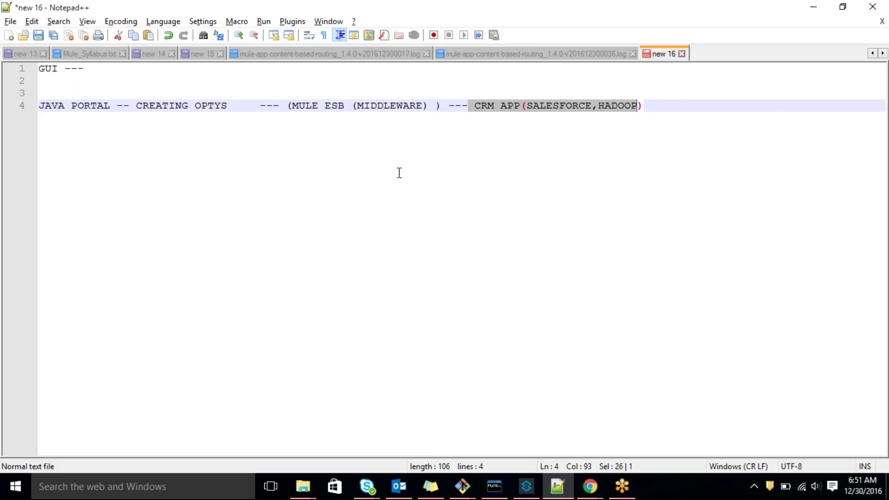
pyautogui.press('End')
pyautogui.click(527, 486)
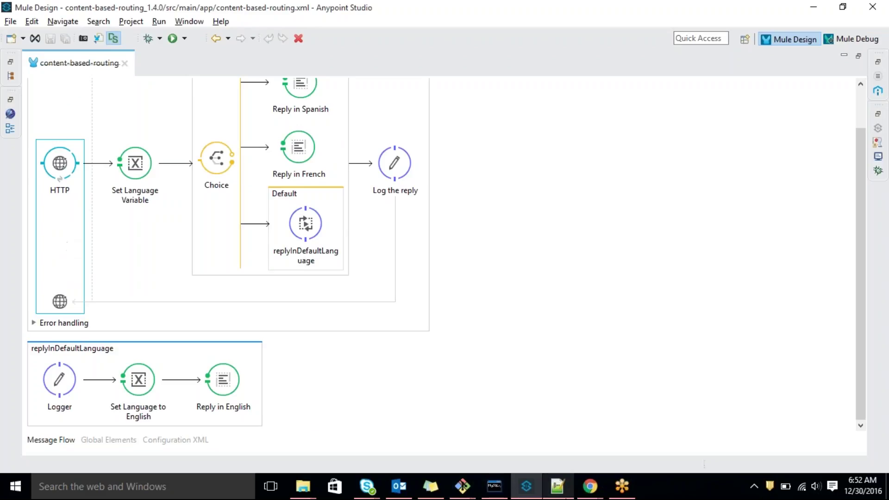
pyautogui.click(556, 486)
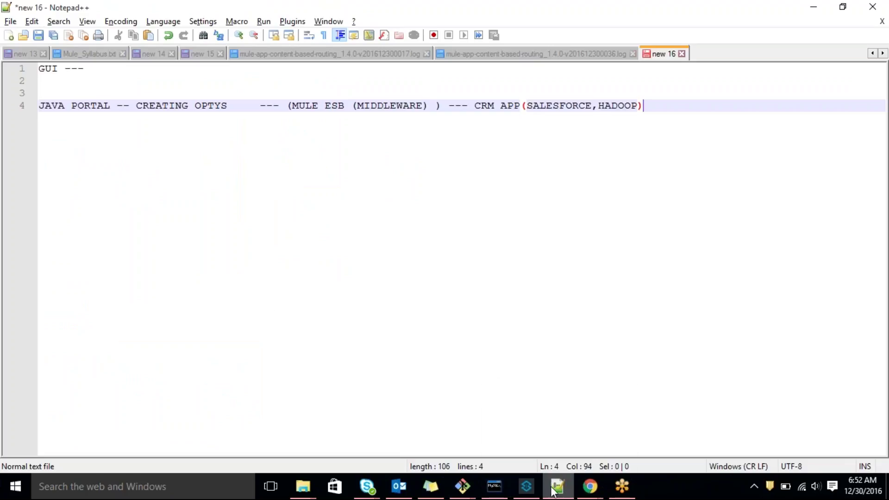
pyautogui.moveTo(553, 490)
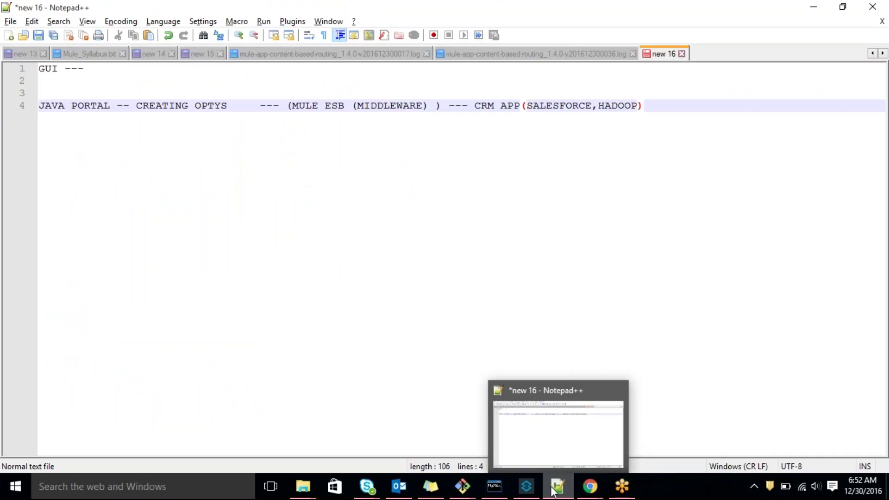
pyautogui.press('Return')
pyautogui.press('Return')
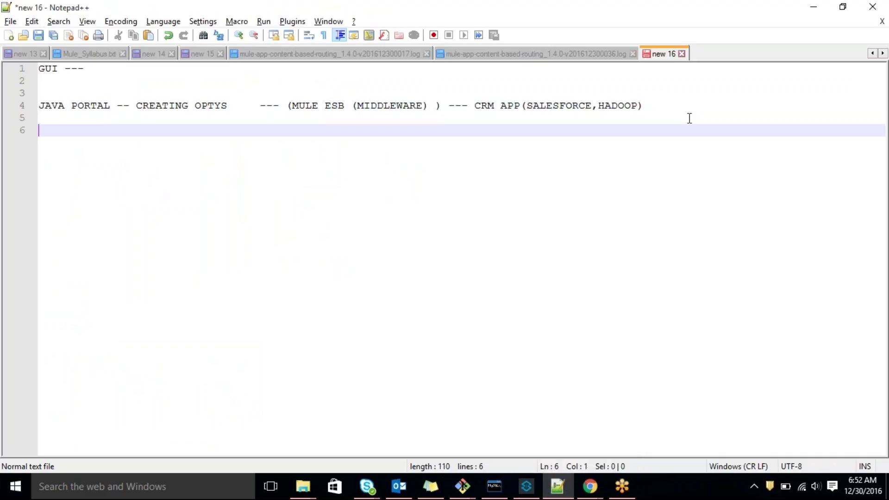
# Start line 6 with AMAZON ---->, correcting the false starts and stray periods
pyautogui.write('AMAZON ----')
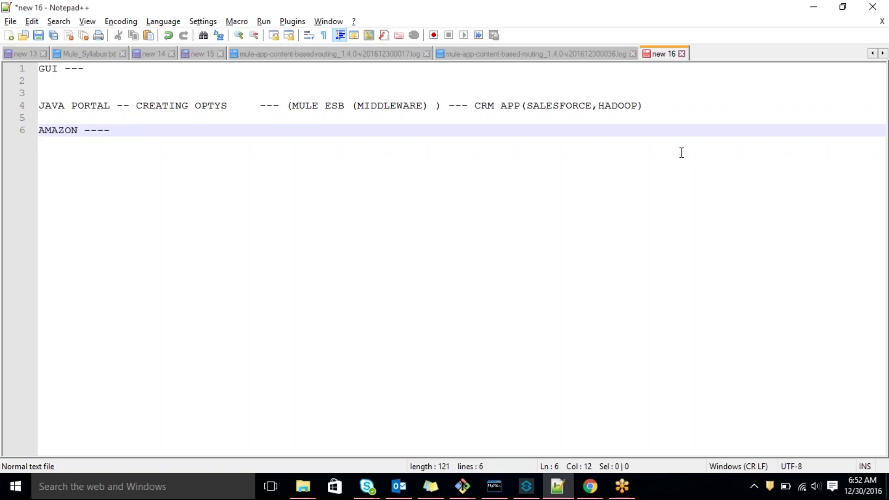
pyautogui.write('.')
pyautogui.press('BackSpace')
pyautogui.write('.')
pyautogui.press('BackSpace')
pyautogui.press('BackSpace')
pyautogui.write('.')
pyautogui.press('BackSpace')
# Complete line 6 as AMAZON ----> ESB ---> HADOOP and select AMAZON
pyautogui.write('>')
pyautogui.write(' ESB -')
pyautogui.write('--.')
pyautogui.press('BackSpace')
pyautogui.press('BackSpace')
pyautogui.write('.')
pyautogui.press('BackSpace')
pyautogui.write('> HADOOP')
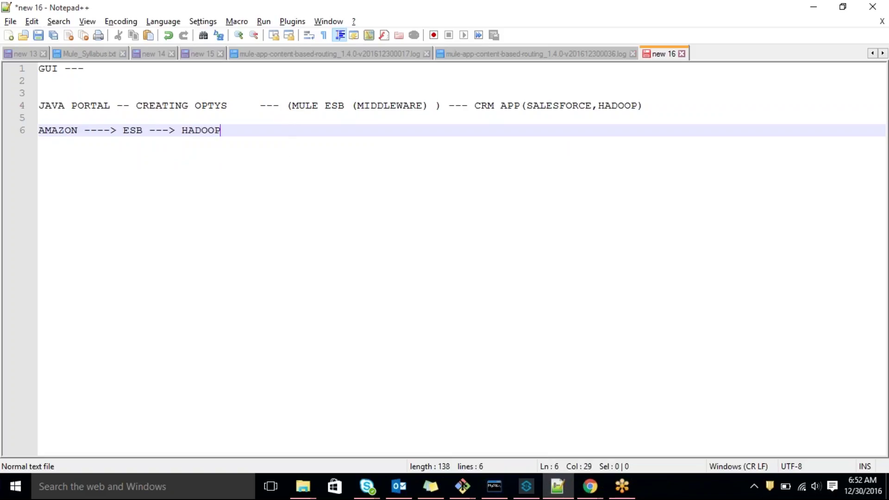
pyautogui.doubleClick(51, 131)
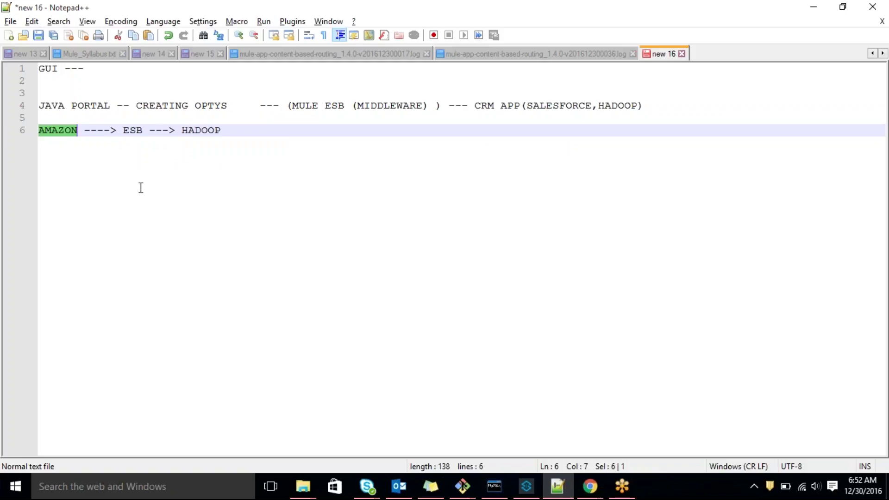
# Insert (xml) right after AMAZON on line 6
pyautogui.press('End')
pyautogui.doubleClick(73, 131)
pyautogui.press('Right')
pyautogui.write('()')
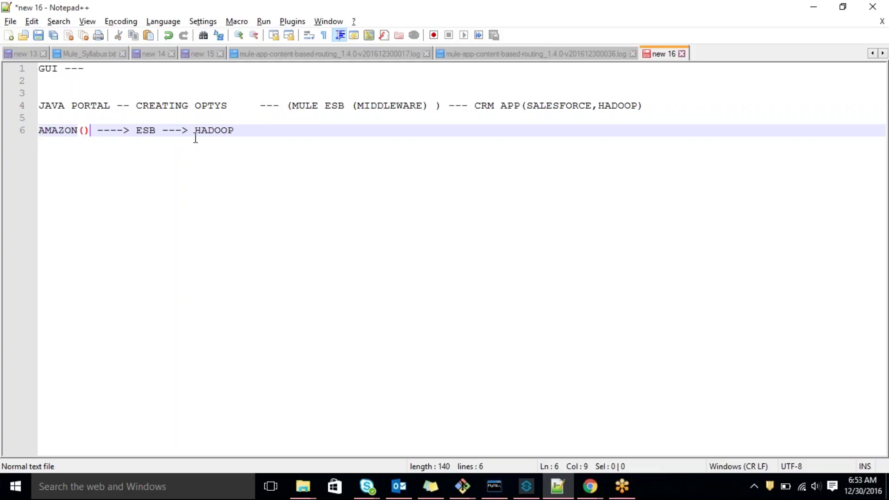
pyautogui.press('Left')
pyautogui.write('xm')
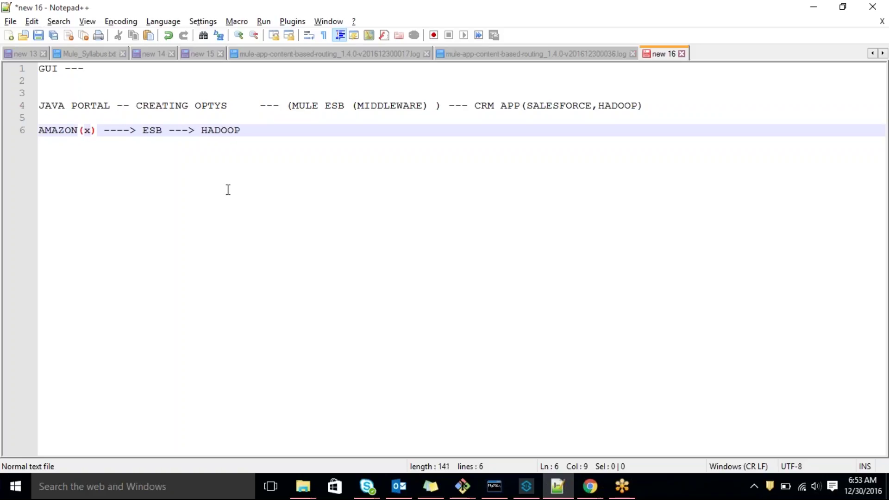
pyautogui.write('l')
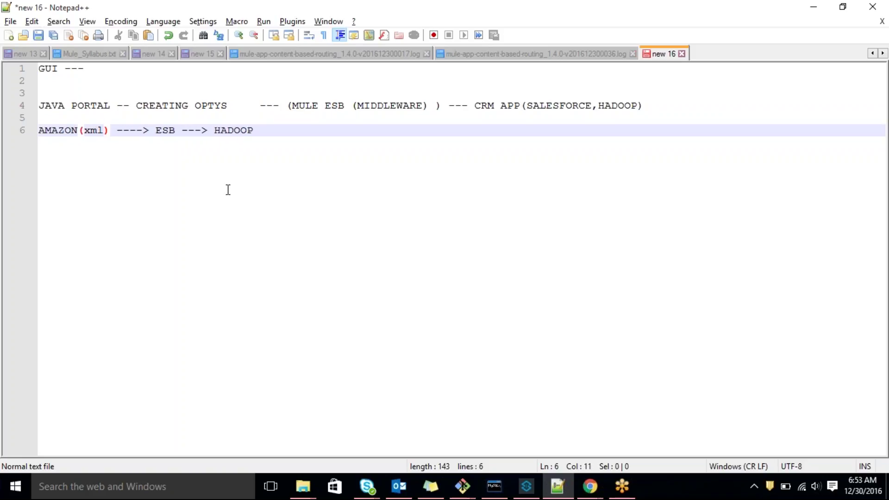
# Point out the xml format, AMAZON source and HADOOP destination, then select AMAZON(xml)
pyautogui.doubleClick(93, 130)
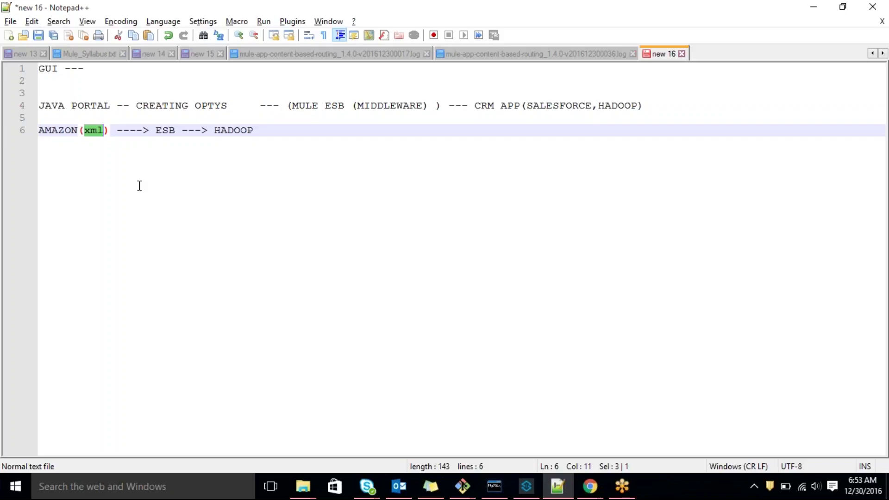
pyautogui.doubleClick(59, 130)
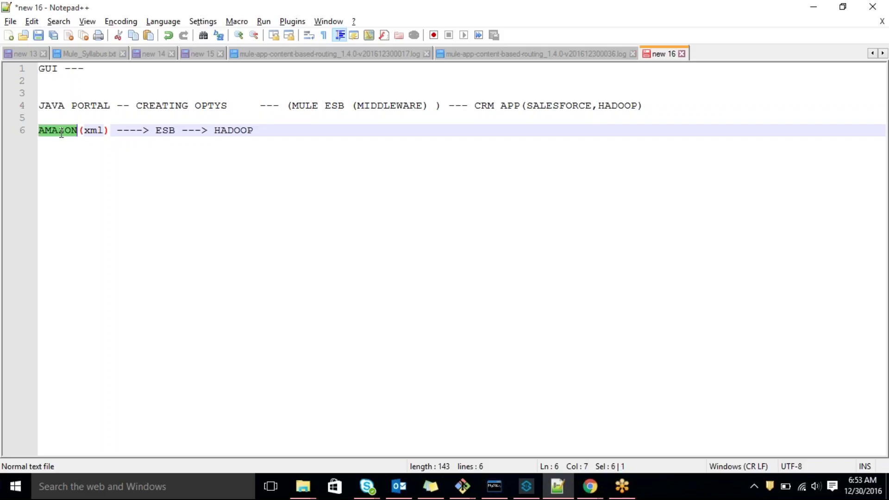
pyautogui.doubleClick(87, 132)
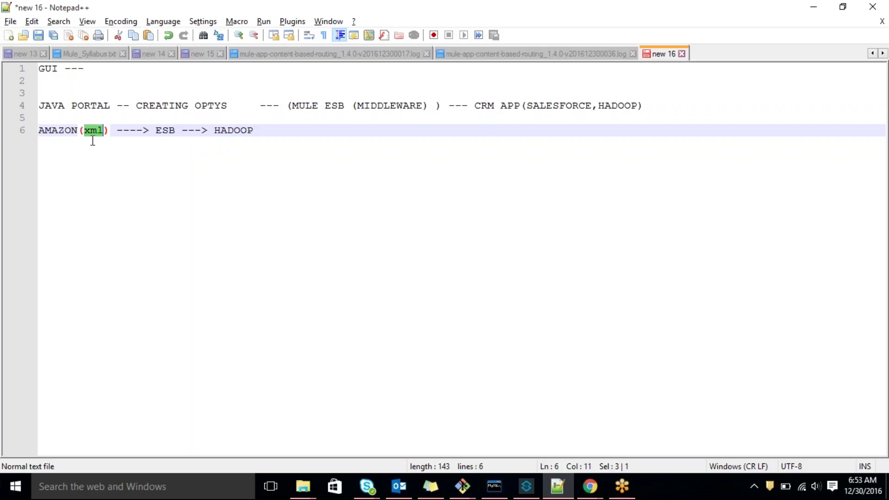
pyautogui.doubleClick(216, 130)
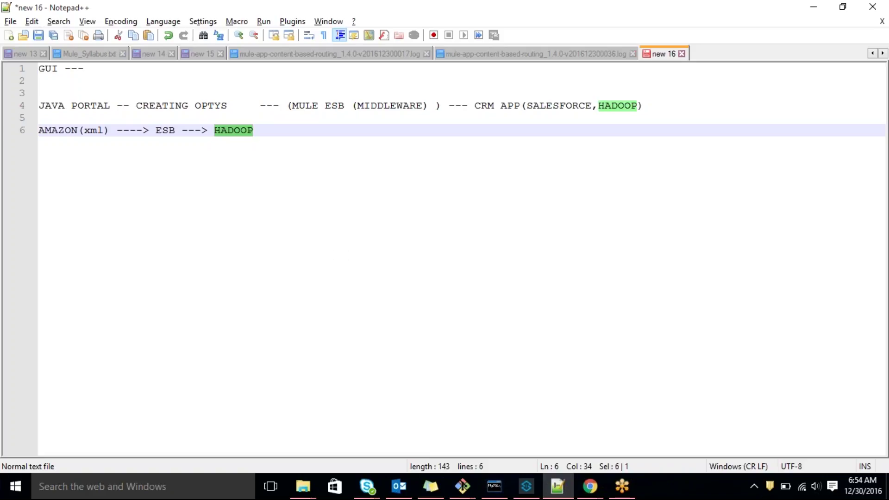
pyautogui.moveTo(109, 131); pyautogui.dragTo(39, 129)
pyautogui.click(69, 160)
pyautogui.moveTo(110, 130); pyautogui.dragTo(42, 134)
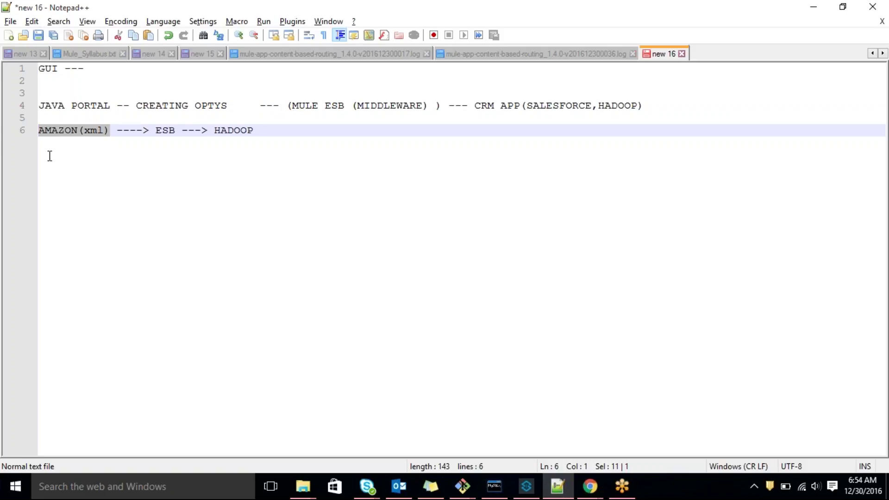
pyautogui.click(76, 170)
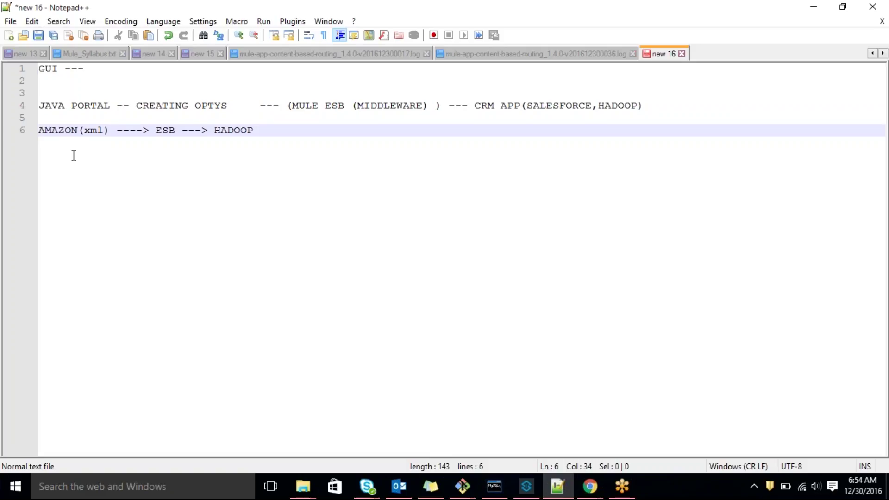
pyautogui.doubleClick(71, 130)
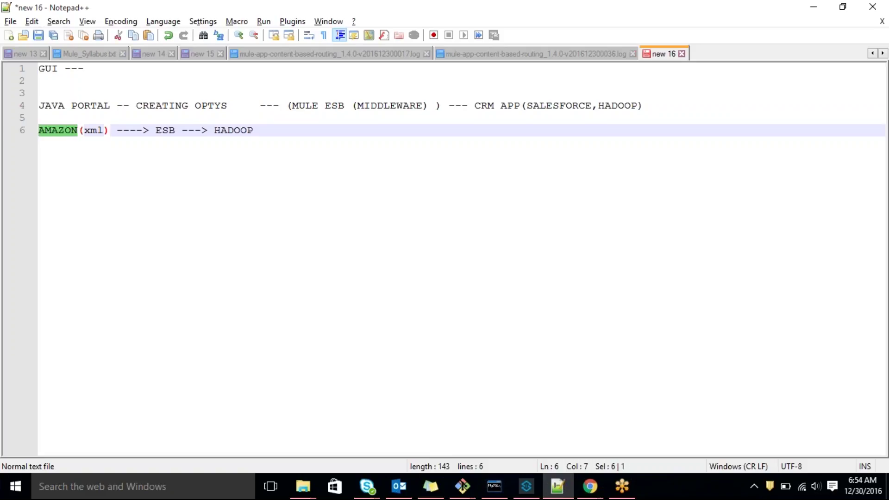
pyautogui.click(85, 129)
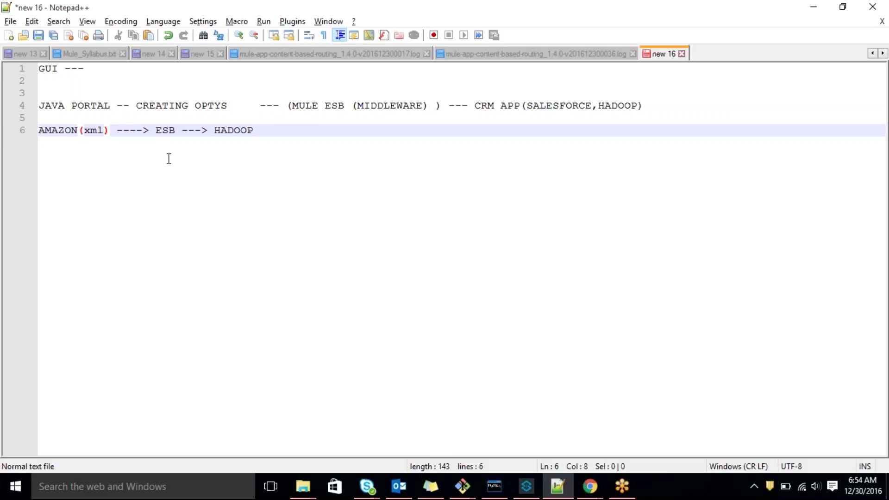
pyautogui.doubleClick(161, 131)
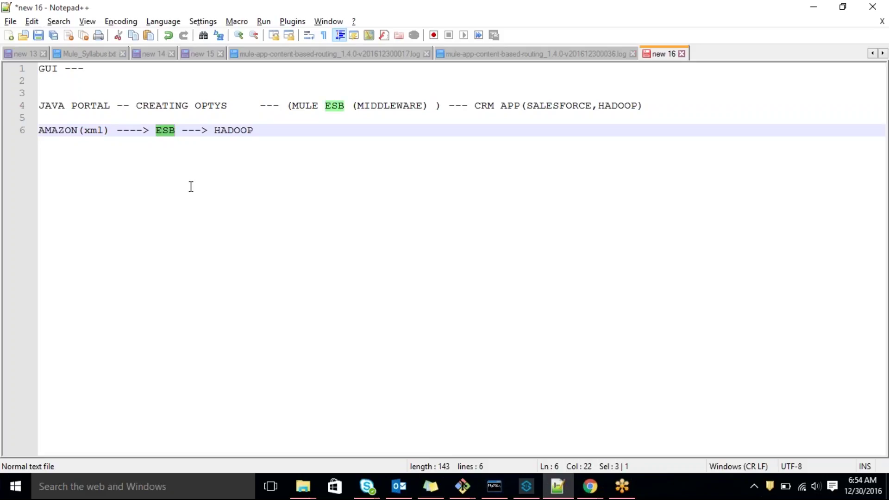
pyautogui.doubleClick(95, 131)
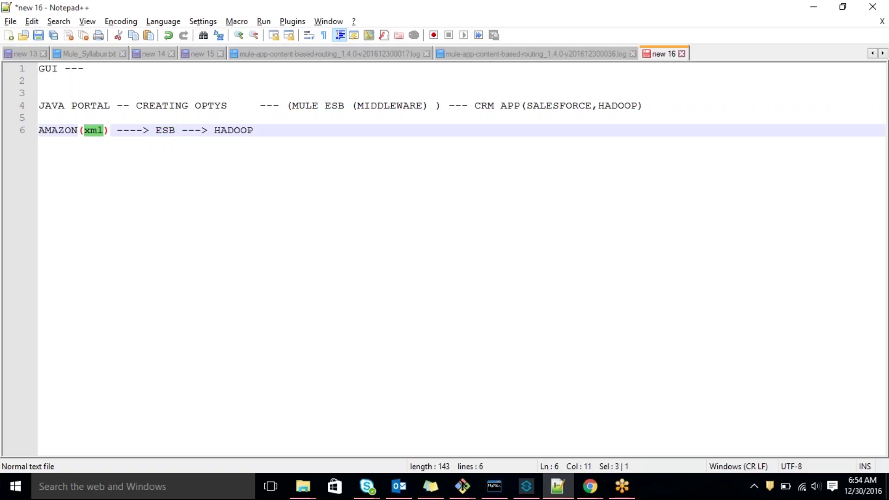
pyautogui.moveTo(155, 131); pyautogui.dragTo(181, 130)
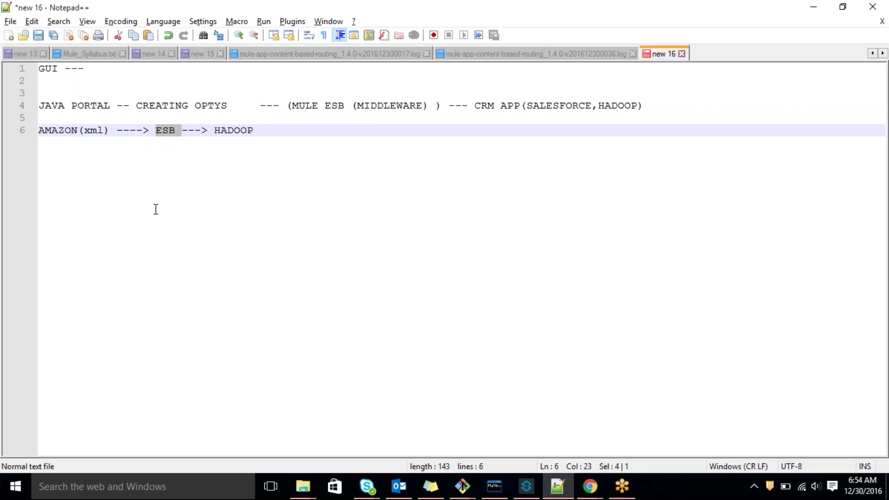
pyautogui.doubleClick(169, 130)
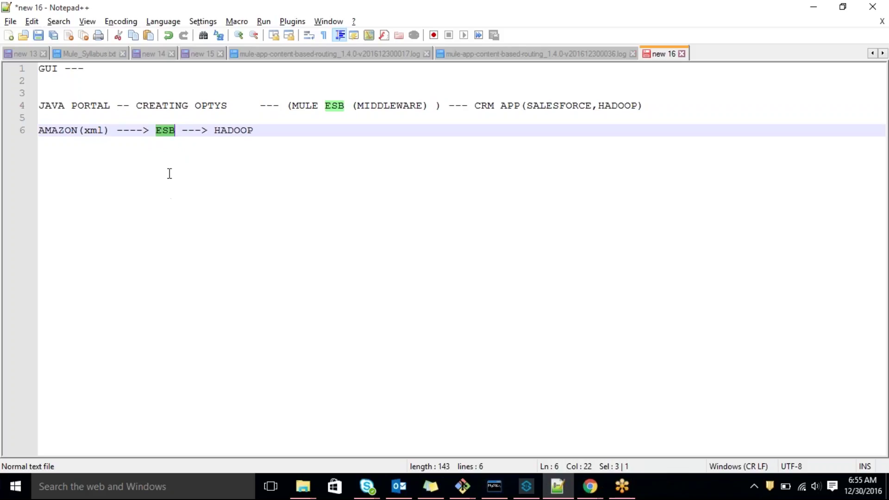
pyautogui.doubleClick(93, 131)
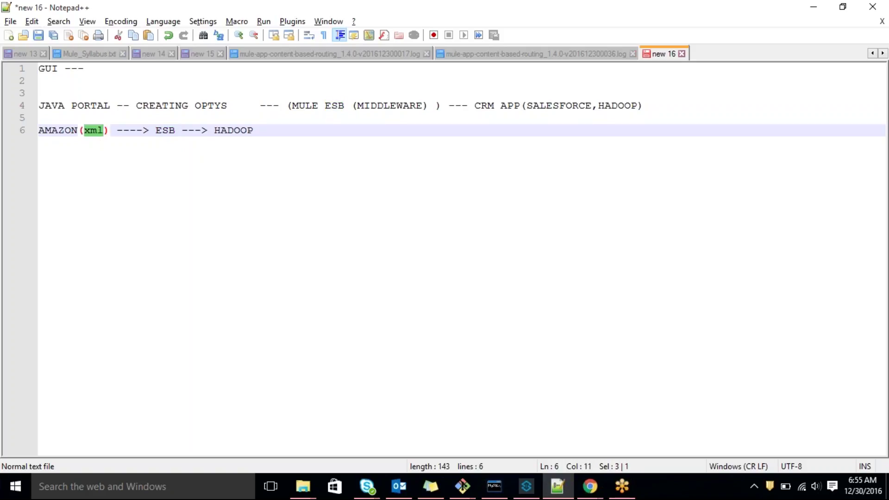
pyautogui.moveTo(208, 130); pyautogui.dragTo(257, 130)
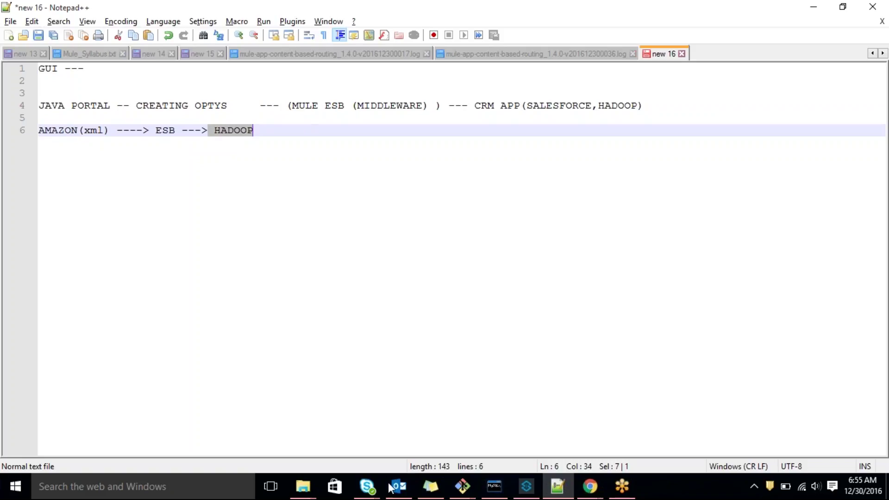
pyautogui.moveTo(522, 491)
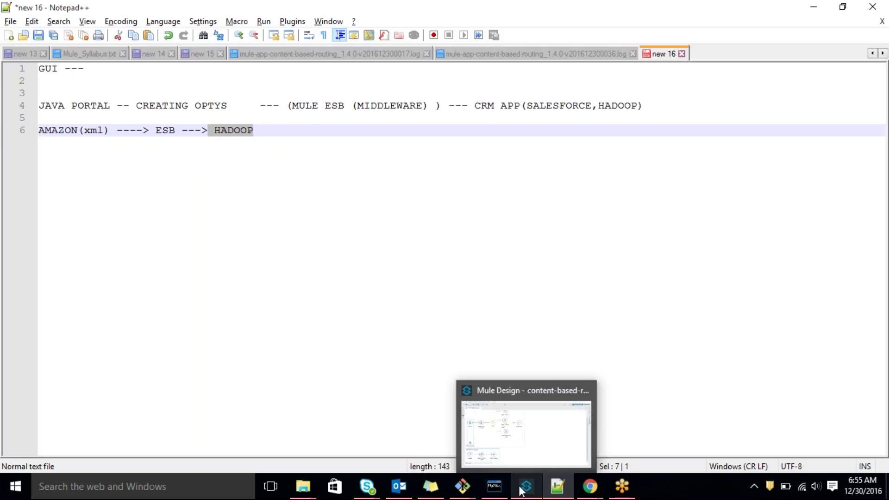
pyautogui.click(251, 147)
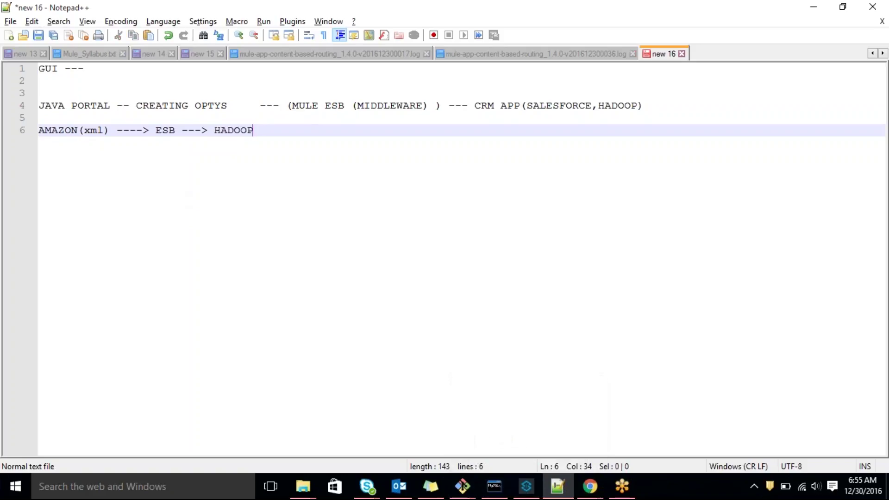
# Add the word folder after AMAZON(xml) on line 6
pyautogui.click(526, 486)
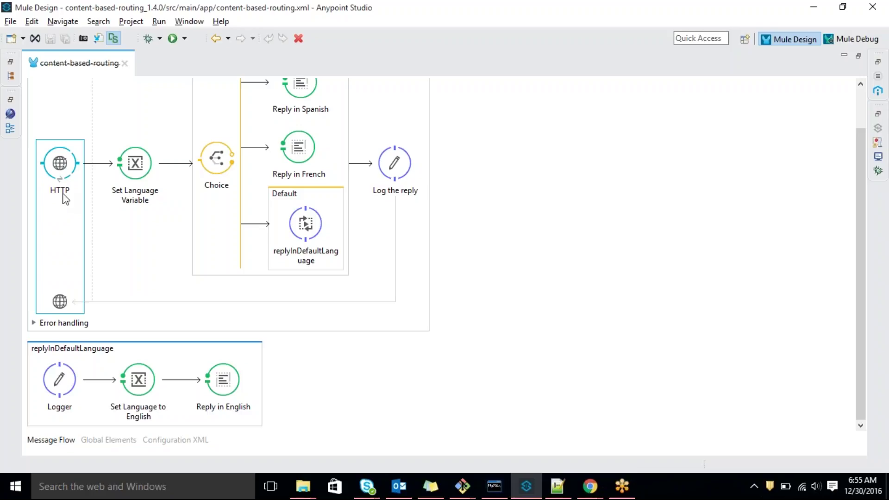
pyautogui.click(813, 7)
pyautogui.doubleClick(94, 130)
pyautogui.doubleClick(57, 134)
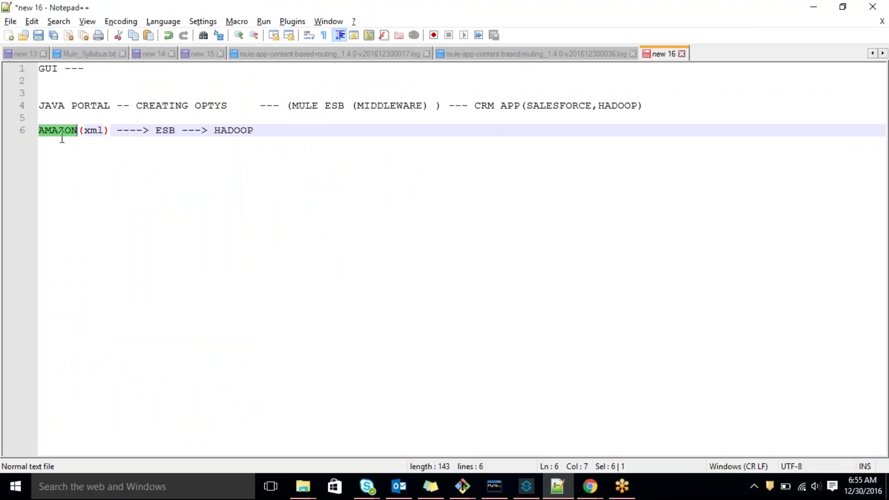
pyautogui.doubleClick(93, 131)
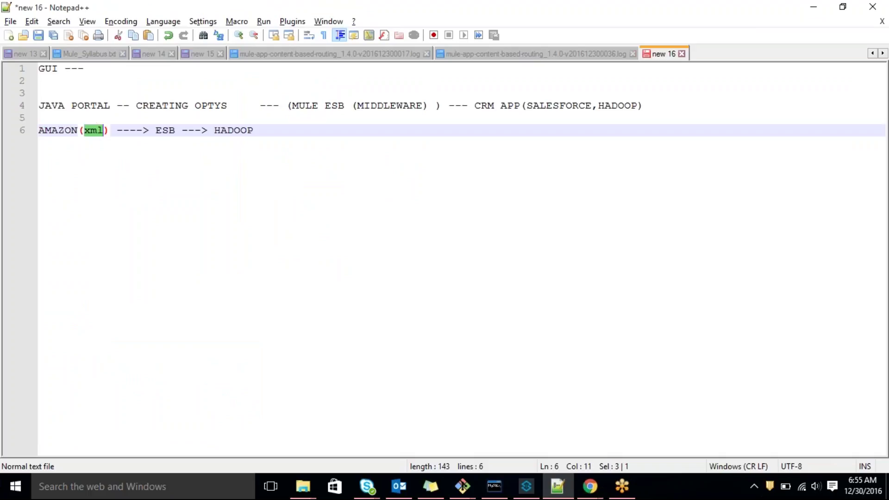
pyautogui.click(113, 131)
pyautogui.write('fo')
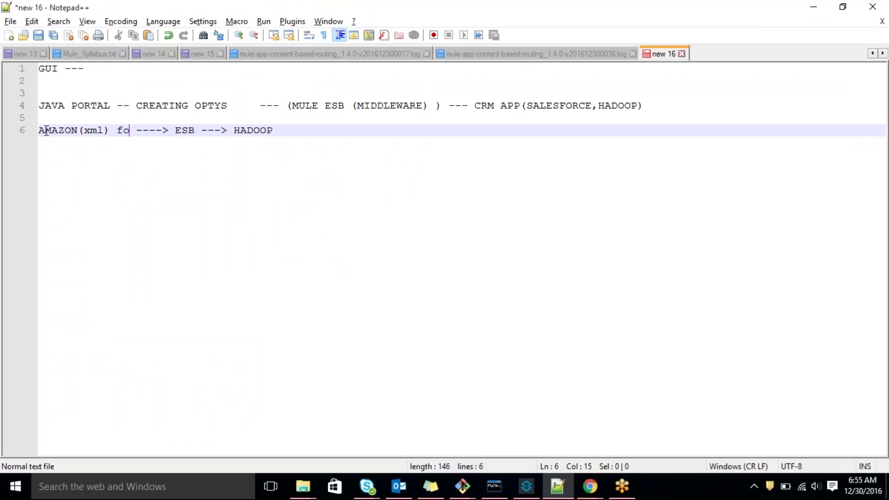
pyautogui.write('lder')
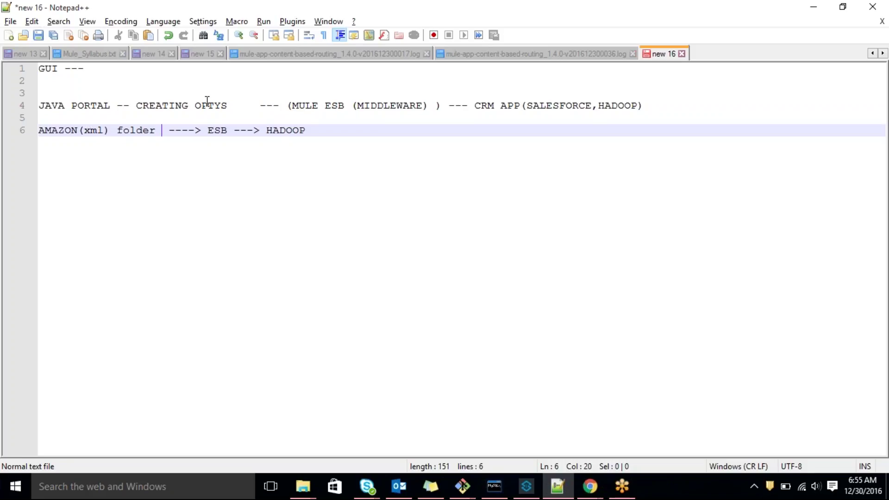
# Insert FTP before ESB on line 6, then return to Anypoint Studio
pyautogui.doubleClick(221, 130)
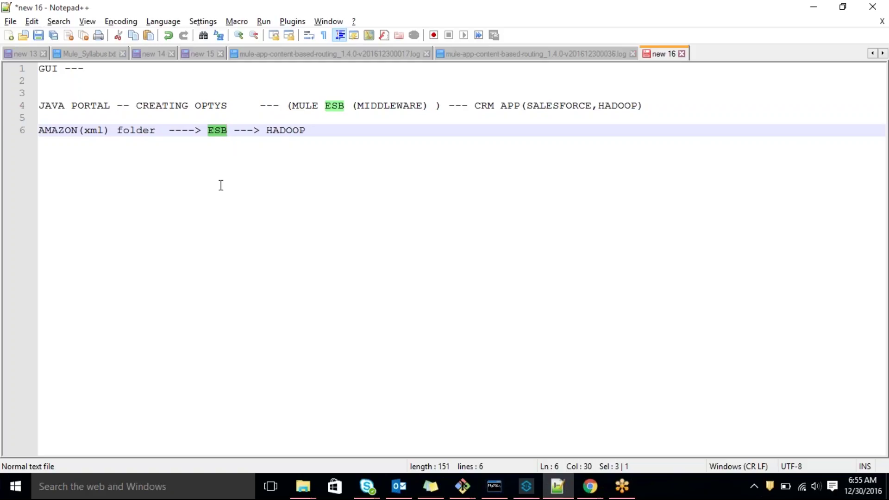
pyautogui.click(199, 131)
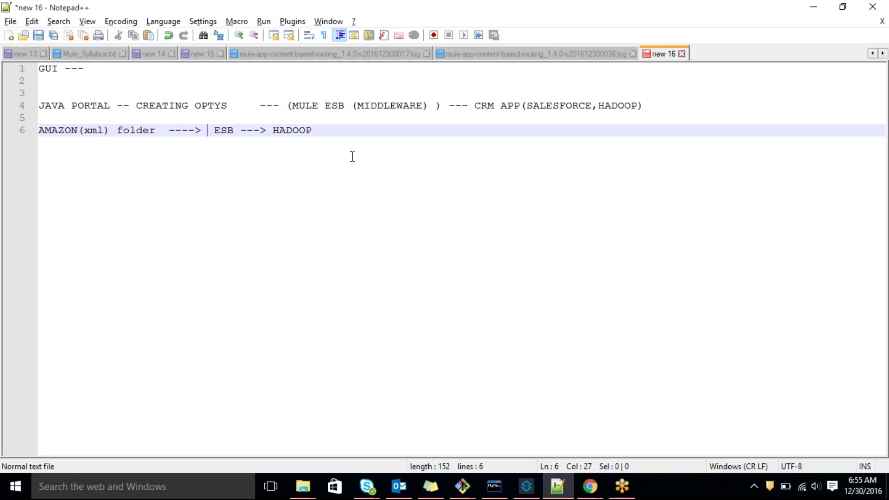
pyautogui.write('FTP')
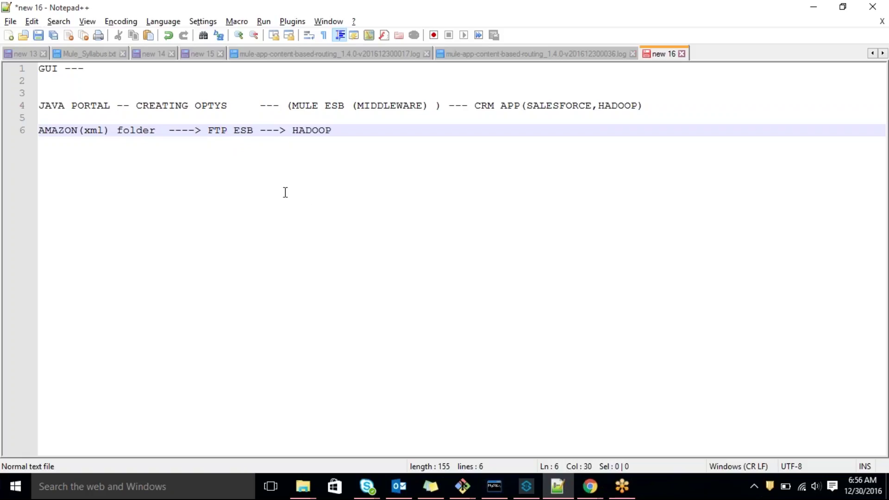
pyautogui.hotkey('alt', 'Tab')
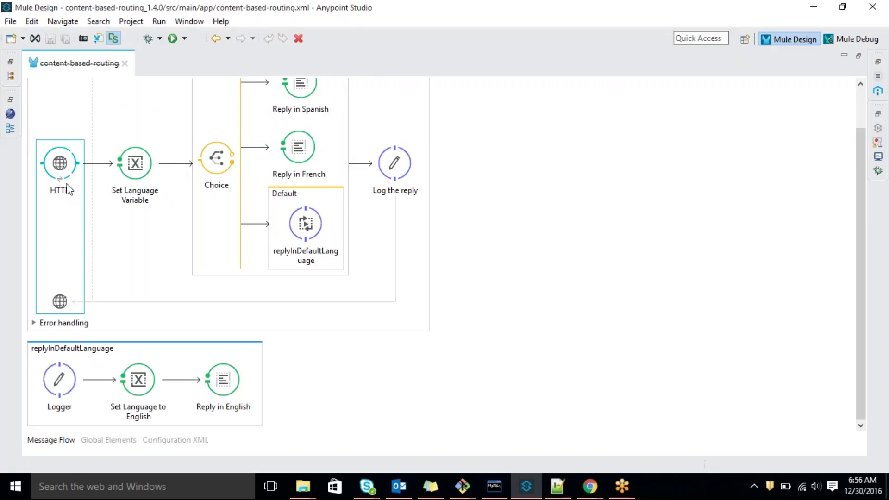
# Return to the Notepad++ notes and highlight FTP on line 6
pyautogui.hotkey('alt', 'Tab')
pyautogui.doubleClick(225, 130)
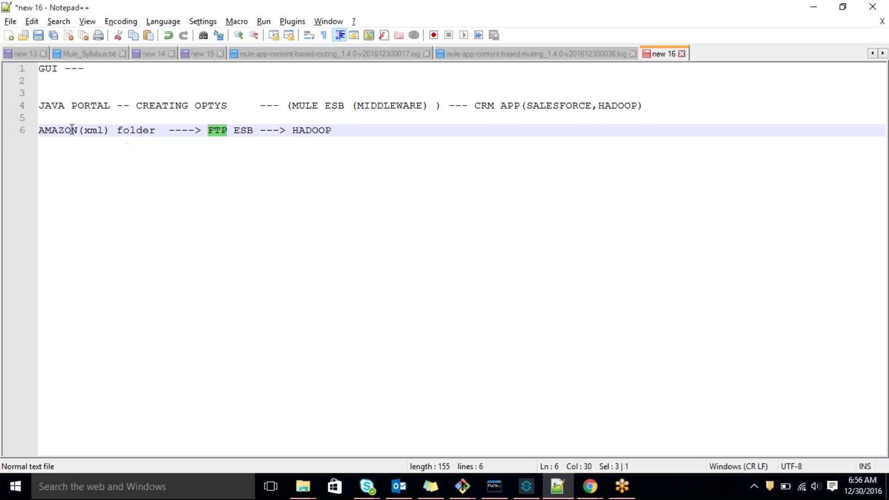
# Highlight ESB, HADOOP and FTP on line 6 of the notes, then switch to Anypoint Studio
pyautogui.doubleClick(242, 130)
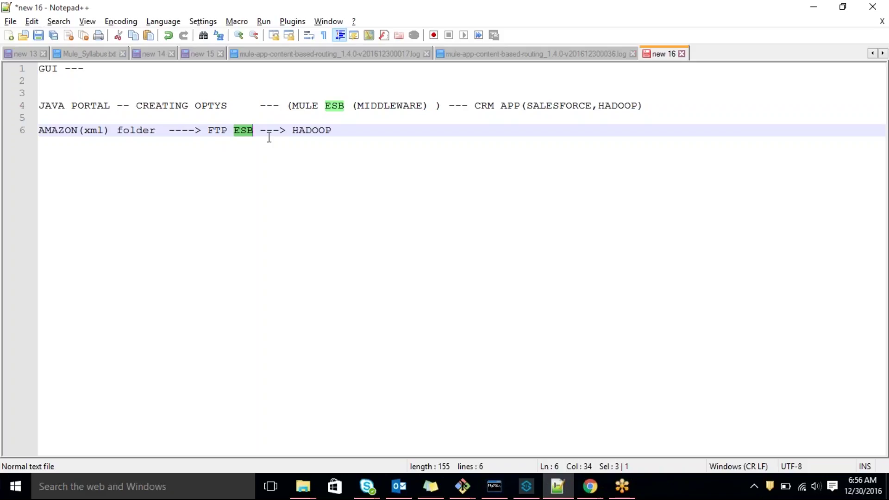
pyautogui.doubleClick(304, 131)
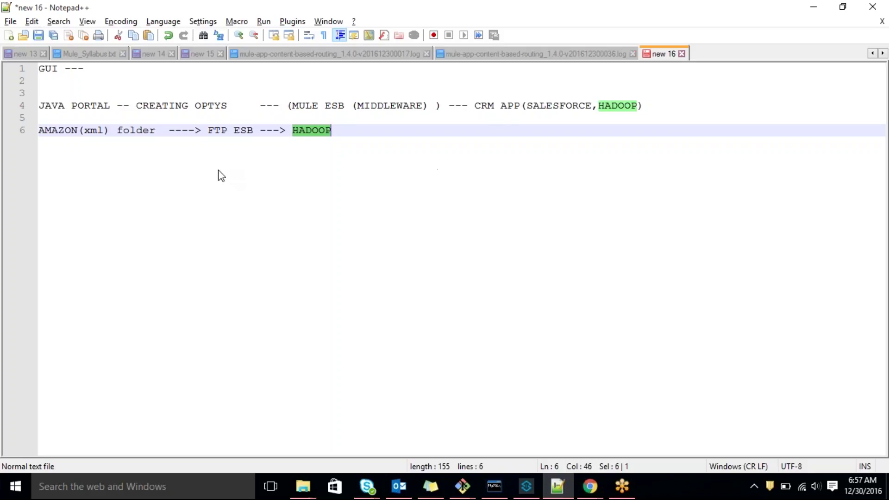
pyautogui.doubleClick(210, 129)
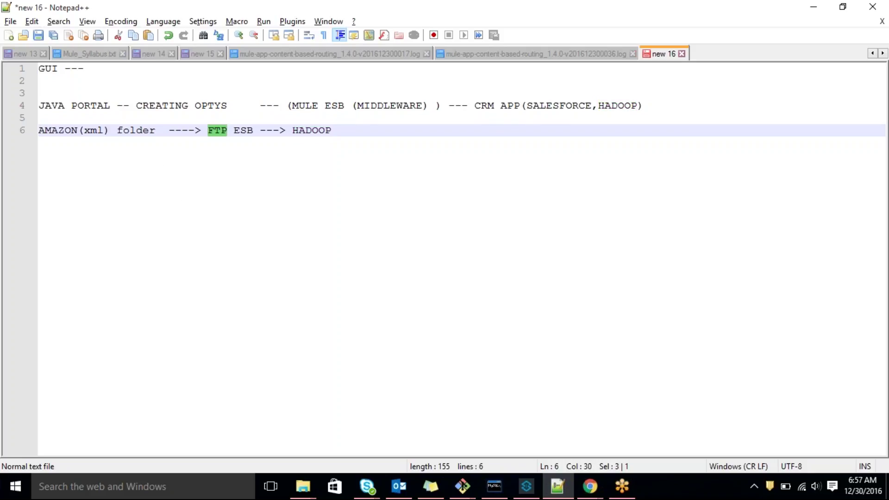
pyautogui.moveTo(156, 130); pyautogui.dragTo(97, 131)
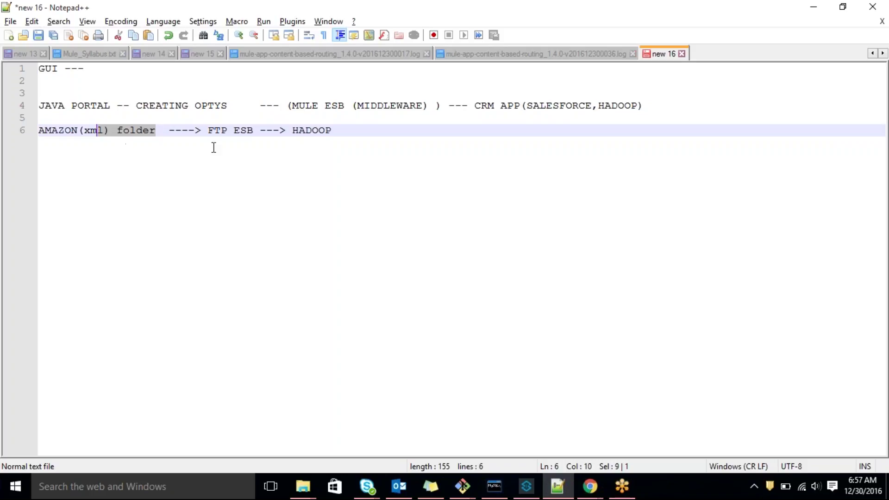
pyautogui.doubleClick(313, 131)
pyautogui.doubleClick(244, 132)
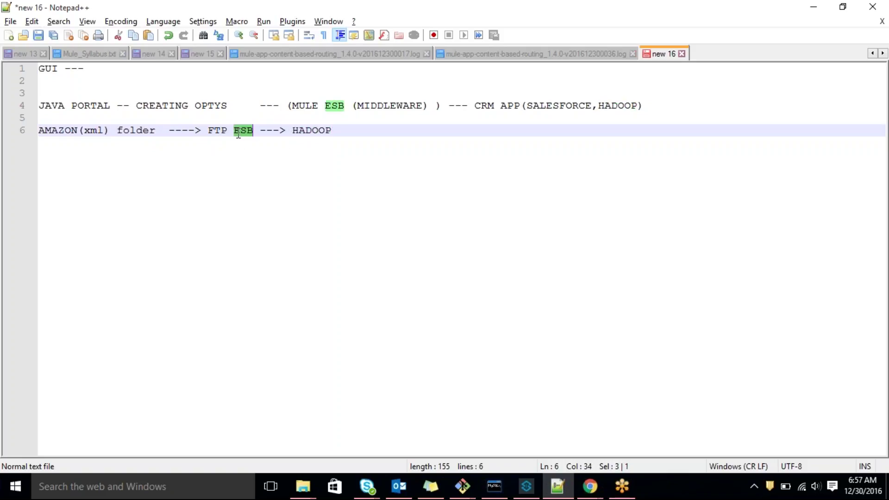
pyautogui.click(300, 132)
pyautogui.doubleClick(300, 131)
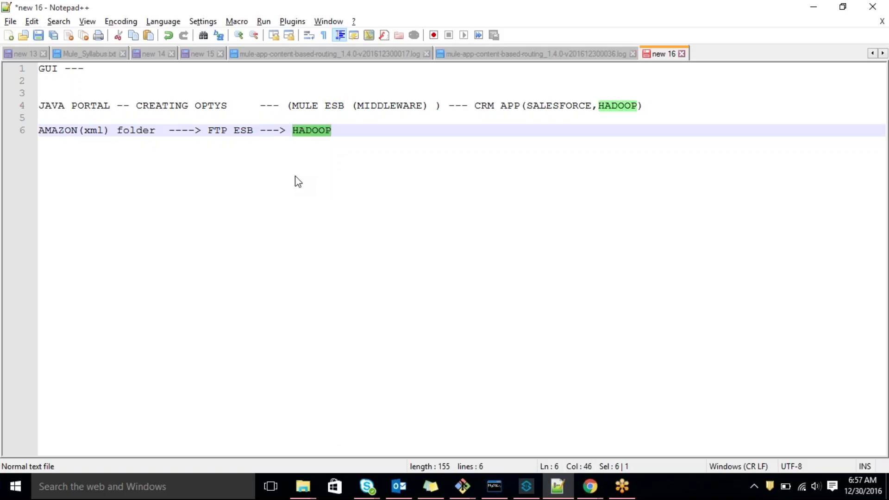
pyautogui.hotkey('alt', 'Tab')
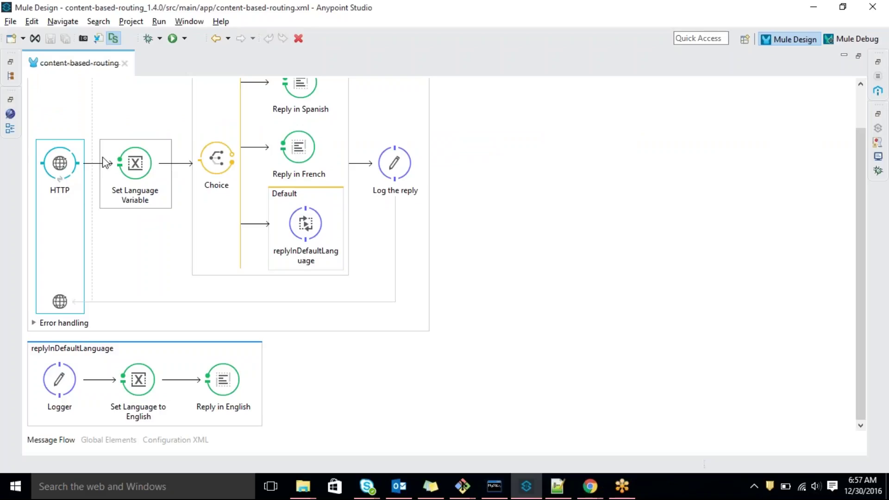
# Restore the full workspace, search the Mule Palette for 'ftp' then 'a', and return to Notepad++
pyautogui.doubleClick(101, 65)
pyautogui.click(718, 98)
pyautogui.write('ftp')
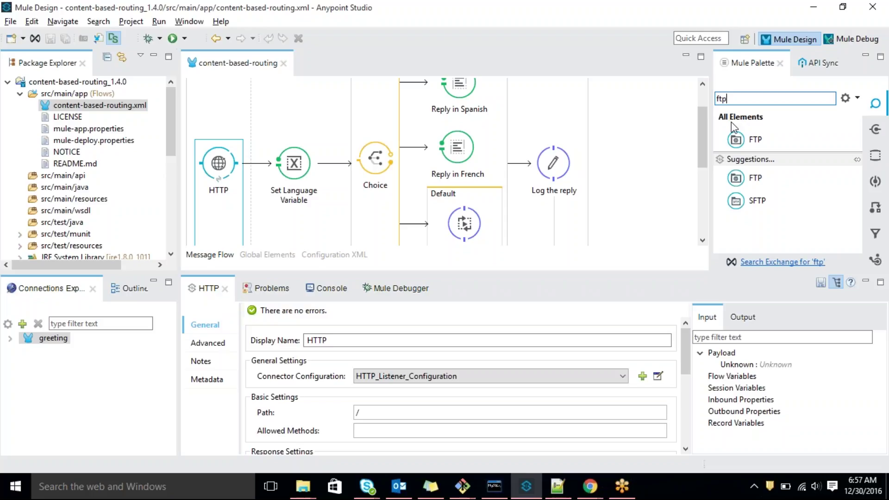
pyautogui.doubleClick(741, 100)
pyautogui.write('a')
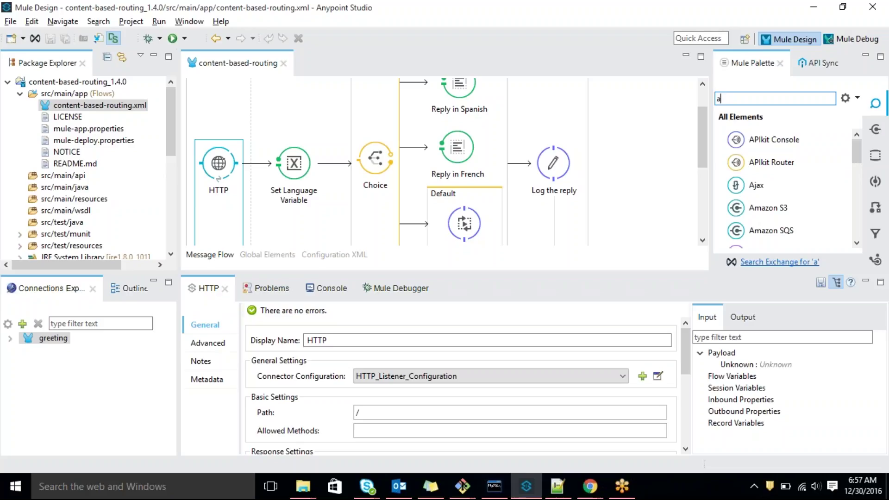
pyautogui.hotkey('alt', 'Tab')
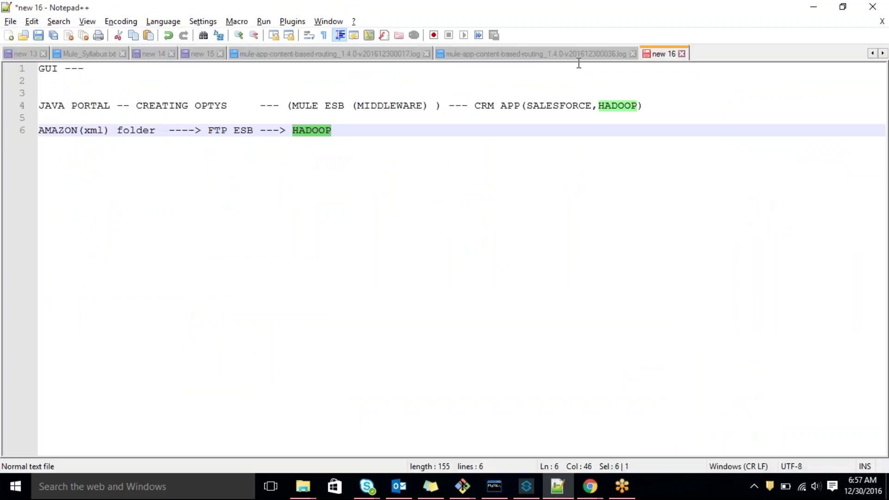
pyautogui.click(361, 130)
# Start line 9 with 'message (QUEUE) ---> AMQP', wrapping QUEUE in brackets
pyautogui.press('Return')
pyautogui.press('Return')
pyautogui.press('Return')
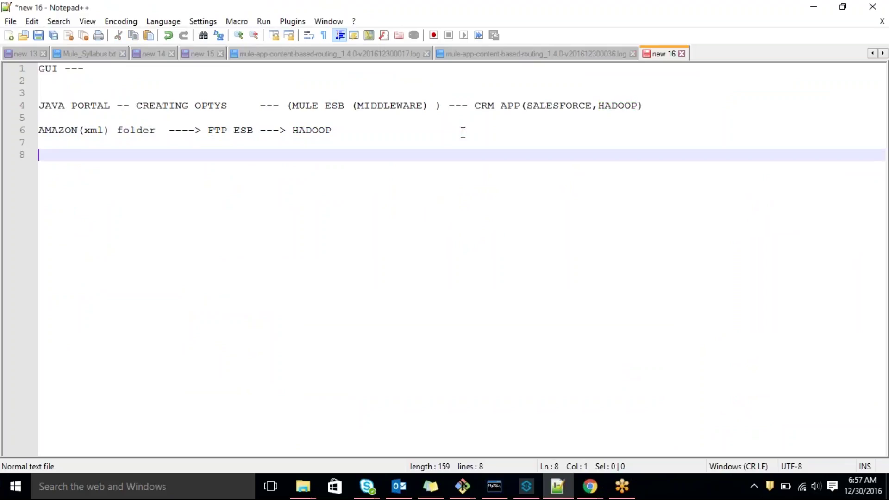
pyautogui.write('mes')
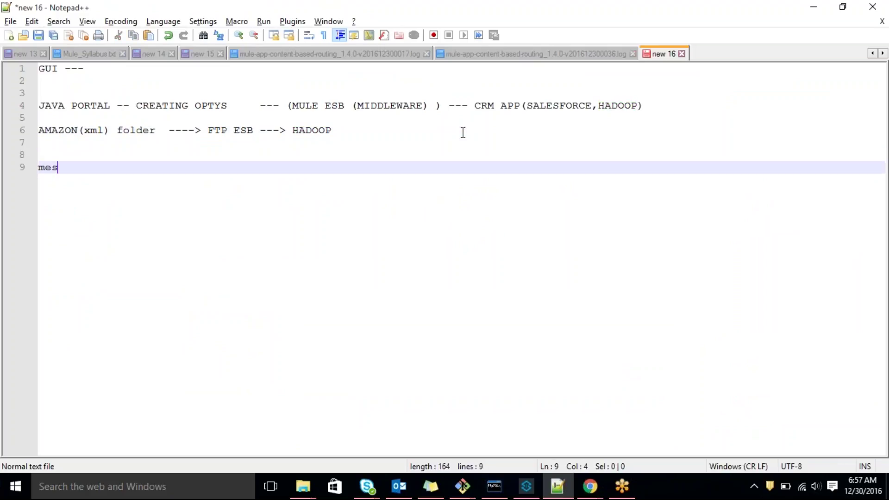
pyautogui.write('sage QUEUE')
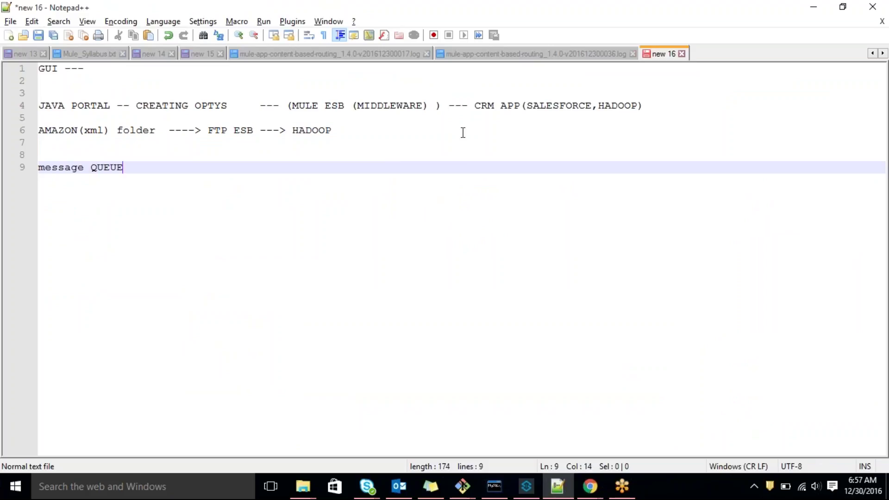
pyautogui.write(')')
pyautogui.press('Left')
pyautogui.press('Left')
pyautogui.press('Left')
pyautogui.press('Left')
pyautogui.press('Left')
pyautogui.press('Left')
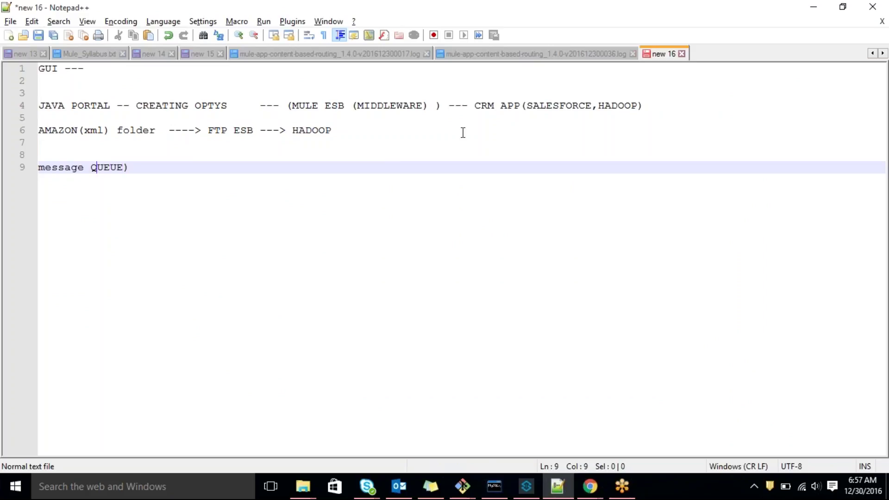
pyautogui.write('(')
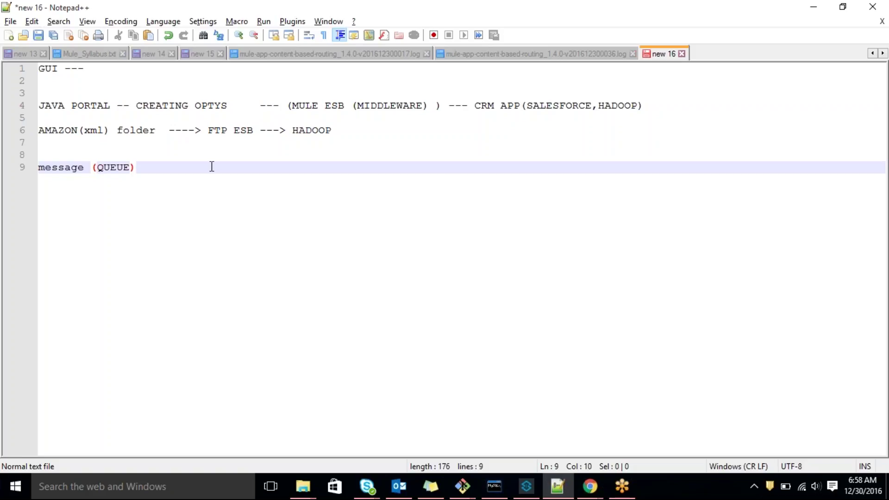
pyautogui.click(75, 168)
pyautogui.doubleClick(76, 167)
pyautogui.click(216, 174)
pyautogui.write('---> AM')
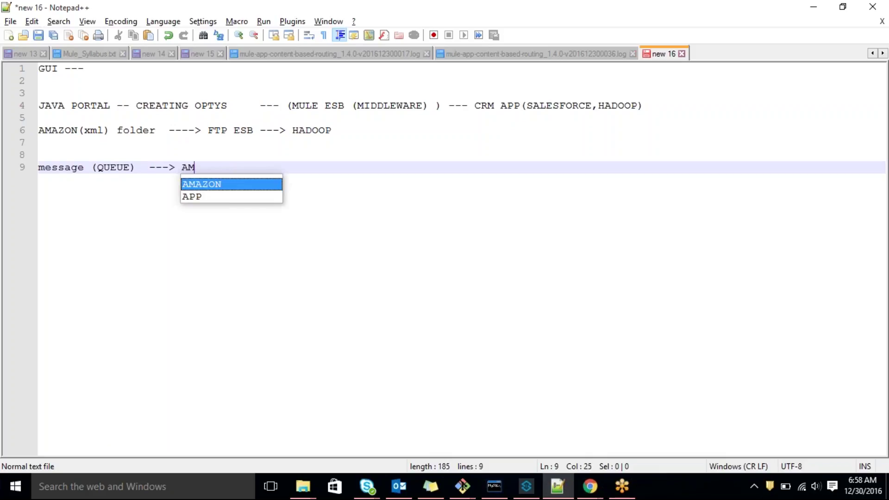
pyautogui.write('QP')
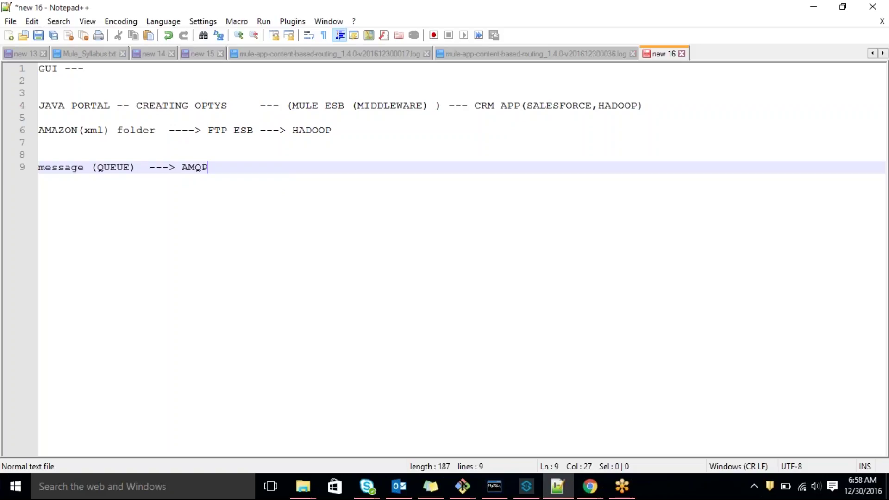
# Finish line 9 with 'ESB --- ThirdPARTY', correcting the mistyped letters
pyautogui.write('---')
pyautogui.doubleClick(189, 167)
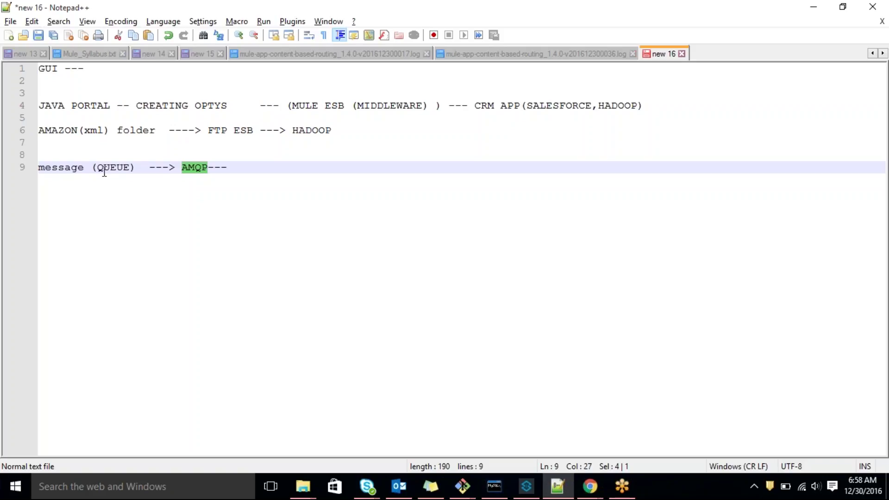
pyautogui.click(111, 170)
pyautogui.doubleClick(110, 169)
pyautogui.click(200, 168)
pyautogui.doubleClick(200, 168)
pyautogui.click(235, 168)
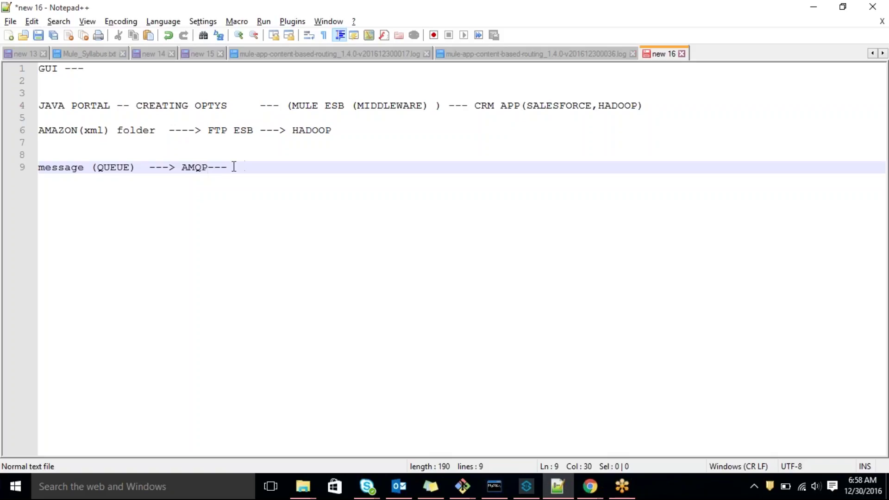
pyautogui.hotkey('shift', 'Left')
pyautogui.hotkey('shift', 'Left')
pyautogui.hotkey('shift', 'Left')
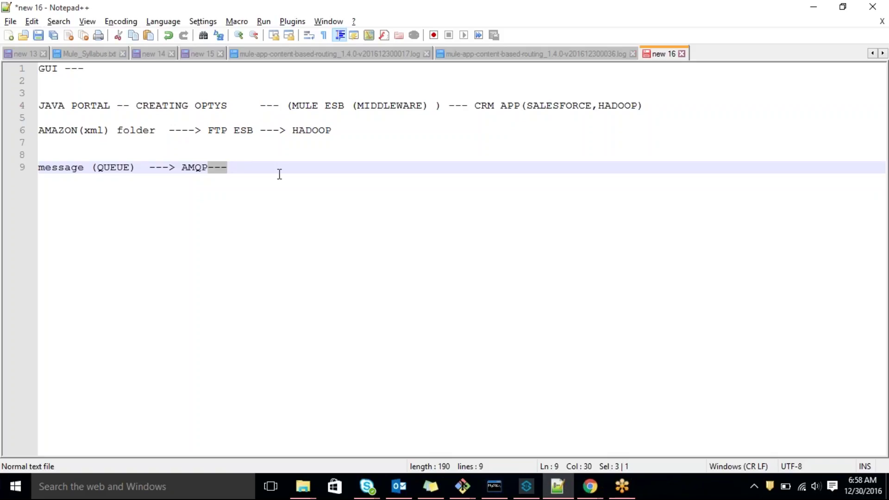
pyautogui.write('ES')
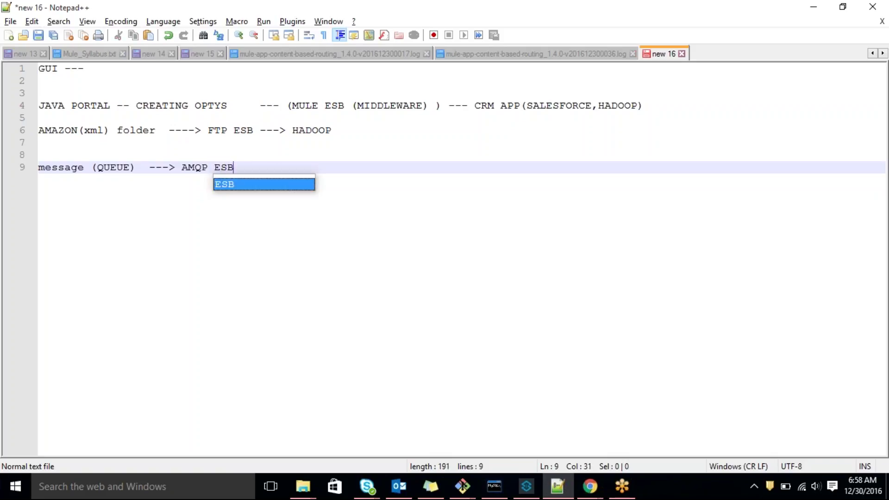
pyautogui.write('B ---')
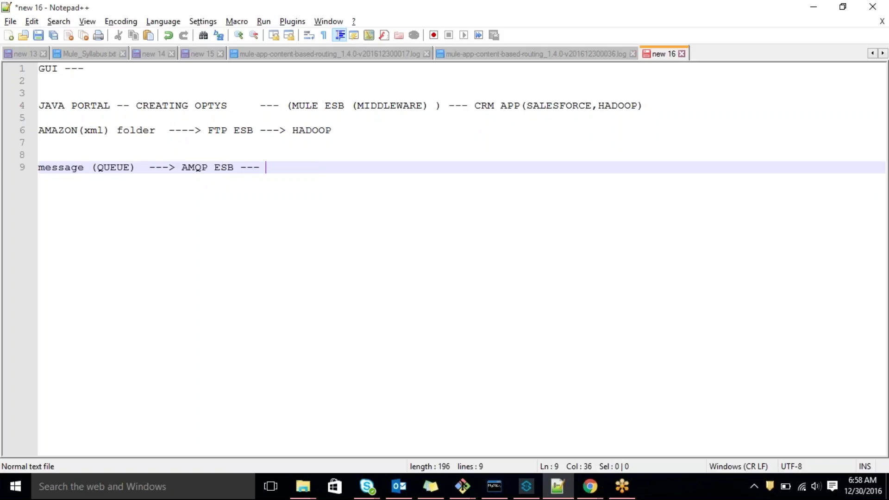
pyautogui.write(' ThirdPARTY')
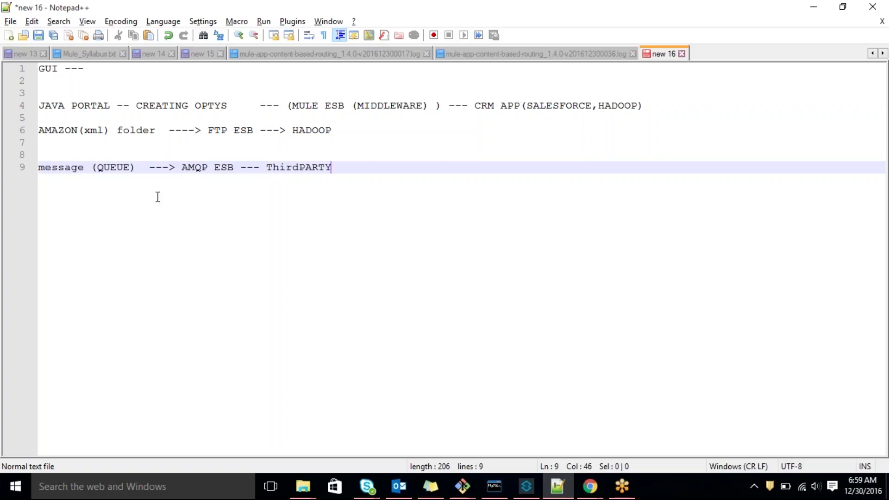
pyautogui.click(75, 169)
pyautogui.doubleClick(76, 169)
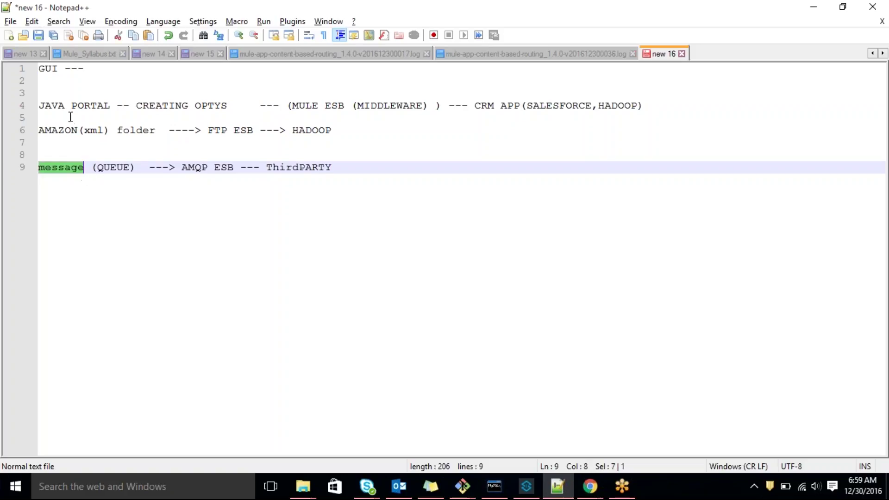
# Highlight CREATING OPTYS on line 4 and message, AMQP, ThirdPARTY on line 9, then switch to Anypoint Studio
pyautogui.moveTo(135, 106); pyautogui.dragTo(222, 104)
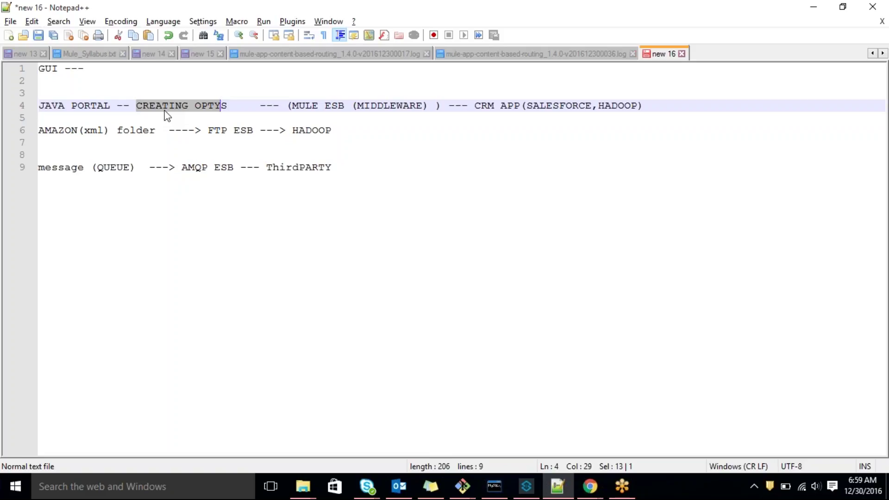
pyautogui.doubleClick(67, 167)
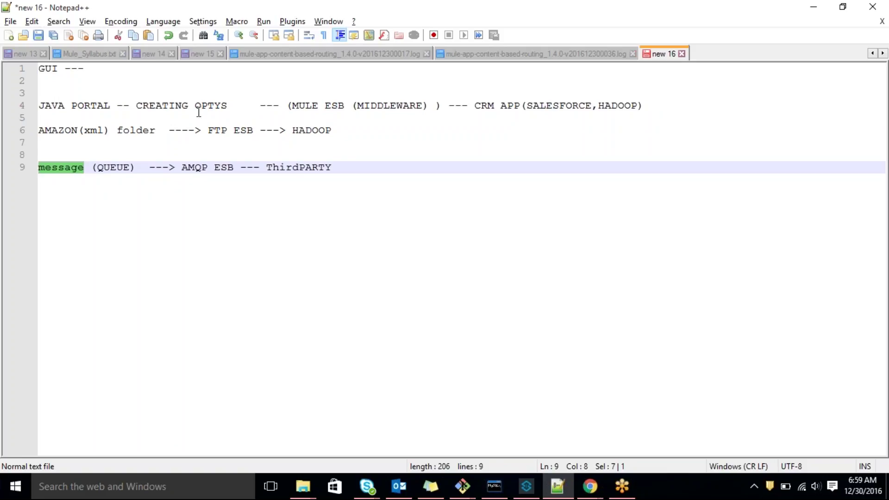
pyautogui.doubleClick(197, 167)
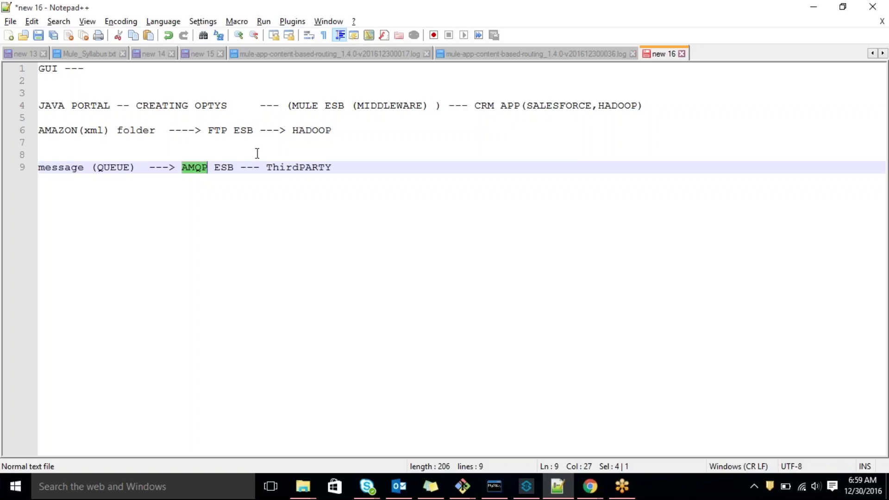
pyautogui.doubleClick(275, 167)
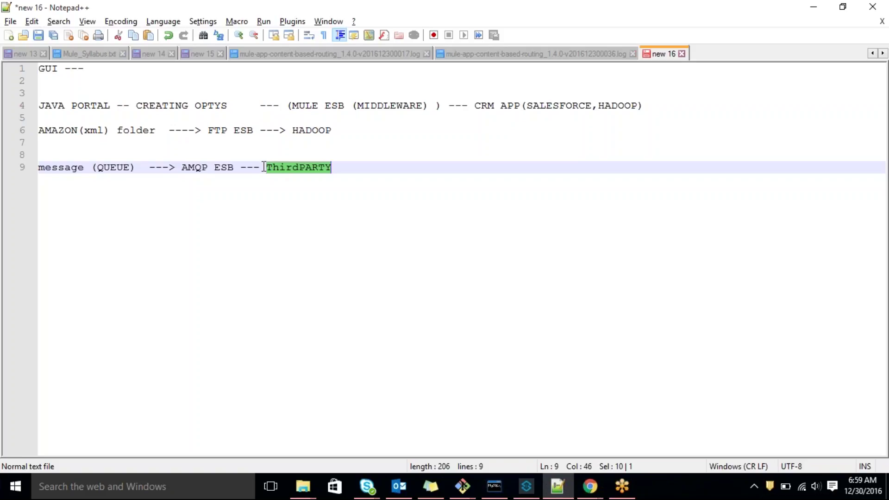
pyautogui.click(526, 486)
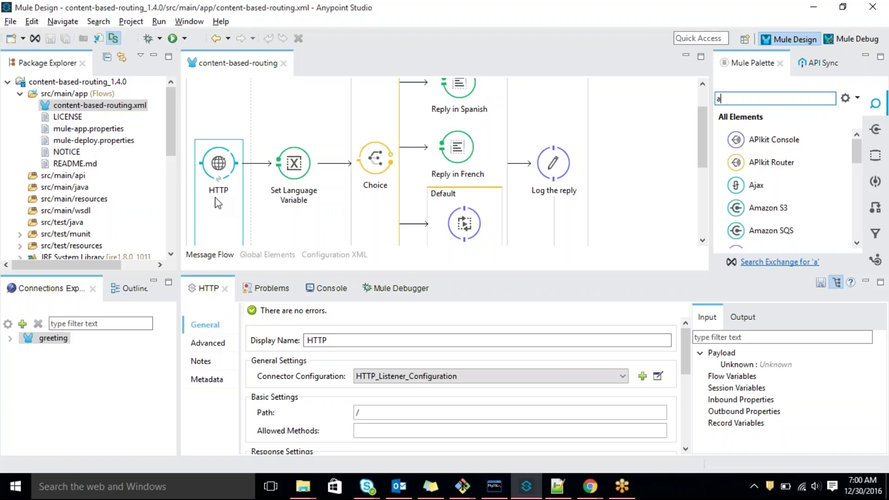
pyautogui.doubleClick(200, 63)
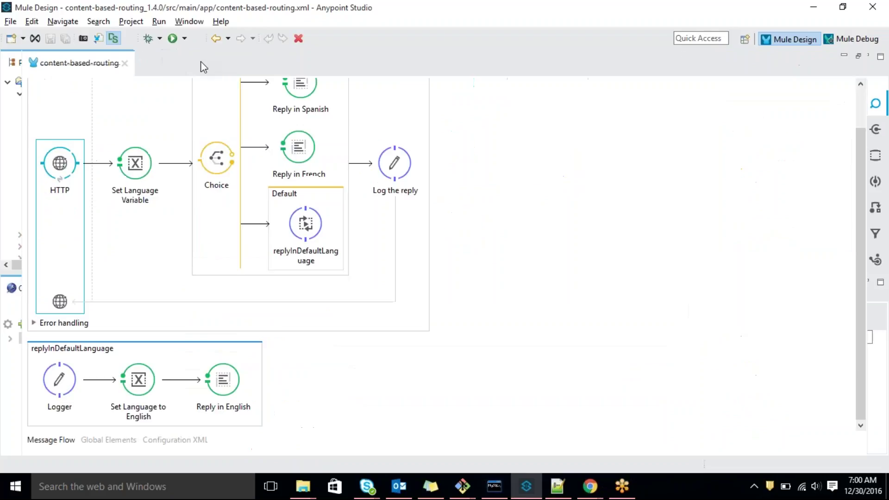
pyautogui.scroll(2, 610, 266)
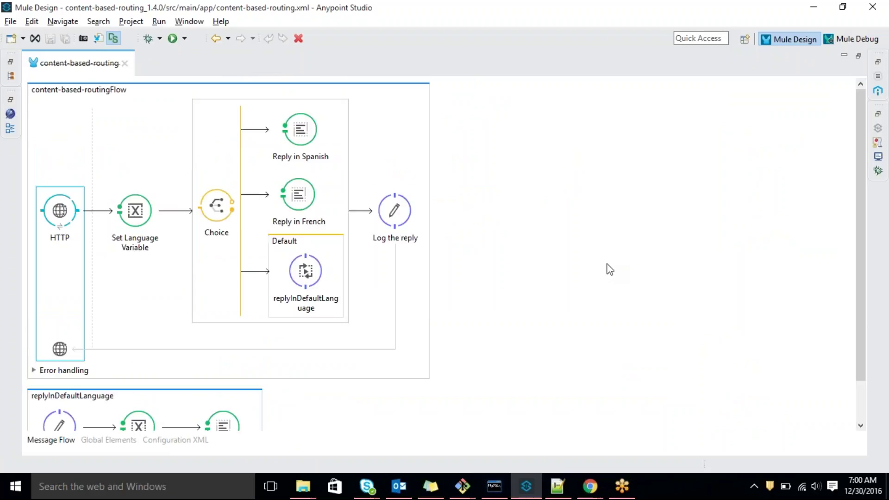
pyautogui.doubleClick(70, 63)
pyautogui.click(547, 477)
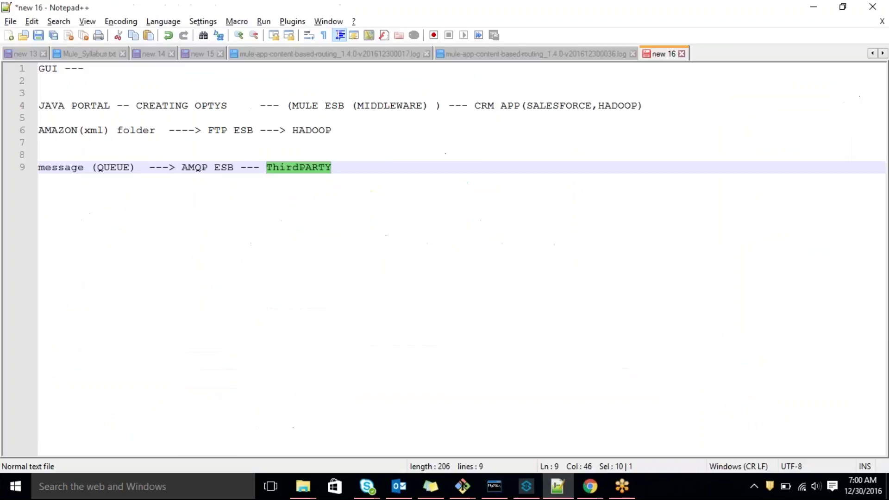
pyautogui.press('Right')
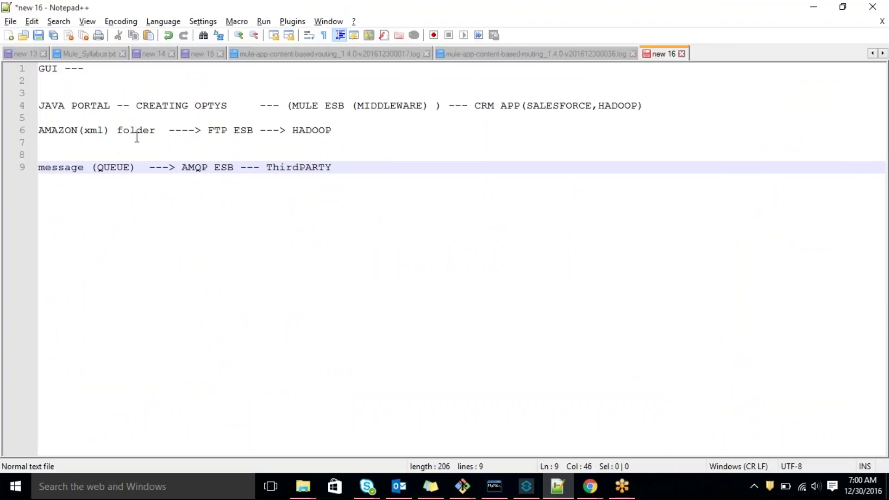
pyautogui.click(132, 129)
pyautogui.doubleClick(98, 130)
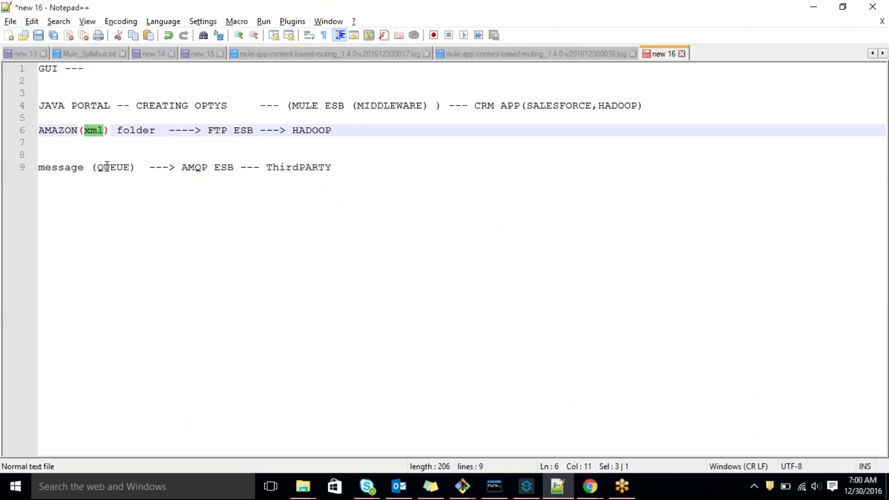
pyautogui.doubleClick(107, 167)
pyautogui.click(521, 190)
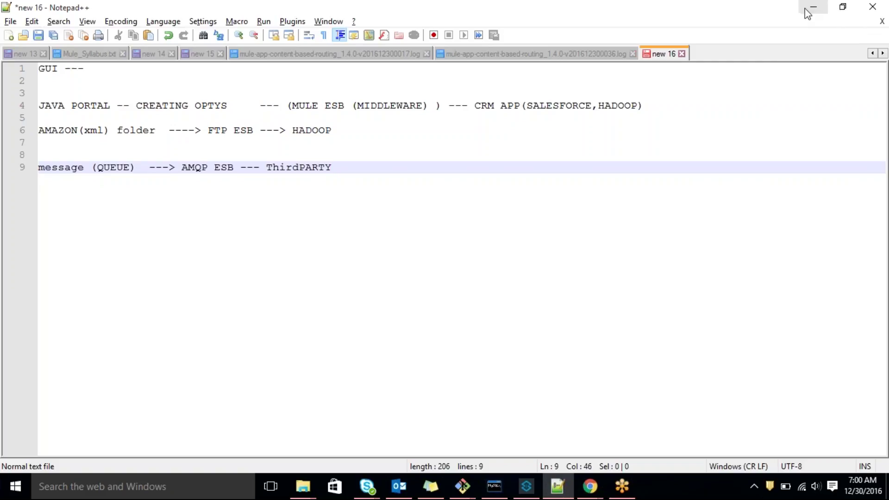
pyautogui.click(813, 7)
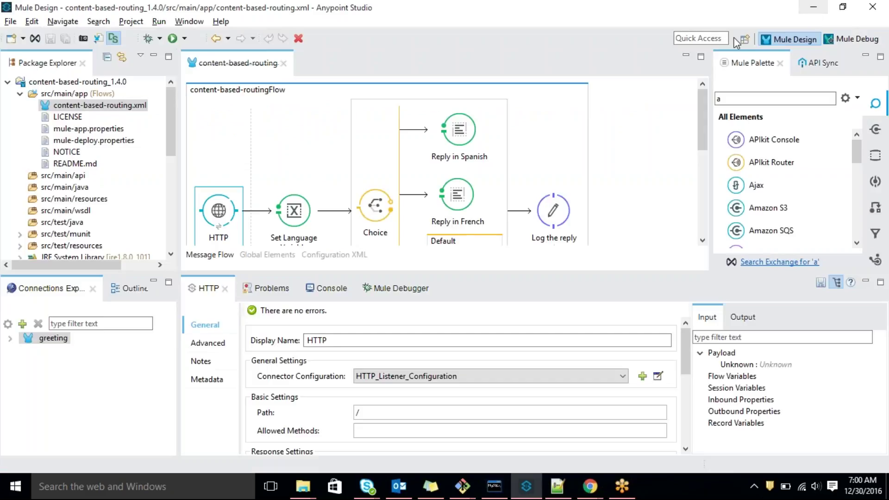
pyautogui.doubleClick(224, 67)
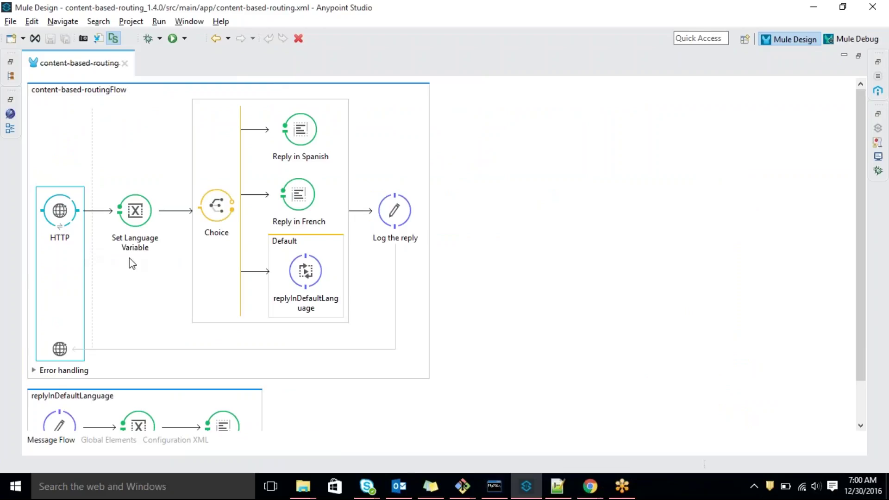
pyautogui.click(654, 241)
pyautogui.scroll(-2, 654, 242)
pyautogui.scroll(2, 652, 242)
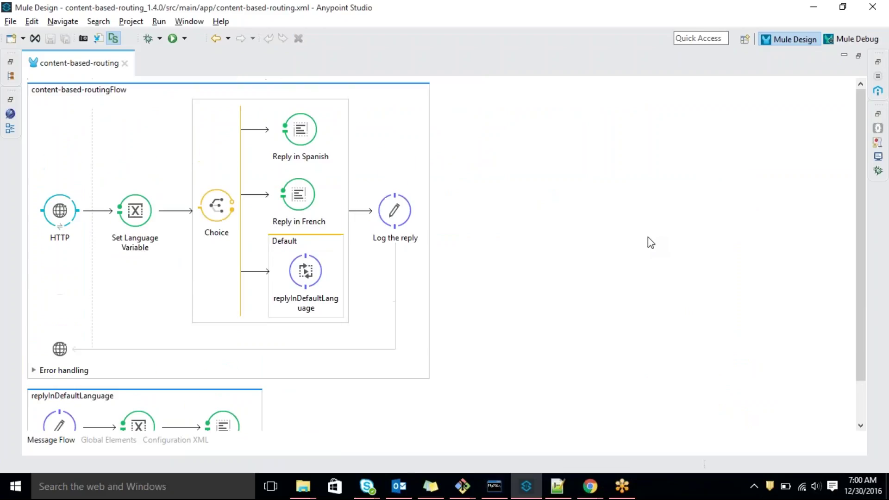
pyautogui.doubleClick(73, 65)
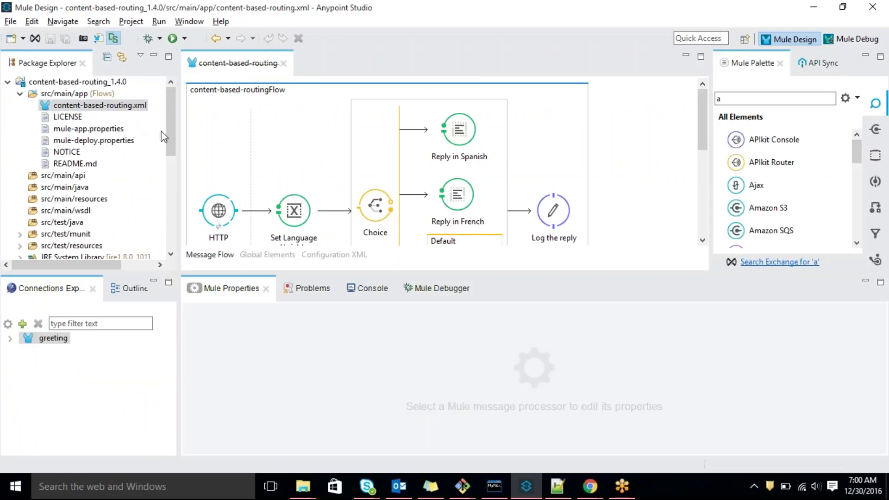
# Show the Console output and collapse the content-based-routing_1.4.0 project in Package Explorer
pyautogui.moveTo(171, 131)
pyautogui.mouseDown()
pyautogui.moveTo(168, 138)
pyautogui.moveTo(168, 129)
pyautogui.mouseUp()
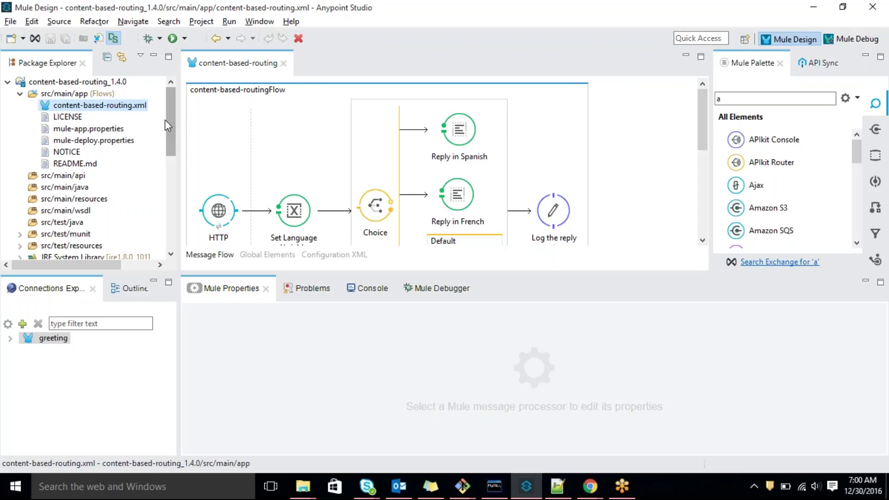
pyautogui.moveTo(170, 139); pyautogui.dragTo(174, 131)
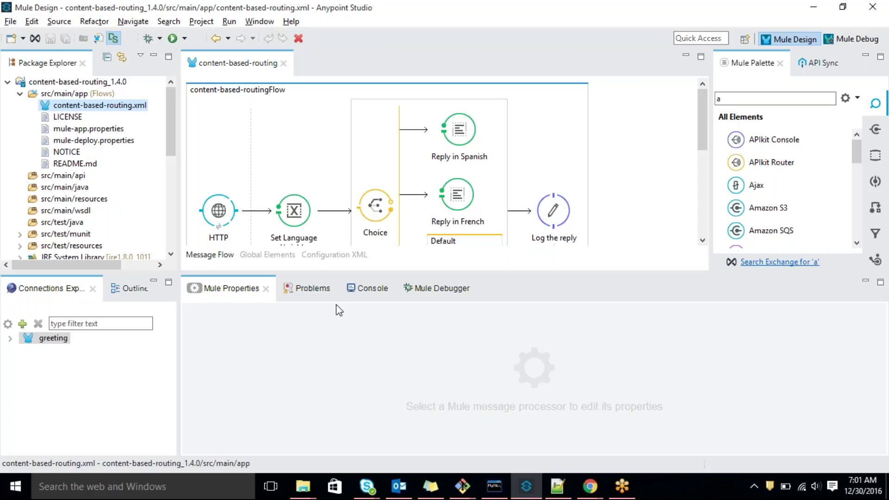
pyautogui.click(357, 289)
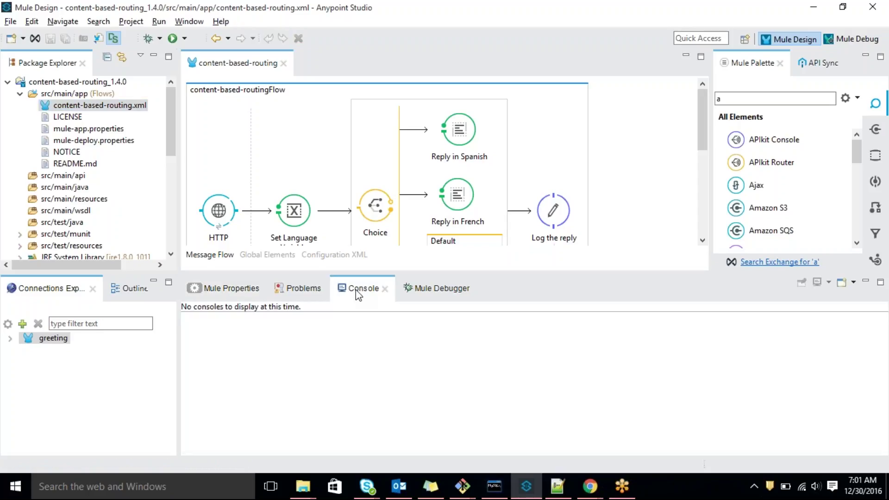
pyautogui.click(7, 82)
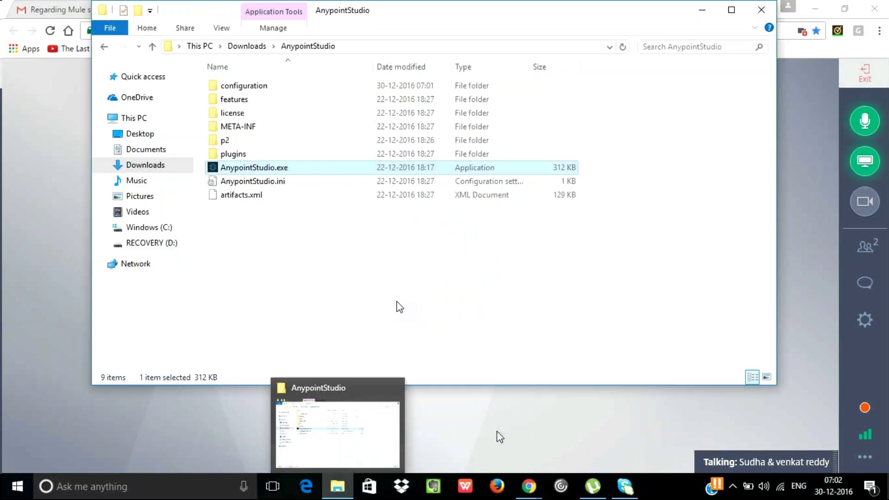
# Launch AnypointStudio.exe from Downloads\AnypointStudio and dismiss the Java exit code=13 error
pyautogui.doubleClick(365, 169)
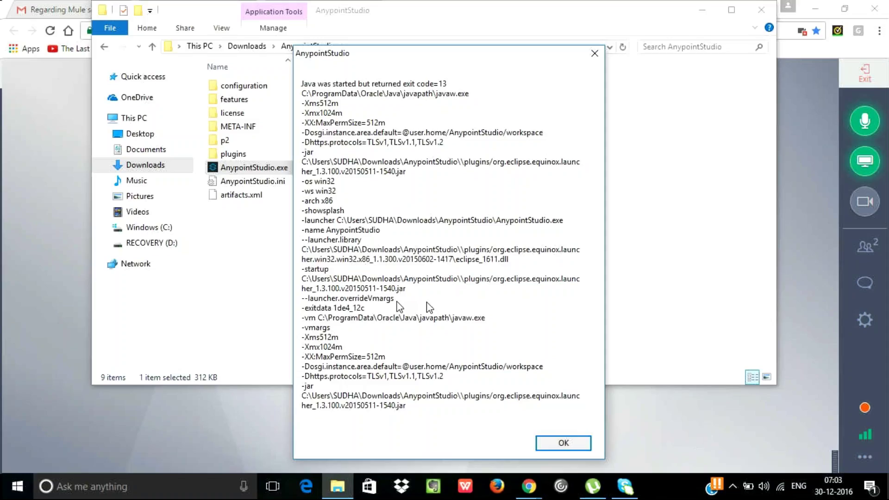
pyautogui.click(563, 443)
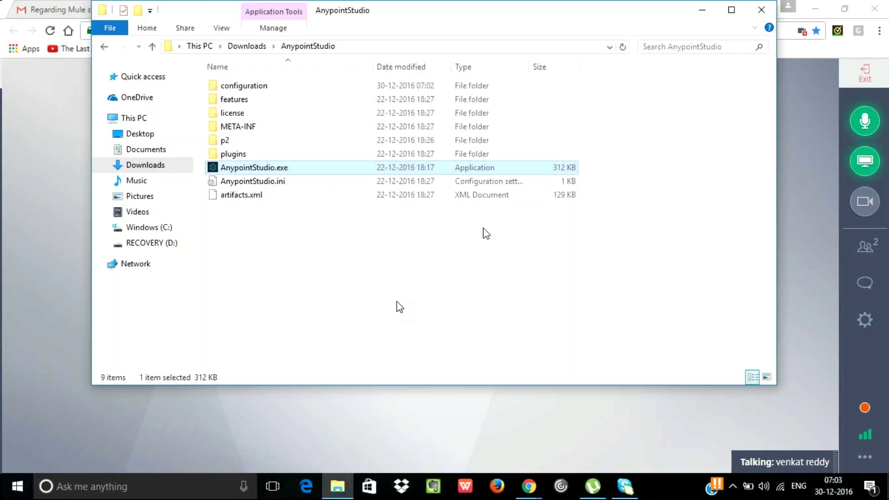
# In Chrome's meeting window, search for Anypoint Studio download in a new tab
pyautogui.click(306, 494)
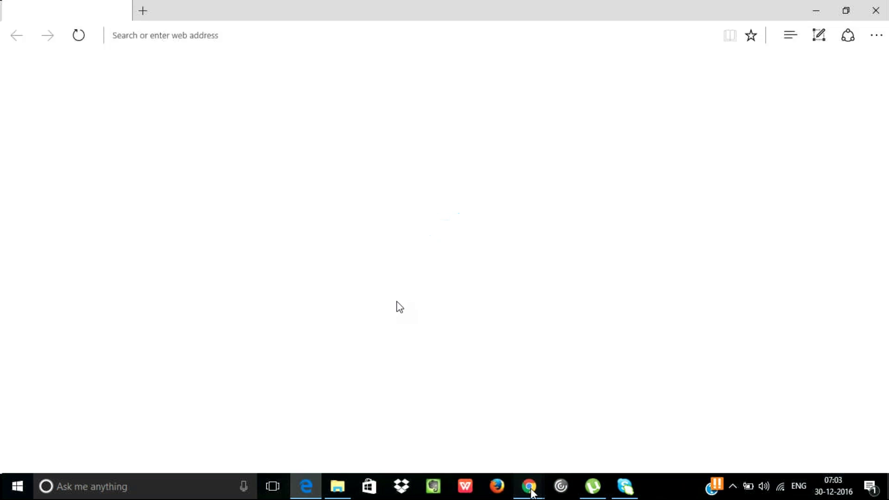
pyautogui.moveTo(531, 491)
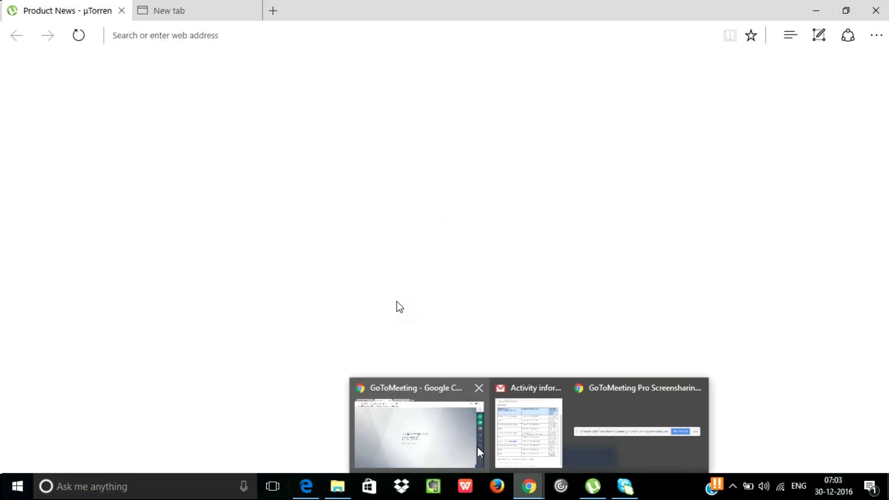
pyautogui.click(614, 445)
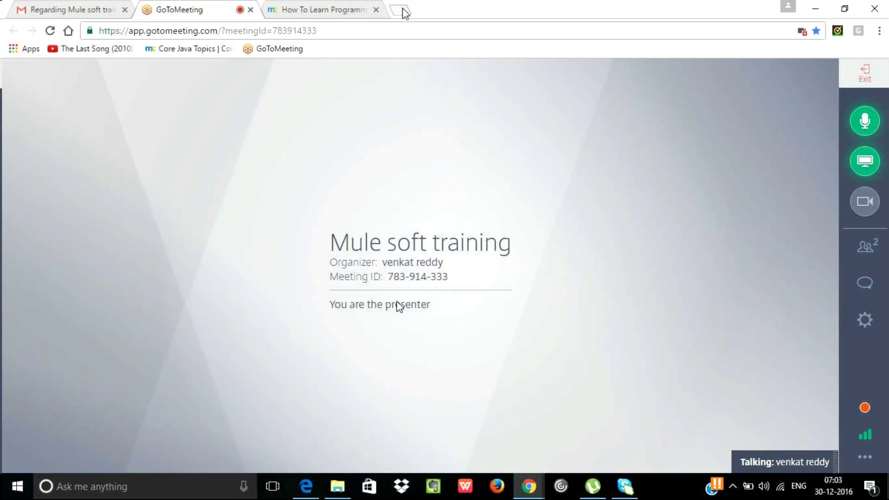
pyautogui.click(401, 10)
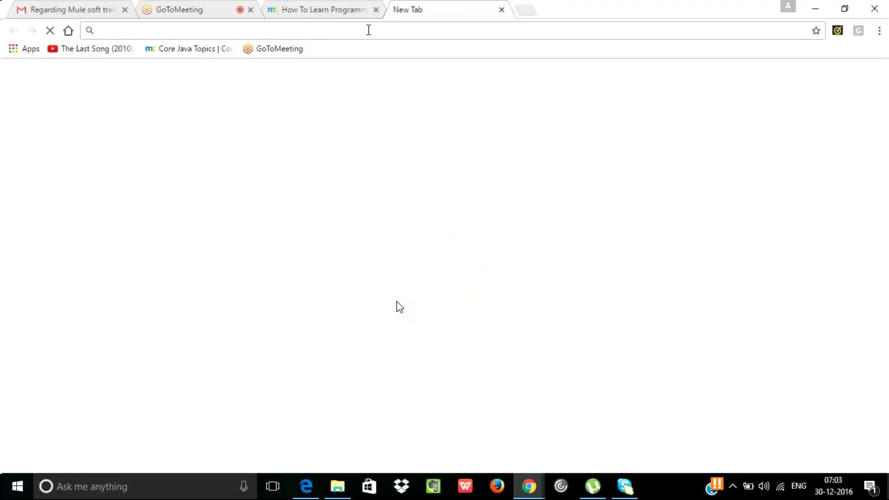
pyautogui.write('mule')
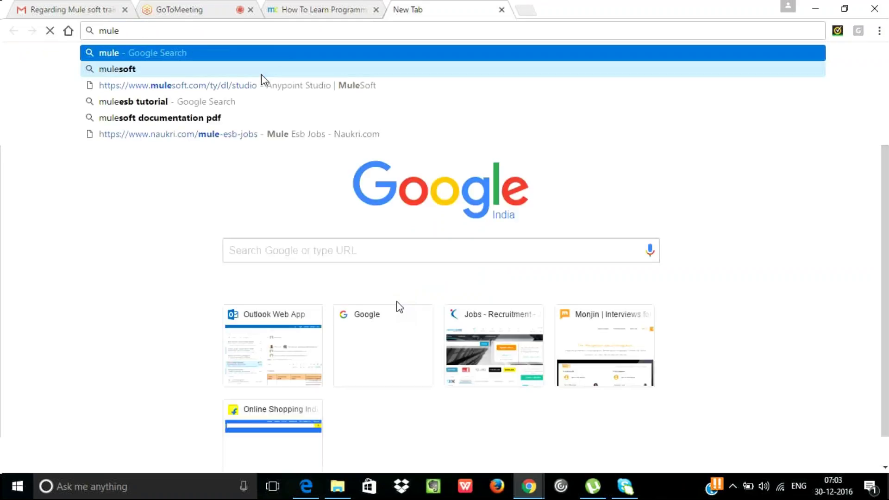
pyautogui.write('soft do')
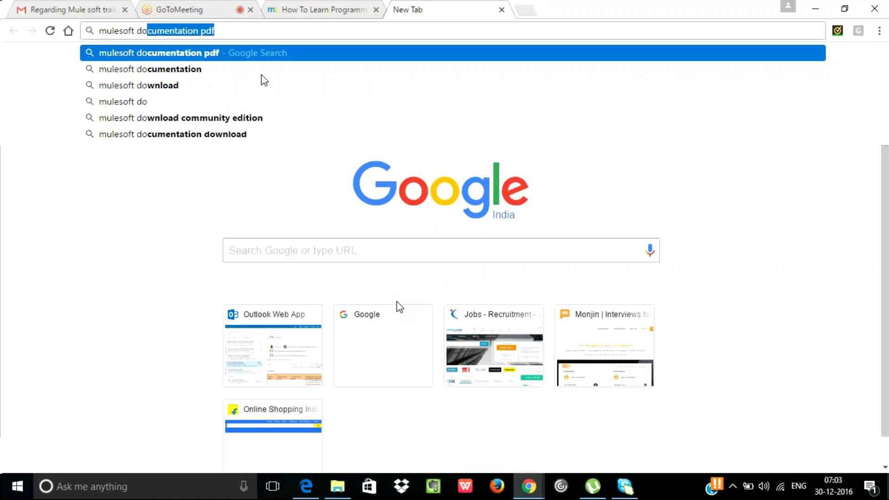
pyautogui.press('Escape')
pyautogui.write('anypoint')
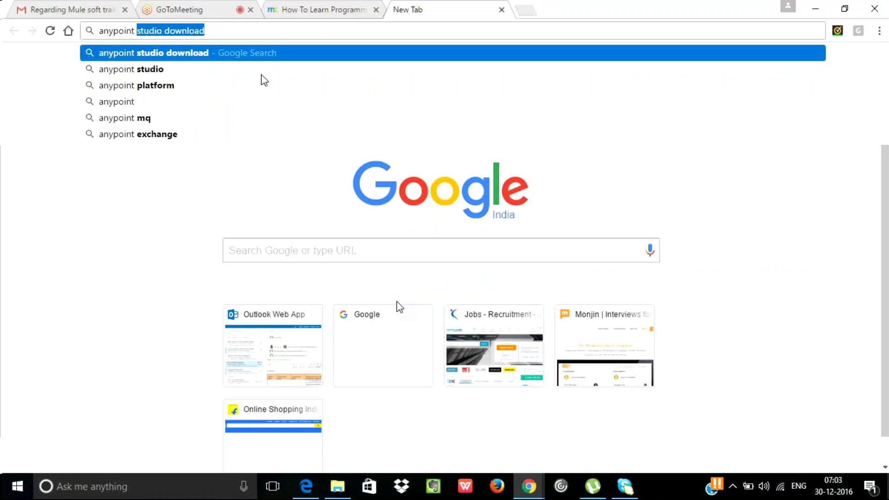
pyautogui.press('Return')
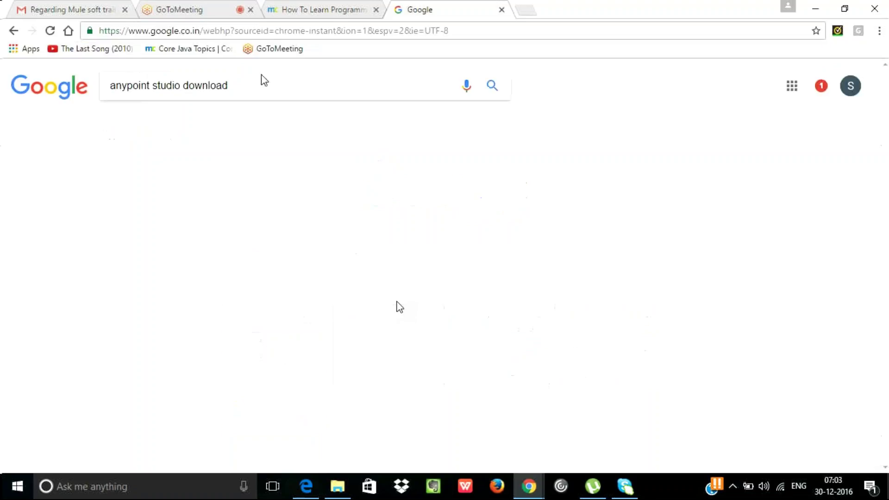
# Open MuleSoft's Download Anypoint Studio page, then return to the GoToMeeting tab and File Explorer
pyautogui.click(235, 182)
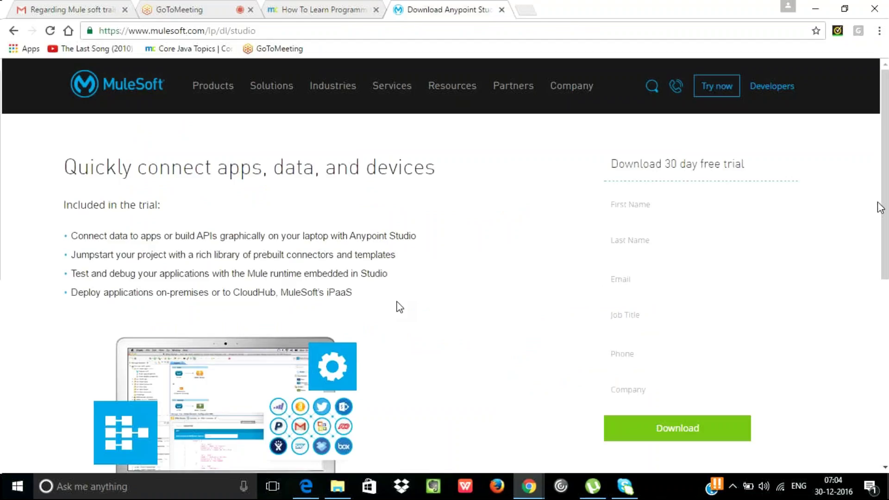
pyautogui.scroll(-4, 399, 307)
pyautogui.click(226, 6)
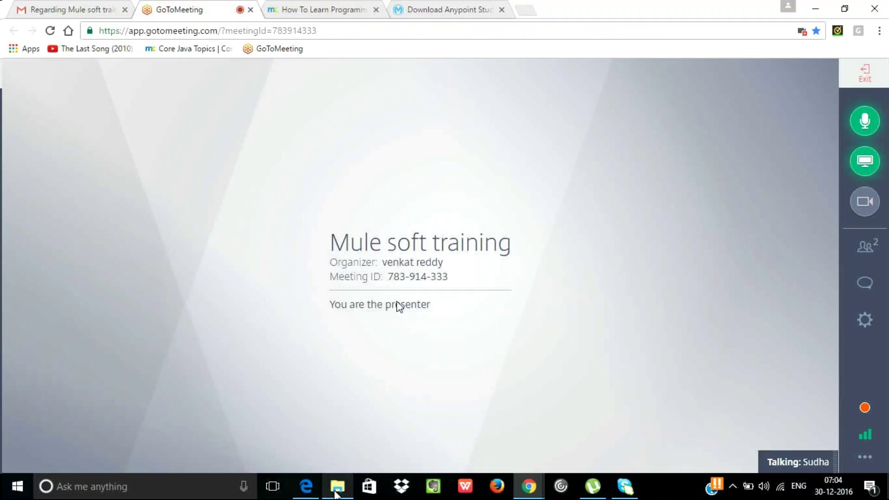
pyautogui.click(336, 489)
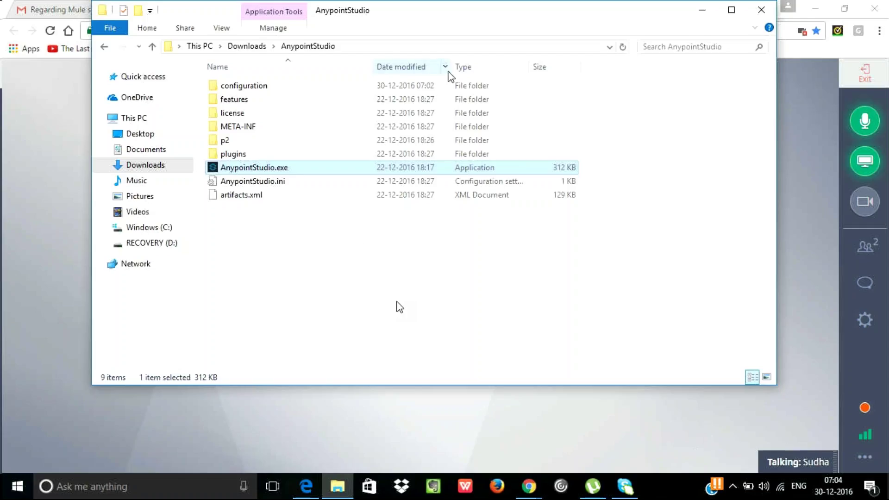
# Browse to C:\Program Files\Java\jdk1.8.0_71 to confirm the installed JDK, then minimize Explorer
pyautogui.moveTo(455, 18); pyautogui.dragTo(454, 35)
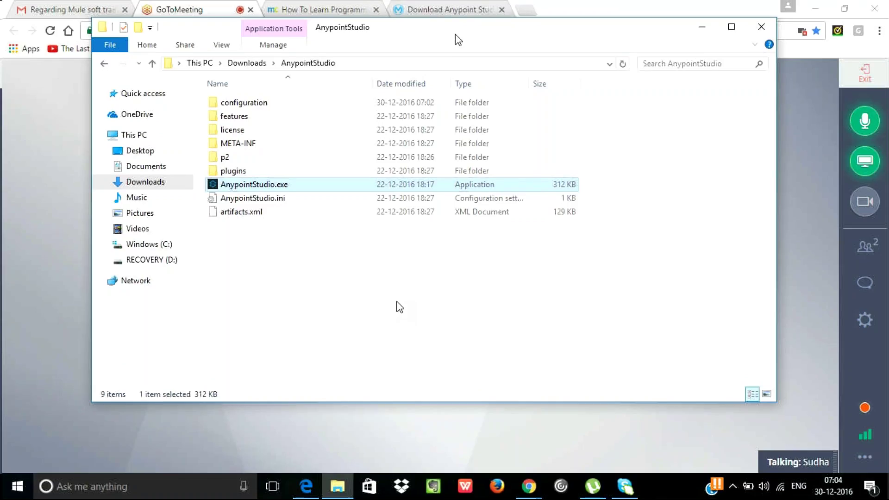
pyautogui.click(696, 30)
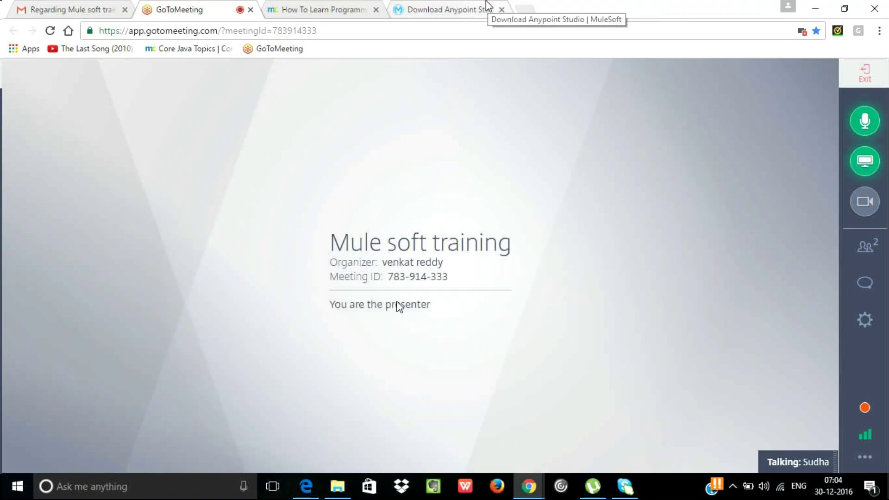
pyautogui.click(336, 487)
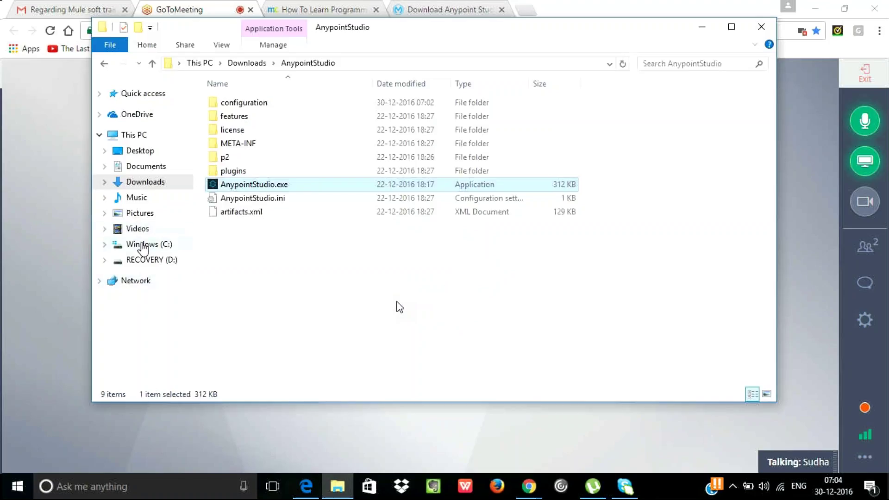
pyautogui.click(143, 245)
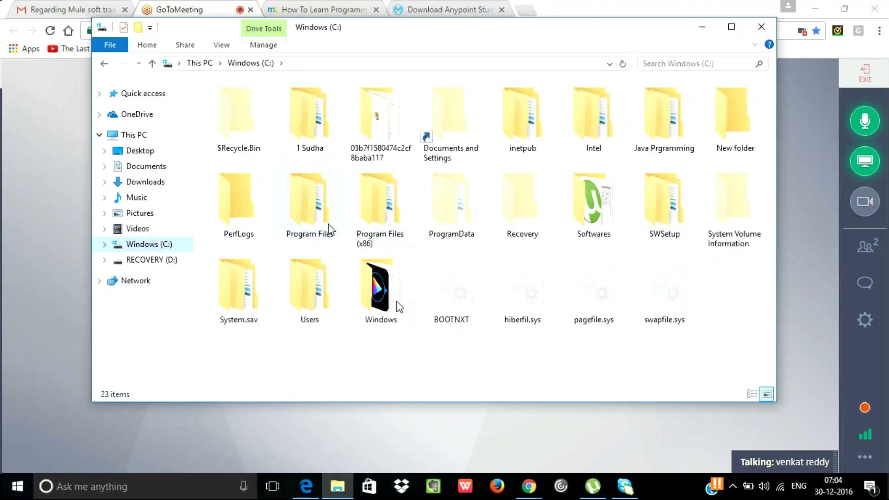
pyautogui.doubleClick(328, 225)
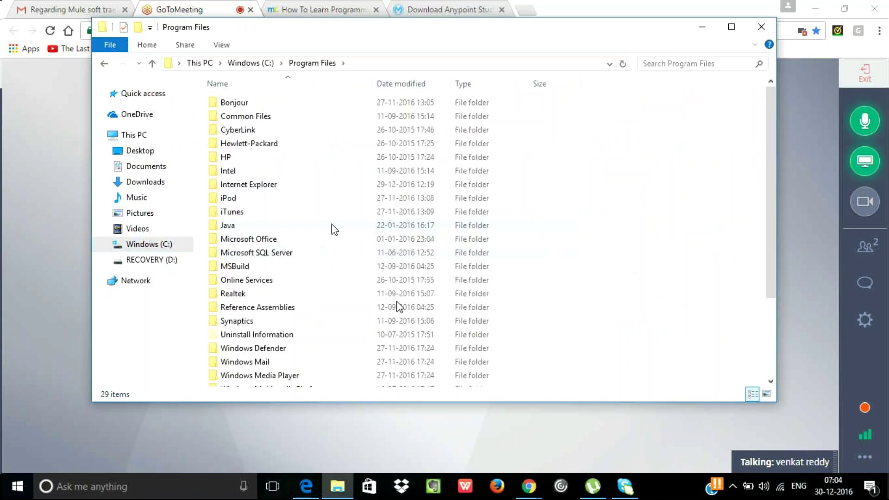
pyautogui.doubleClick(255, 225)
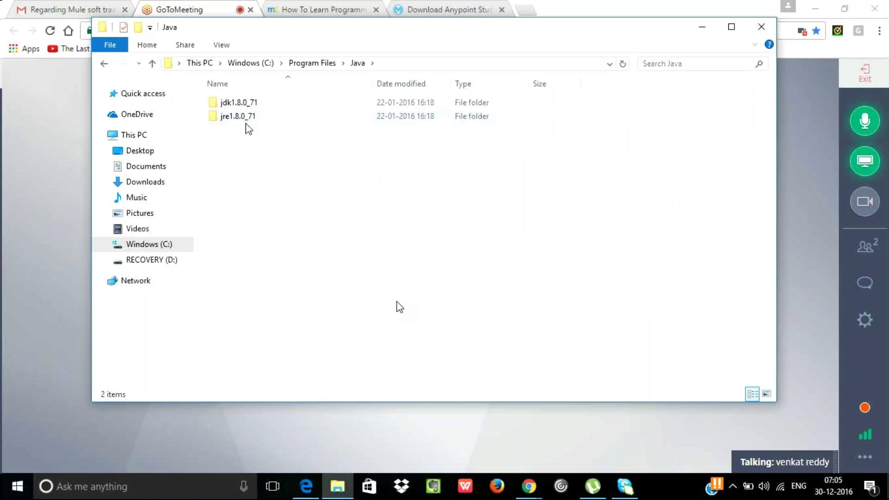
pyautogui.doubleClick(240, 104)
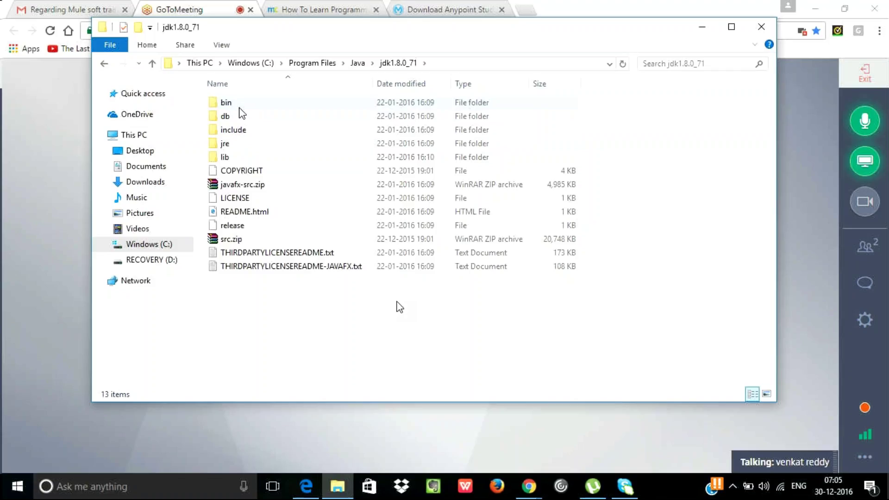
pyautogui.click(701, 29)
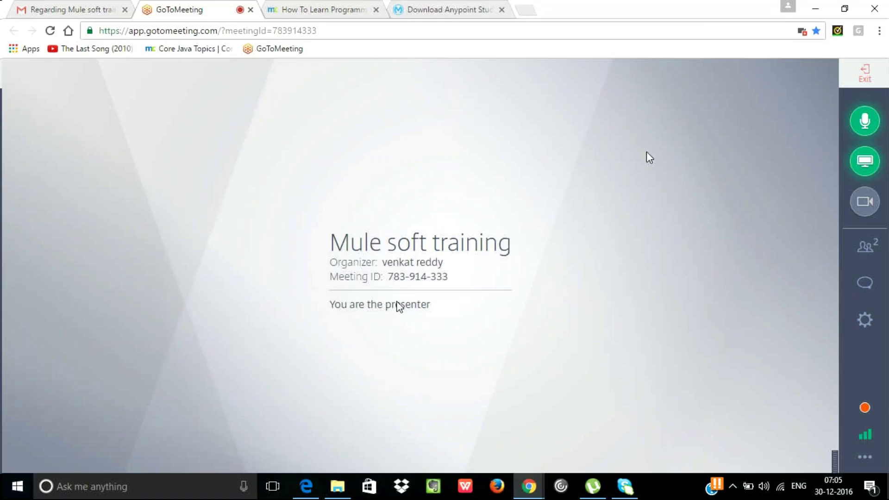
# Switch to the Download Anypoint Studio tab and expand the footer Solutions list
pyautogui.click(422, 5)
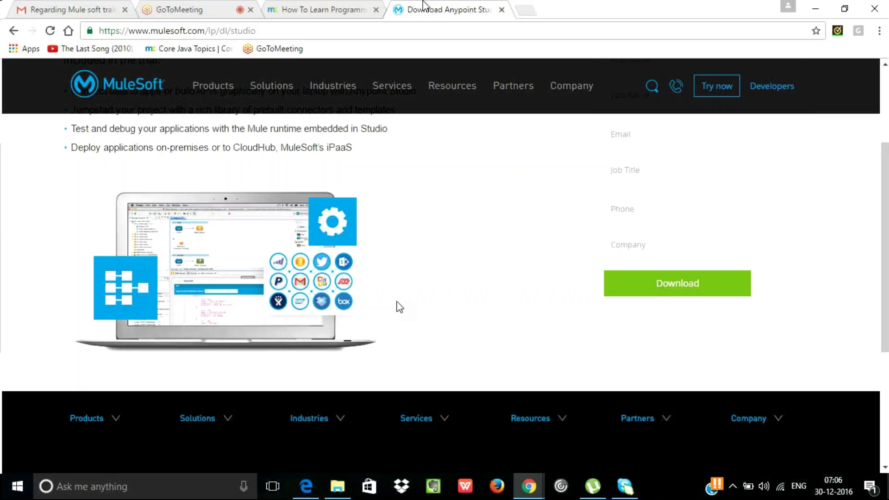
pyautogui.click(243, 407)
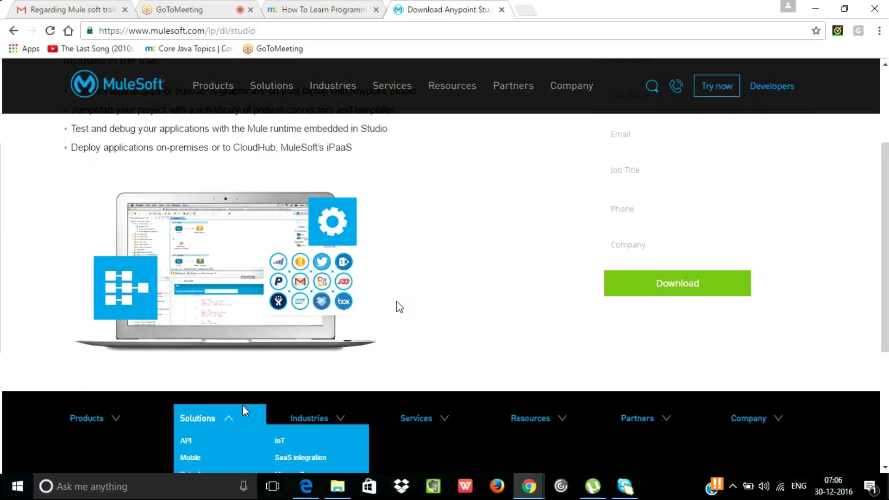
pyautogui.click(149, 482)
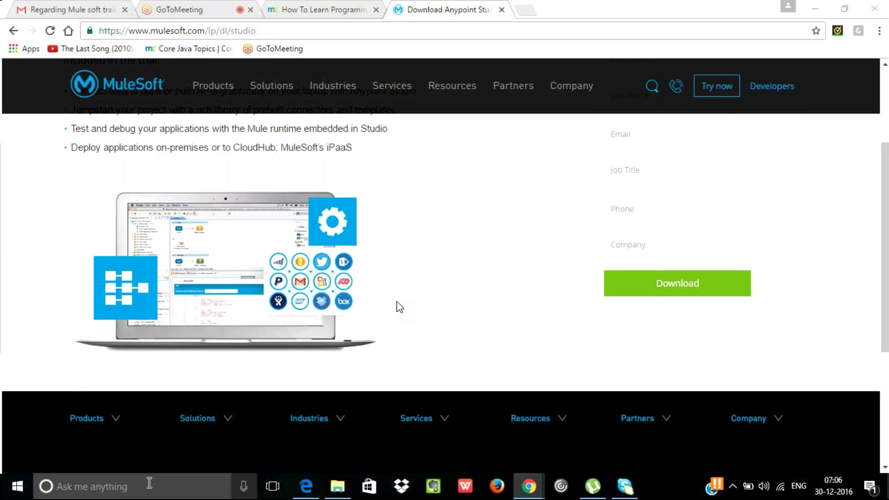
# Open Command Prompt via Run and check java -version, showing 1.8.0_71
pyautogui.write('r')
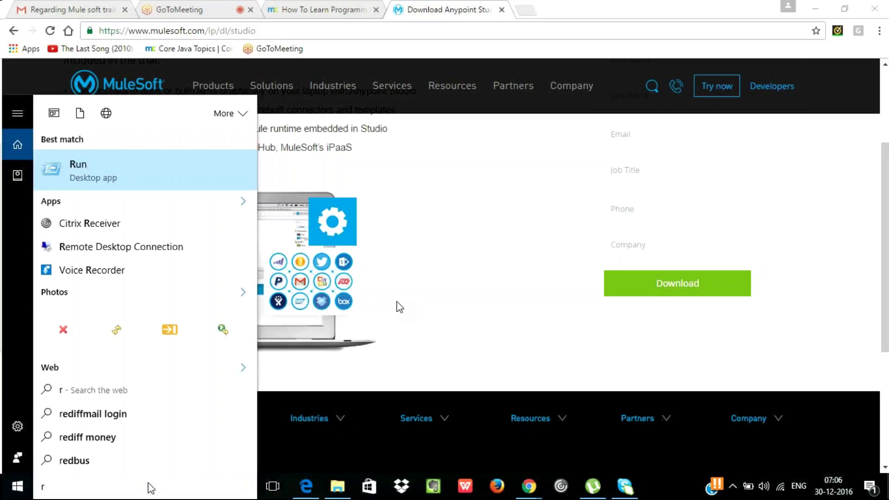
pyautogui.write('un')
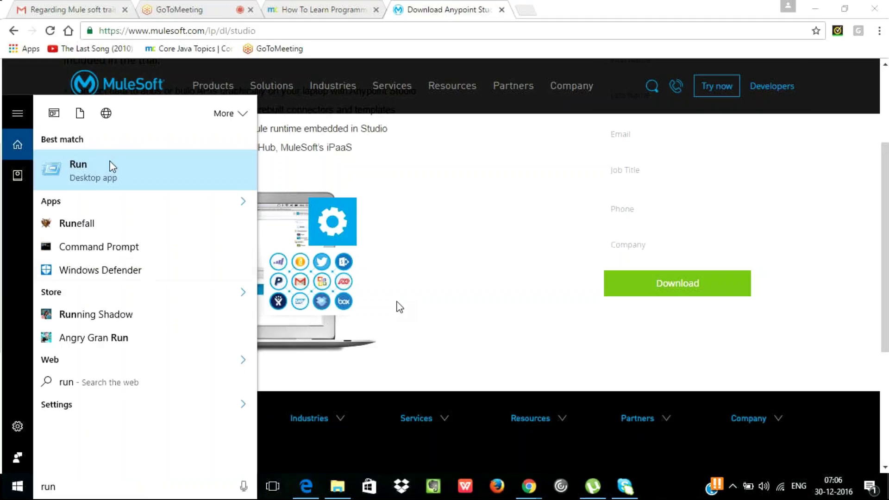
pyautogui.click(112, 167)
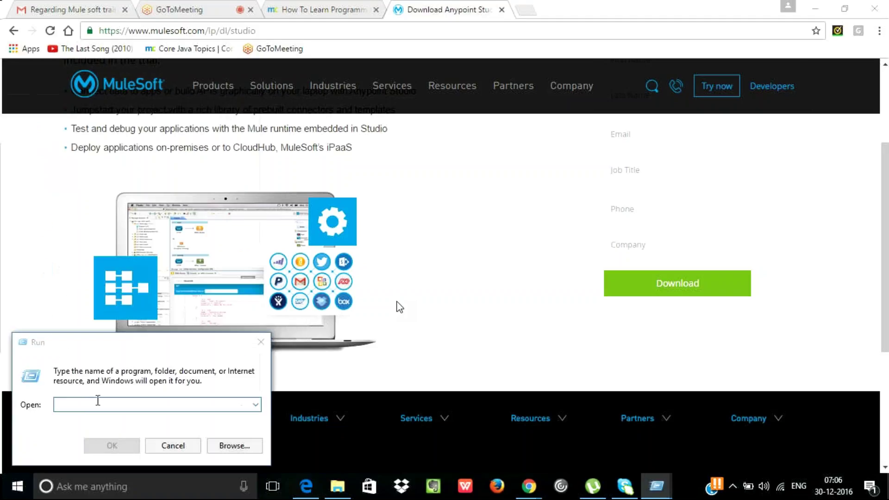
pyautogui.write('cmd')
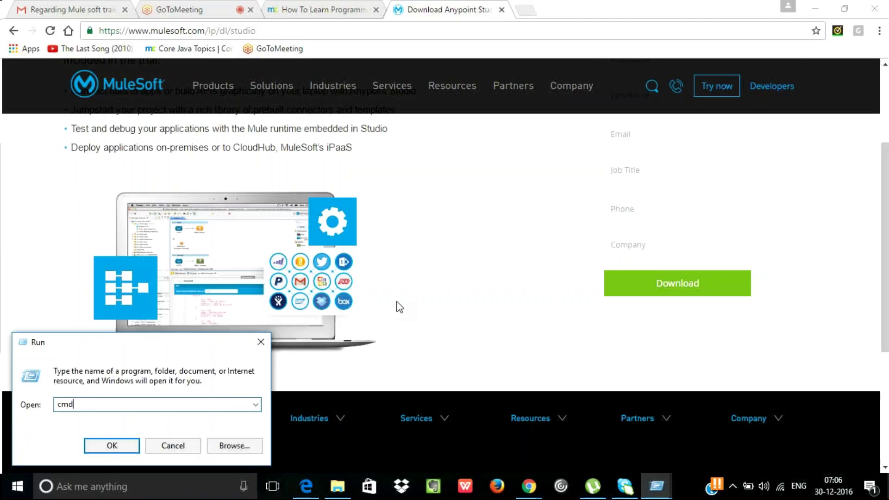
pyautogui.press('Return')
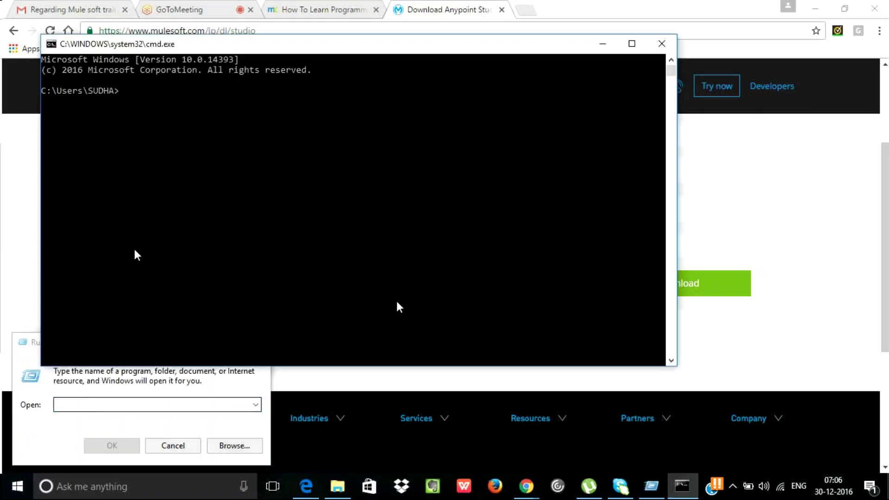
pyautogui.write('jav')
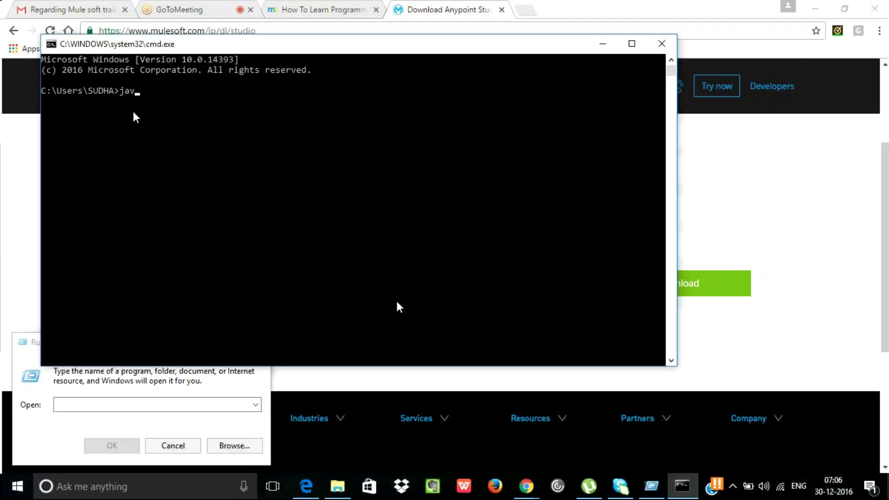
pyautogui.write('a -version')
pyautogui.press('Return')
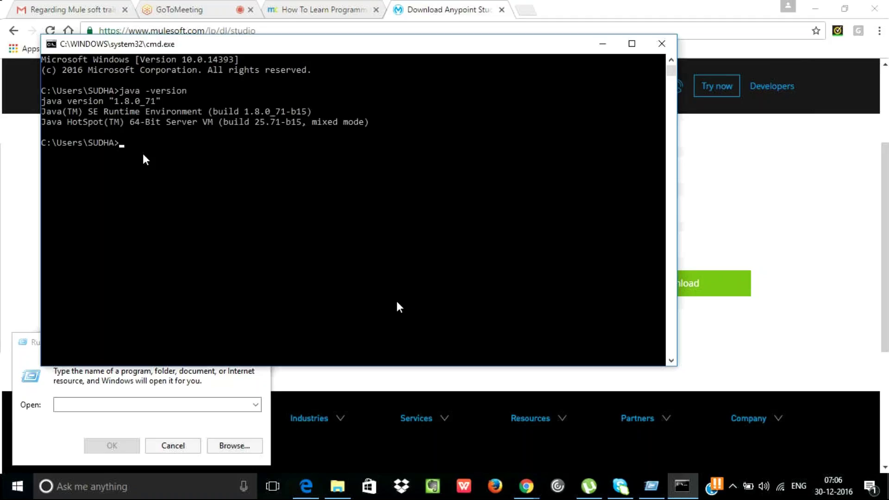
# Run javac, which isn't recognized, then java to print its usage options
pyautogui.write('javac')
pyautogui.press('Return')
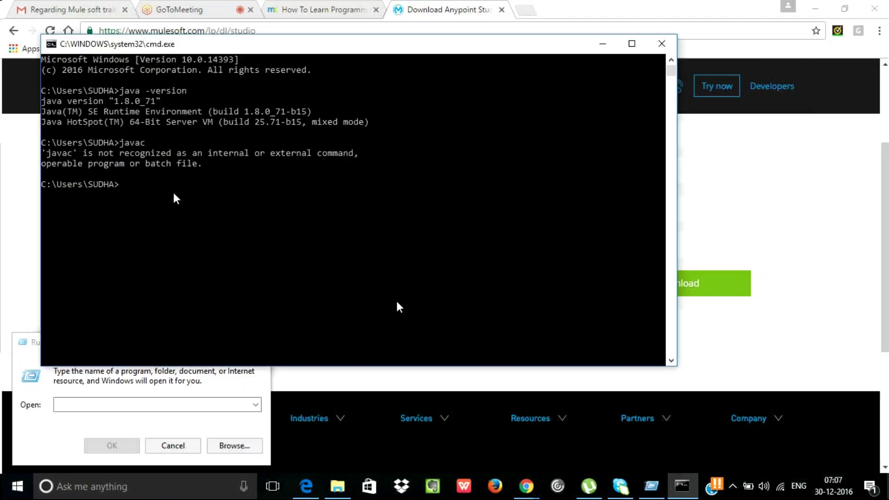
pyautogui.write('java')
pyautogui.press('Return')
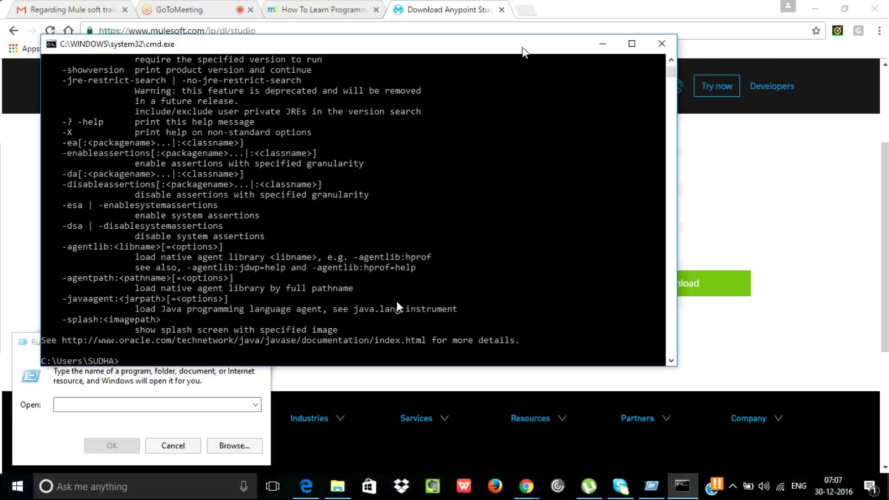
# Move and minimize the Command Prompt, and close the Run dialog
pyautogui.moveTo(522, 51); pyautogui.dragTo(538, 93)
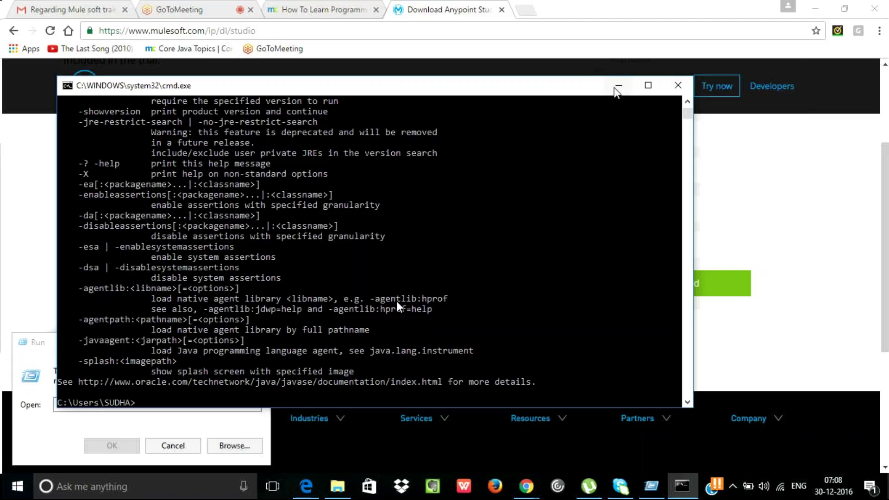
pyautogui.click(618, 89)
pyautogui.click(261, 342)
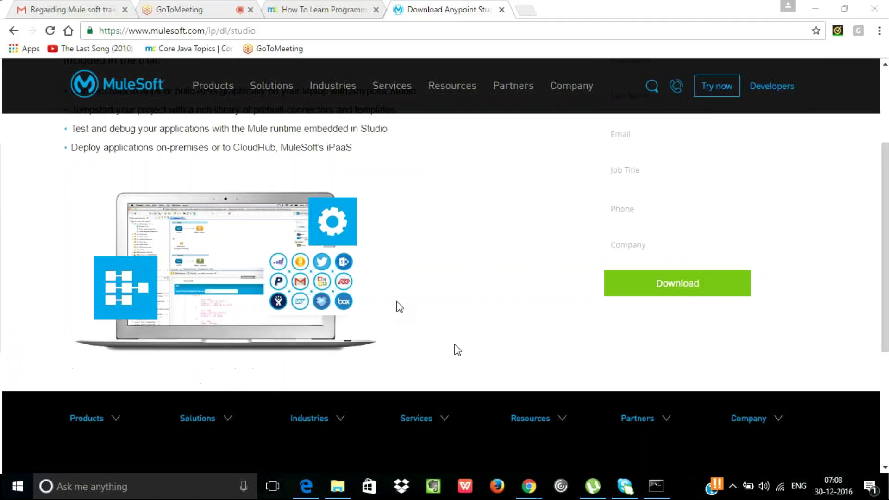
# Bring Anypoint Studio back to the front, showing the content-based-routing flow
pyautogui.moveTo(624, 417)
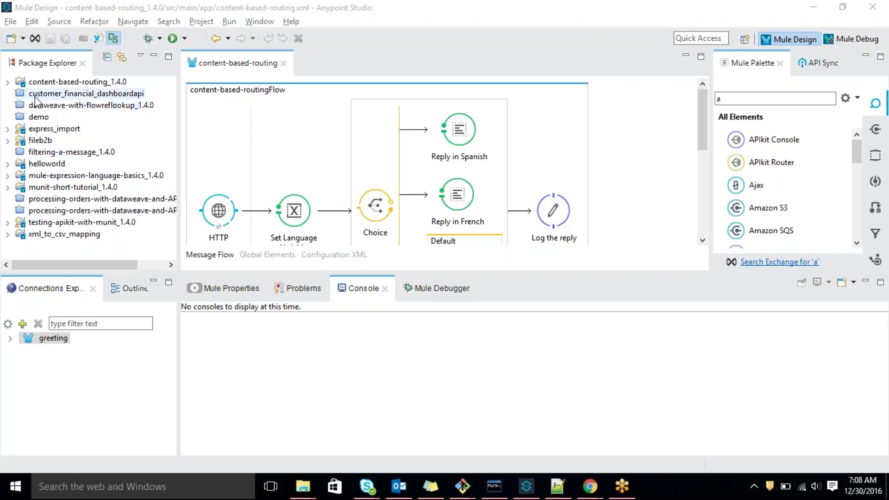
# Open the context menu of content-based-routing_1.4.0 in Package Explorer, after checking its Run As options
pyautogui.click(47, 86)
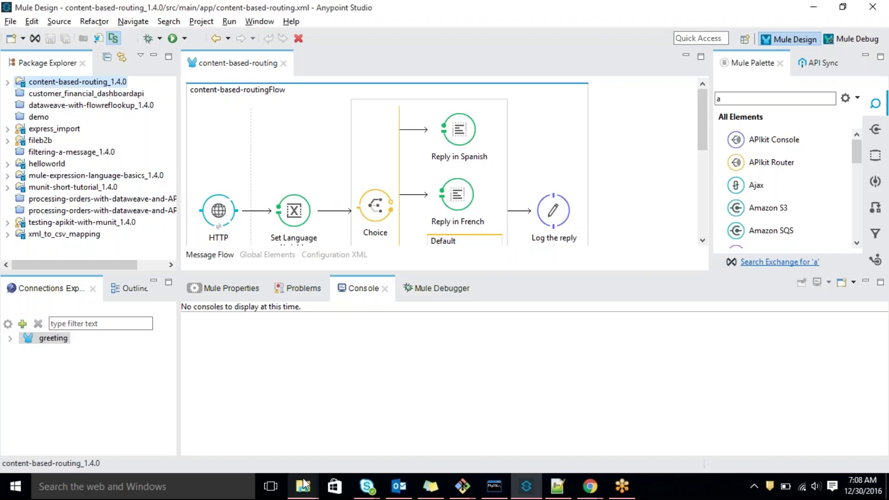
pyautogui.moveTo(303, 483)
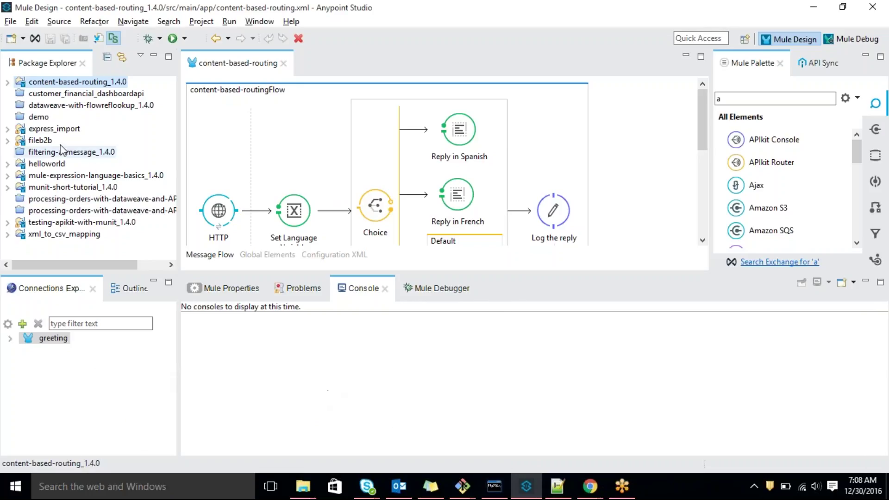
pyautogui.rightClick(70, 86)
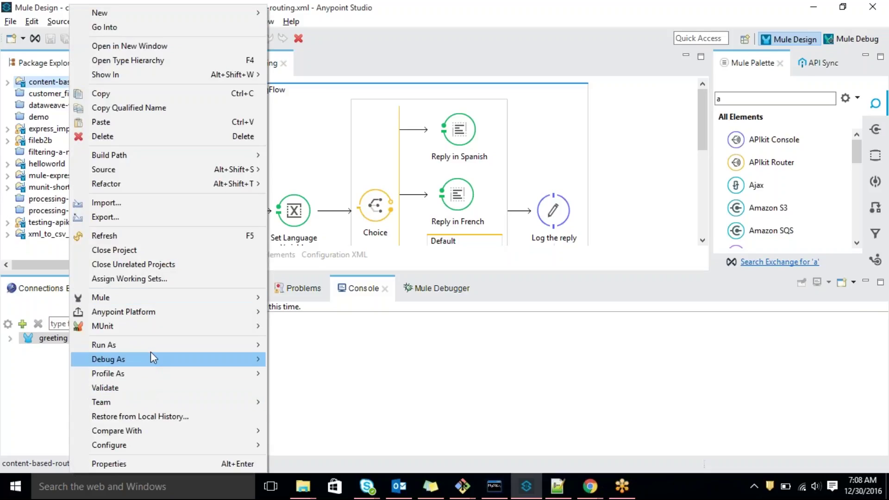
pyautogui.moveTo(222, 346)
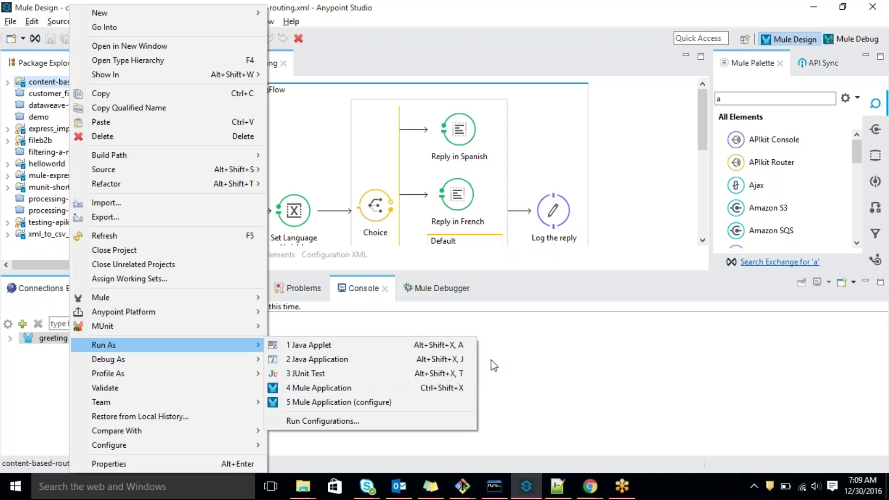
pyautogui.click(539, 350)
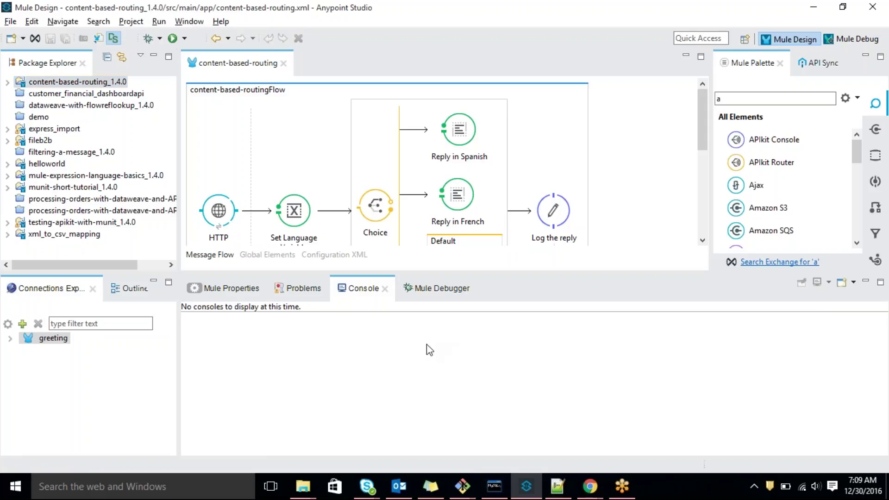
pyautogui.rightClick(58, 86)
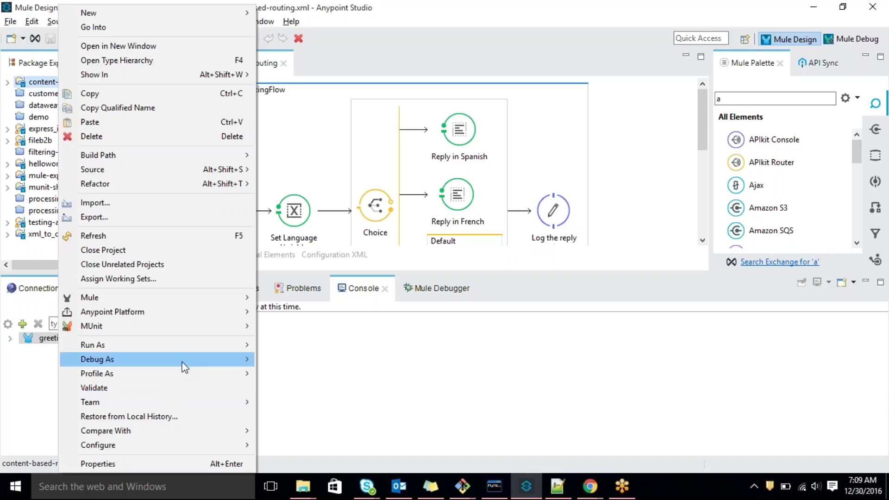
pyautogui.click(623, 365)
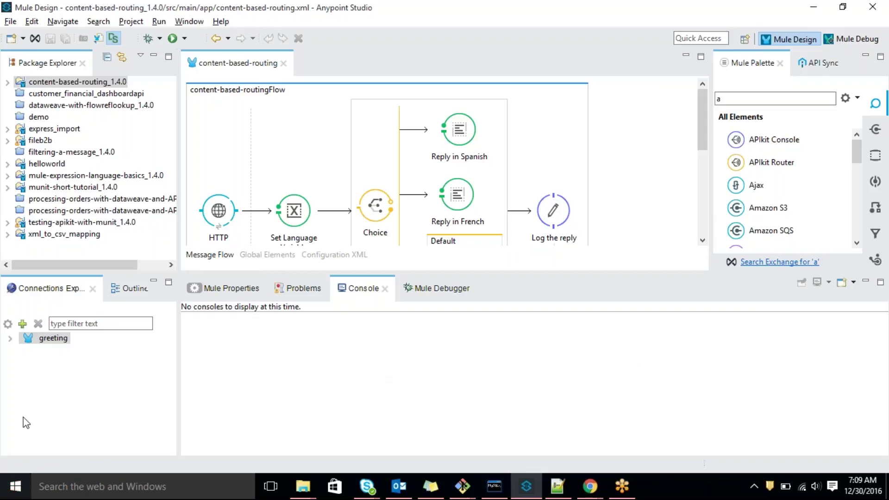
pyautogui.rightClick(90, 82)
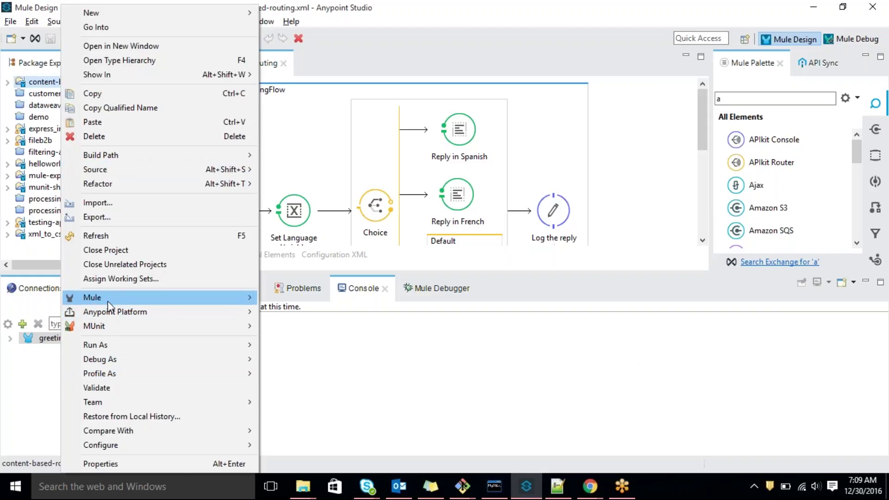
# Preview the Anypoint Studio Project to Mule Deployable Archive export and its zip file name, then cancel
pyautogui.click(130, 216)
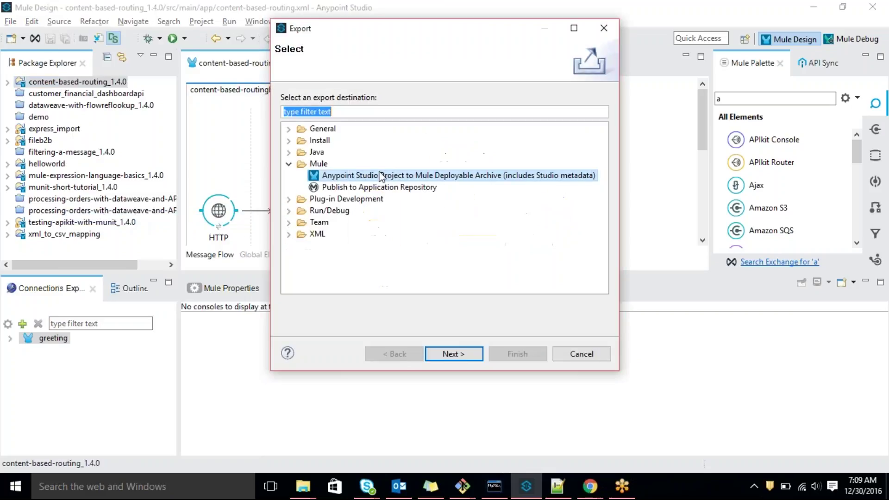
pyautogui.click(288, 164)
pyautogui.click(288, 165)
pyautogui.click(318, 176)
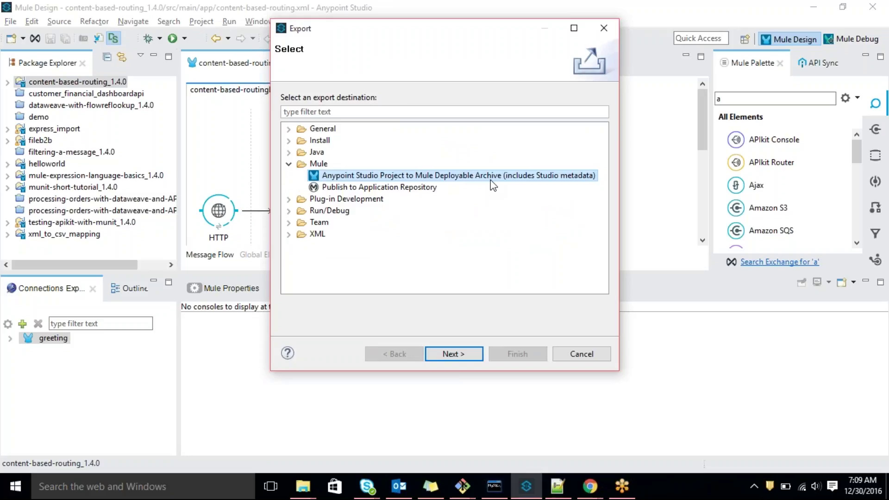
pyautogui.click(453, 354)
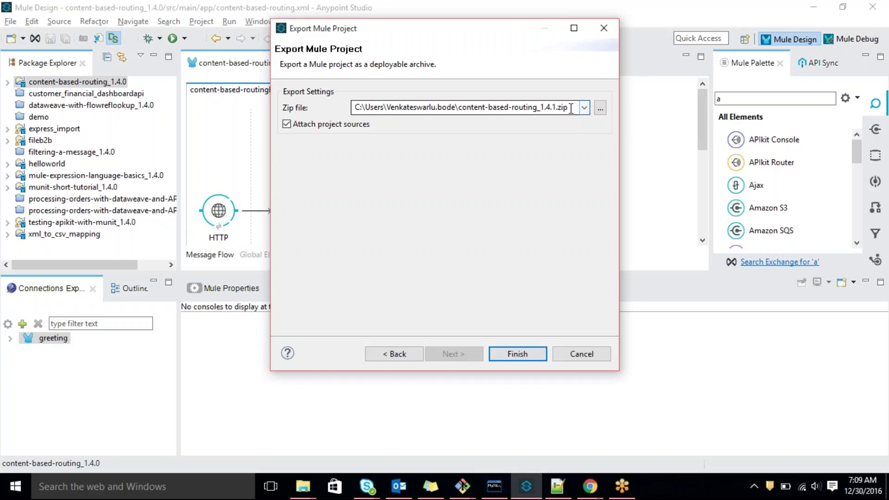
pyautogui.doubleClick(517, 111)
pyautogui.click(517, 111)
pyautogui.moveTo(458, 110); pyautogui.dragTo(572, 97)
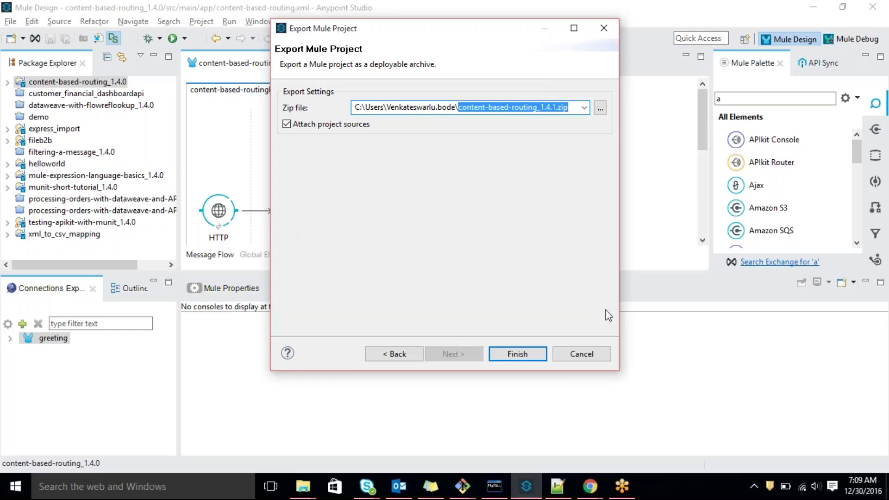
pyautogui.click(575, 355)
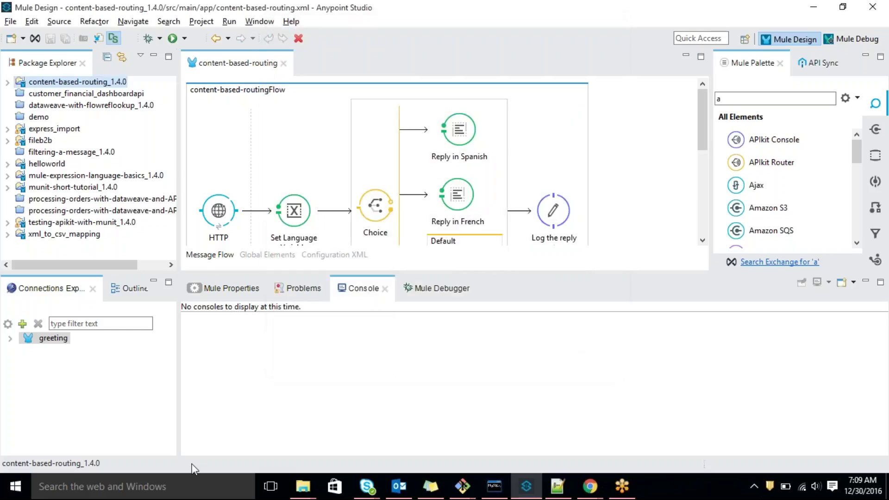
# Select the 15 KB content-based-routing_1.4.0 zip in the home folder in File Explorer
pyautogui.moveTo(303, 486)
pyautogui.click(162, 430)
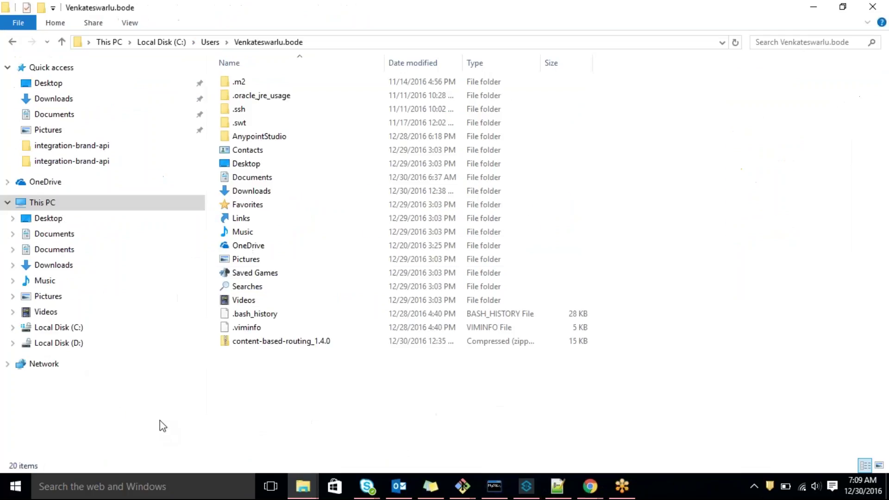
pyautogui.click(319, 345)
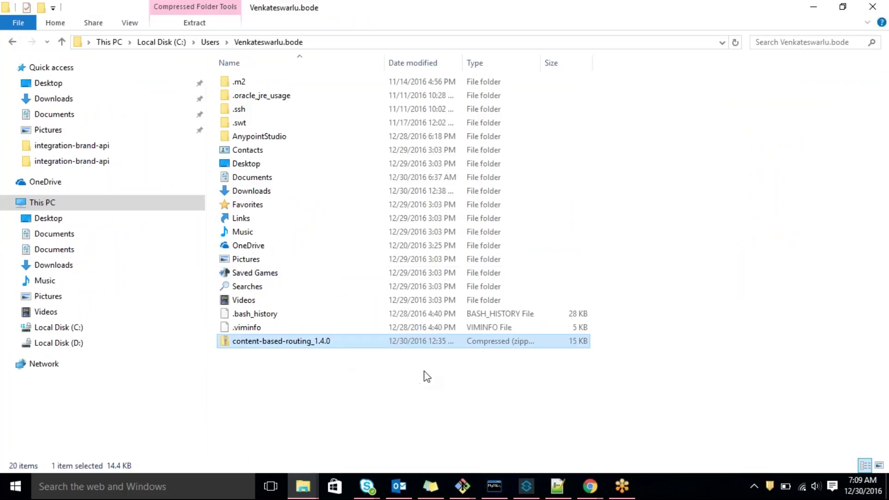
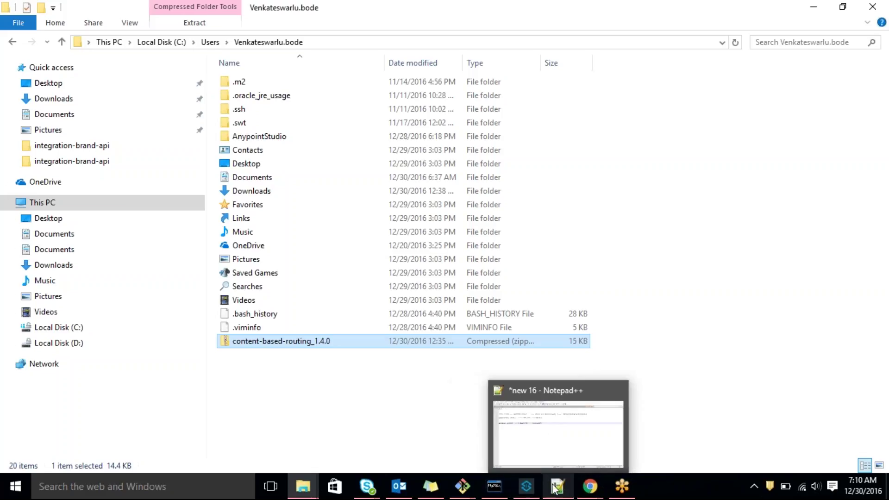
# In File Explorer, go to D:\Softwares and open the mmc-distribution-mule-console-bundle-3.7.0 folder
pyautogui.moveTo(530, 486)
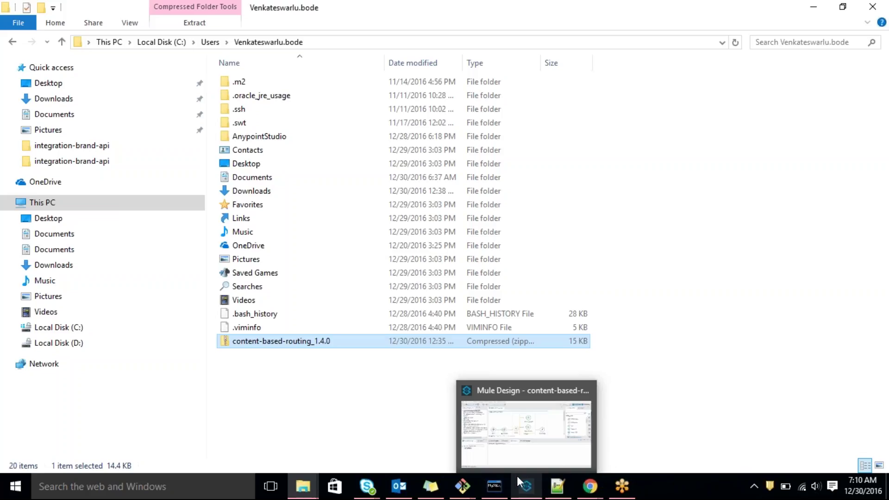
pyautogui.moveTo(504, 468)
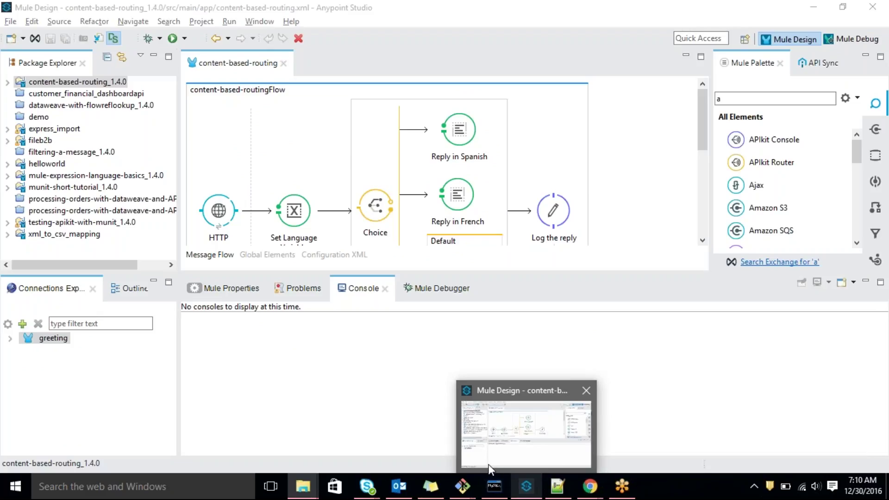
pyautogui.click(303, 486)
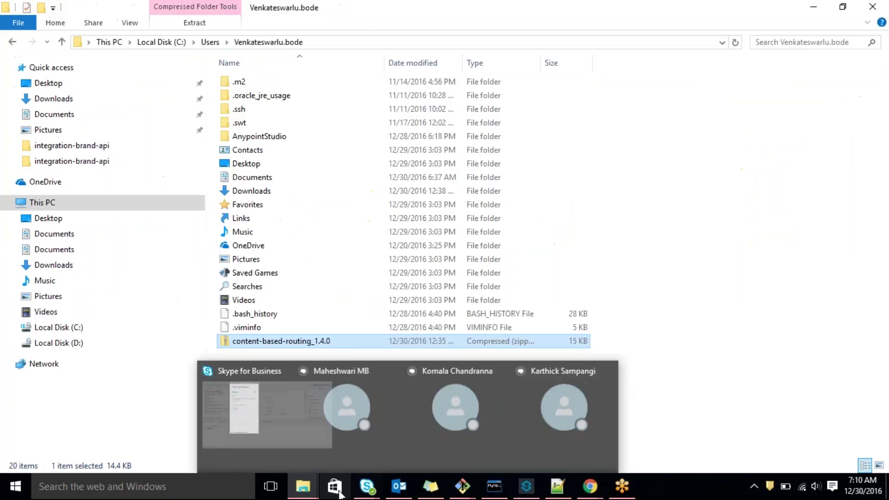
pyautogui.moveTo(302, 491)
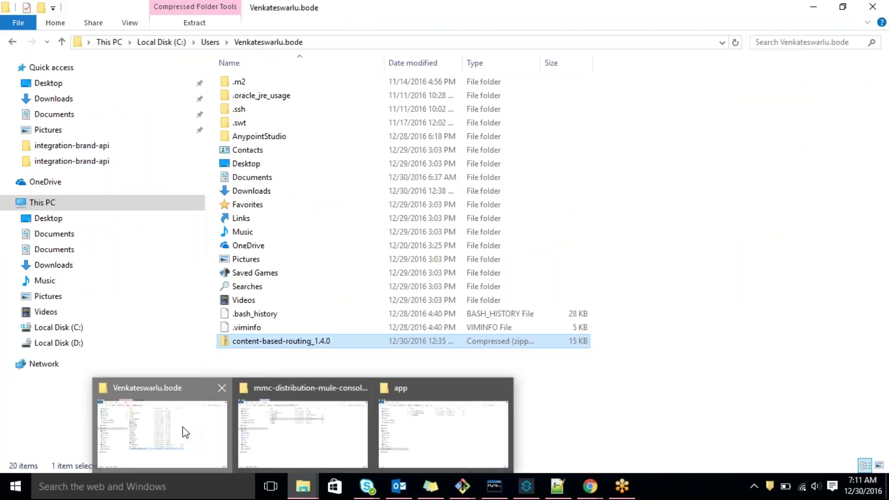
pyautogui.click(78, 345)
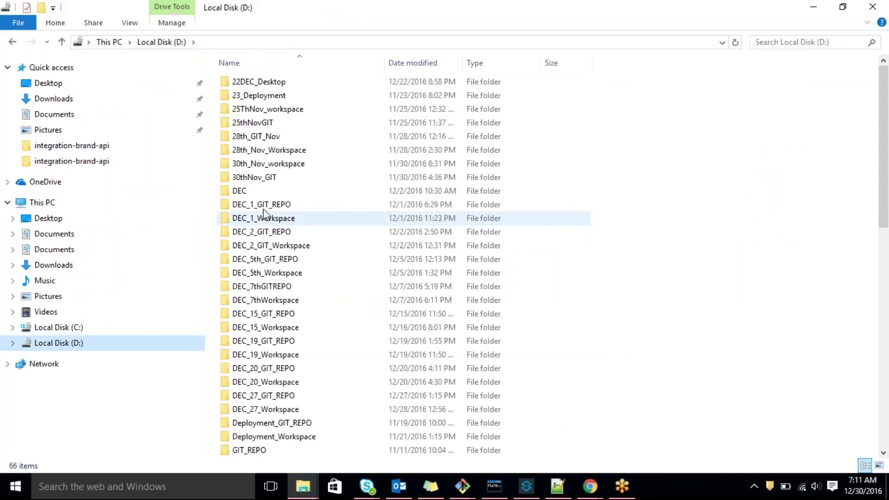
pyautogui.click(277, 149)
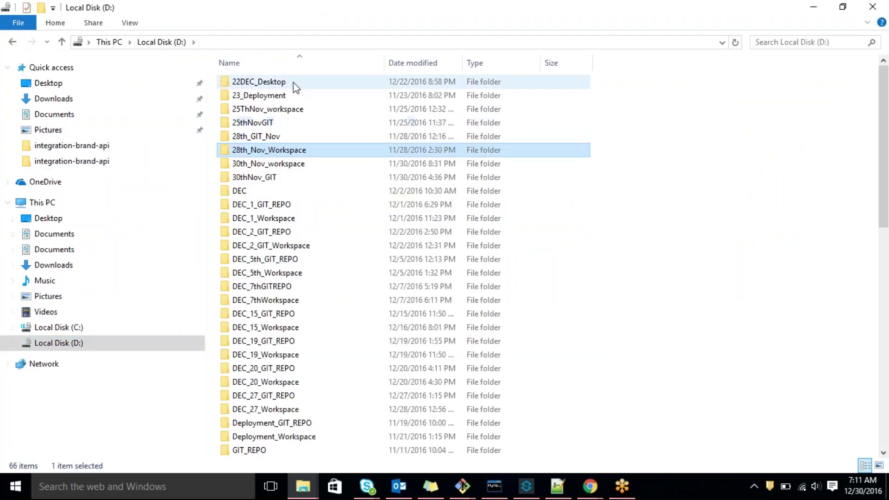
pyautogui.press('s')
pyautogui.press('Return')
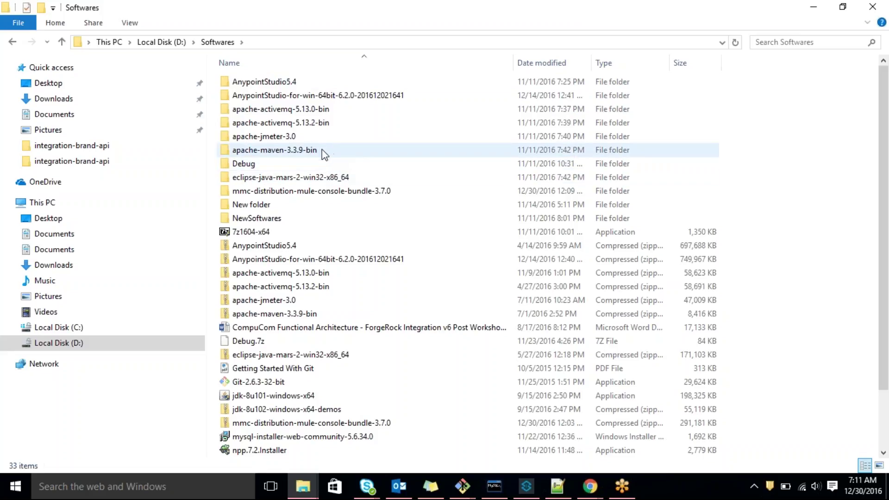
pyautogui.click(329, 190)
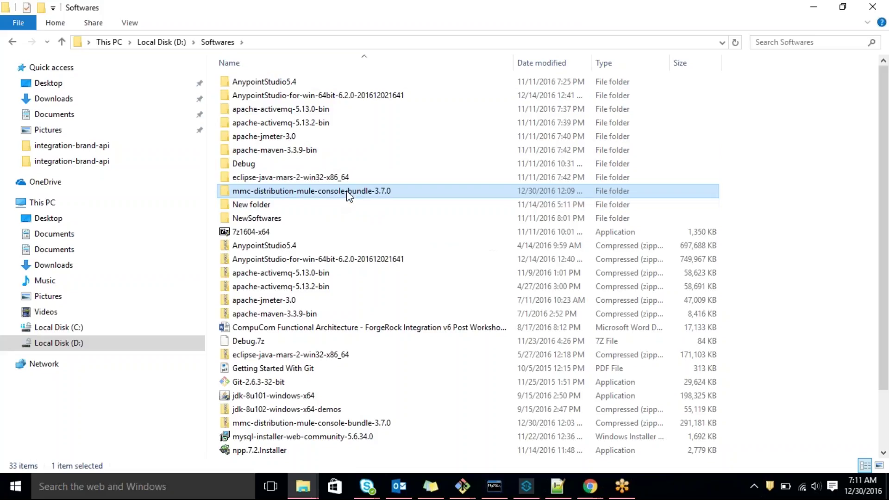
pyautogui.doubleClick(371, 194)
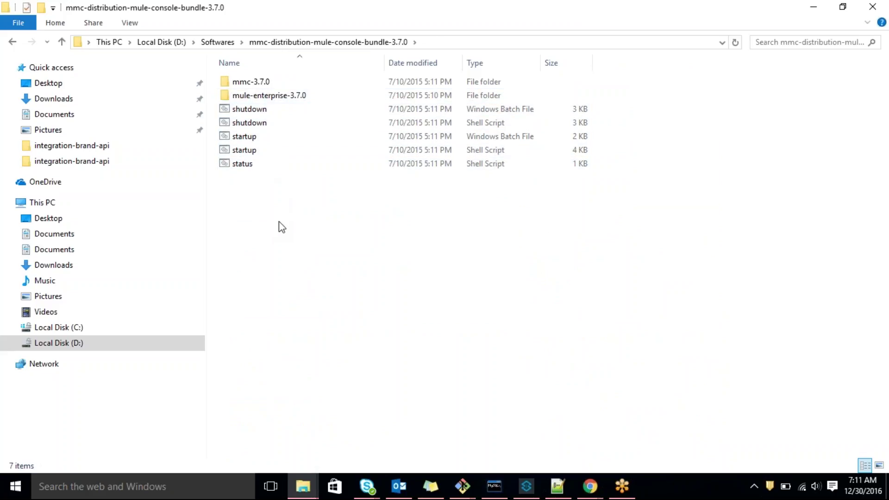
# In a new Chrome tab, search for 'mule management console download'
pyautogui.moveTo(587, 486)
pyautogui.click(606, 407)
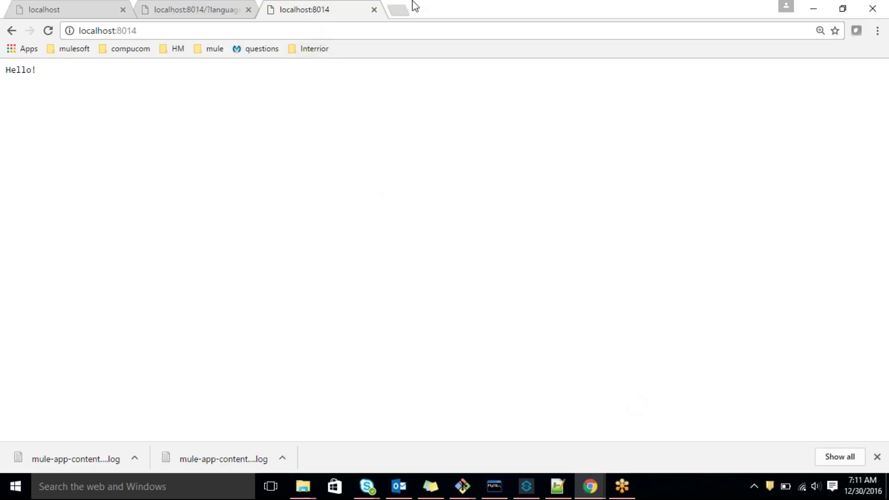
pyautogui.click(400, 10)
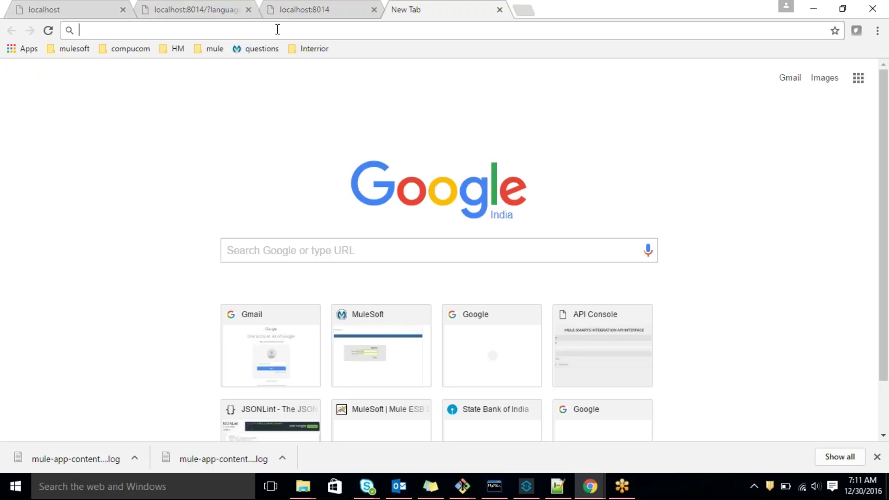
pyautogui.write('mm')
pyautogui.press('BackSpace')
pyautogui.press('BackSpace')
pyautogui.press('BackSpace')
pyautogui.write('m')
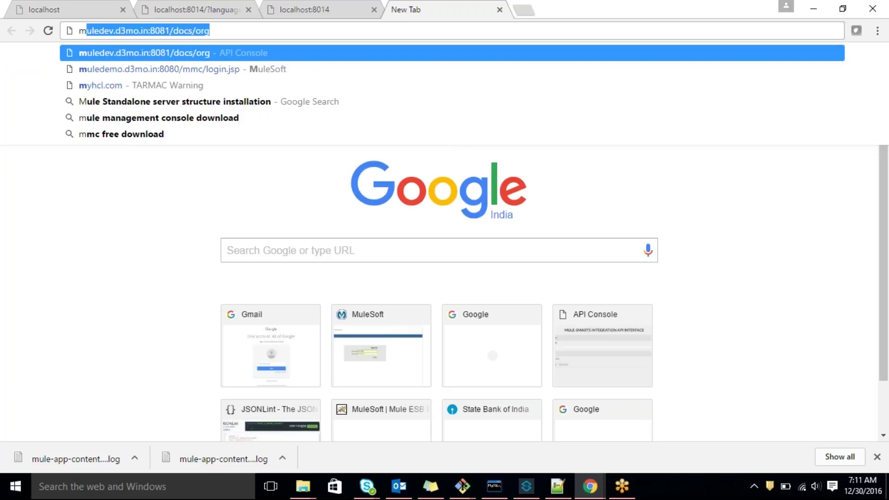
pyautogui.write('ulemanage')
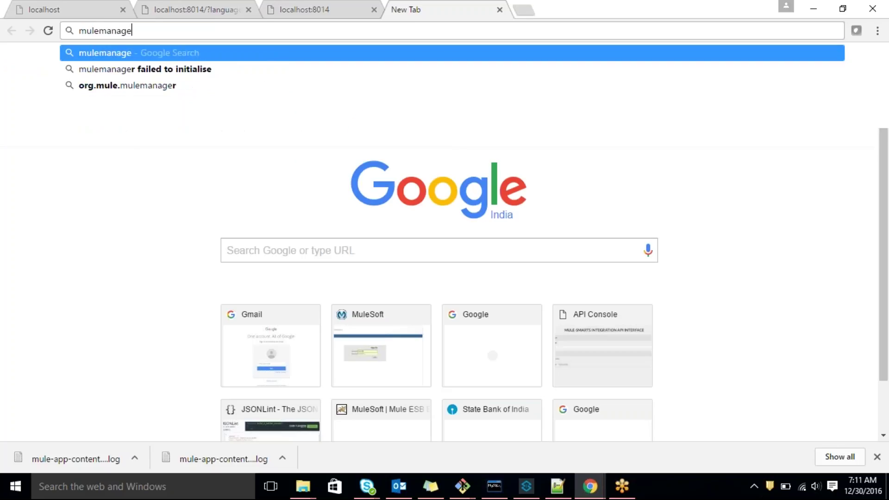
pyautogui.write('ment con')
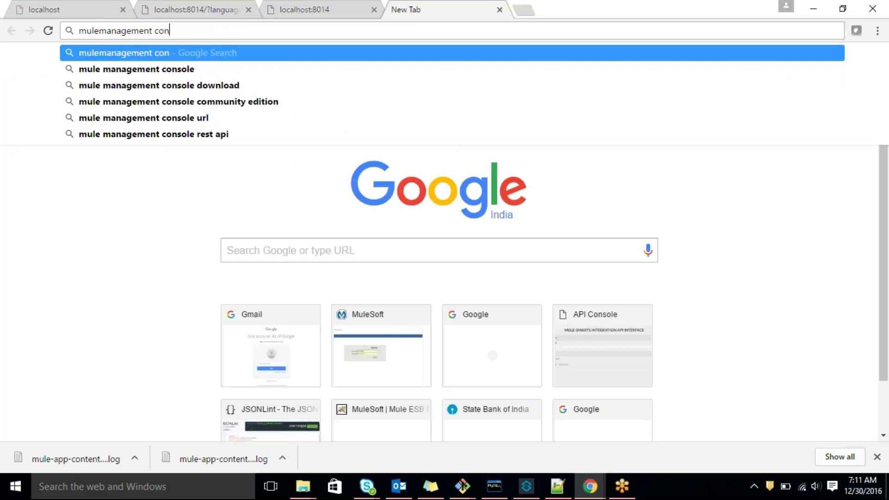
pyautogui.click(218, 85)
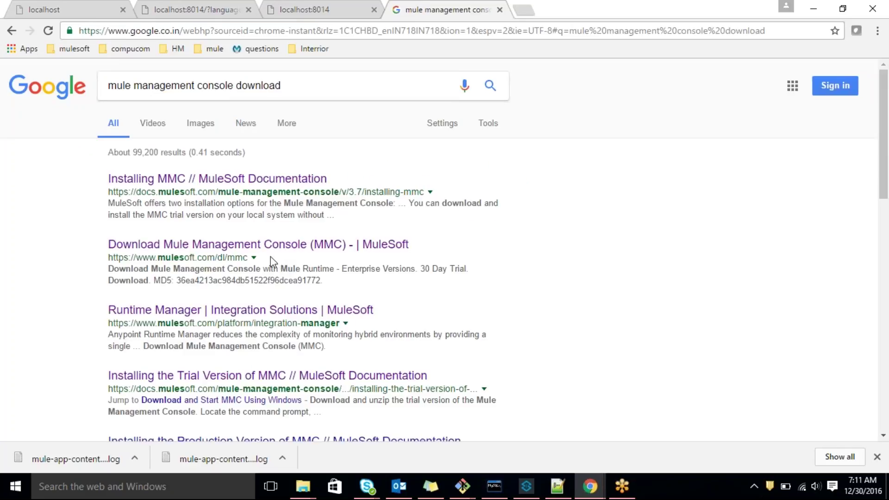
# Open the MMC download and Runtime Manager results in new tabs, view the MMC page, then return to Anypoint Studio
pyautogui.middleClick(244, 247)
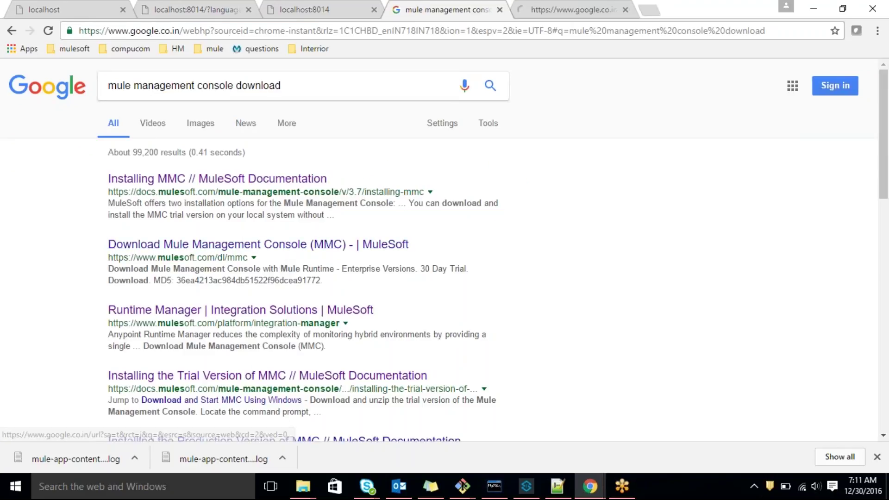
pyautogui.middleClick(280, 311)
pyautogui.click(543, 9)
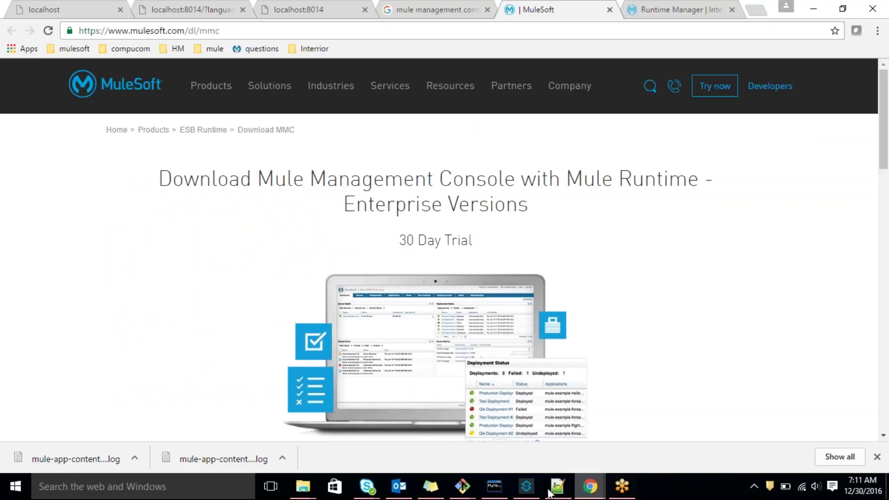
pyautogui.click(526, 486)
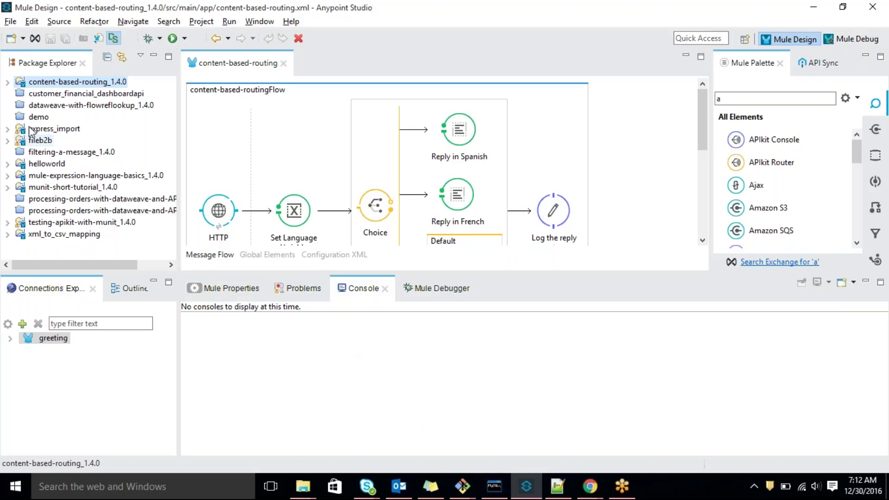
pyautogui.rightClick(80, 83)
pyautogui.moveTo(190, 351)
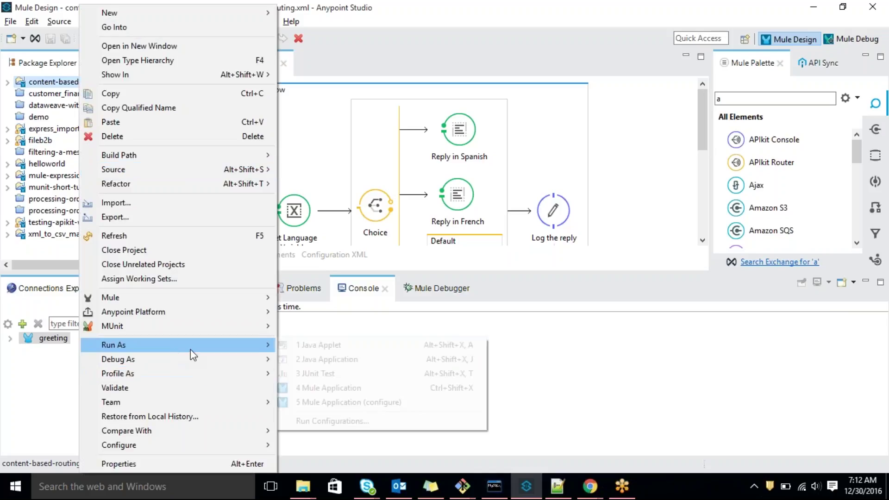
pyautogui.click(343, 389)
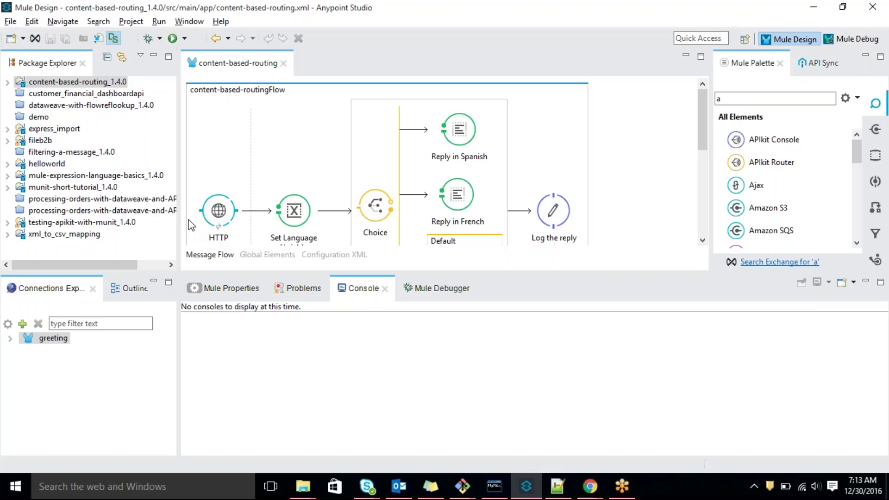
pyautogui.click(99, 83)
pyautogui.rightClick(98, 83)
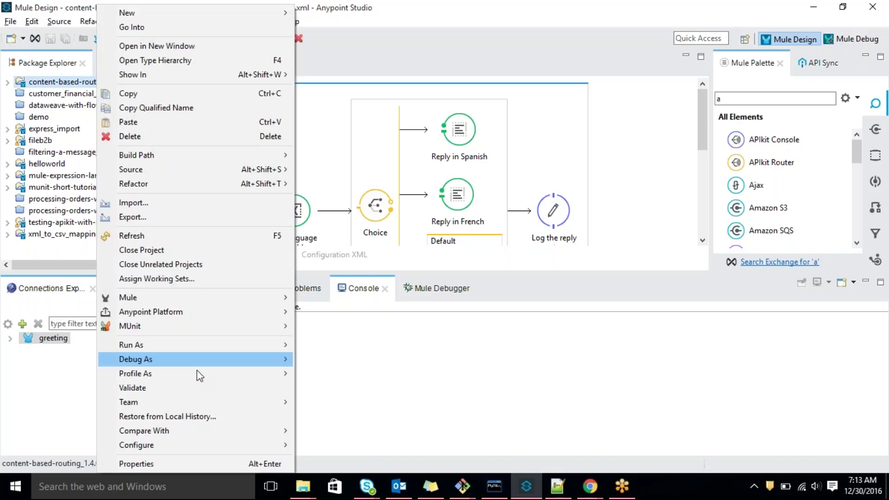
pyautogui.moveTo(235, 350)
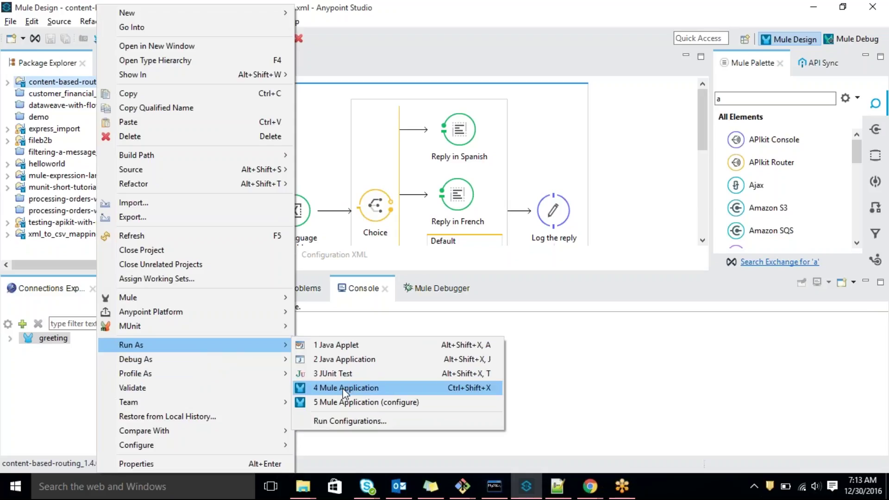
pyautogui.click(630, 354)
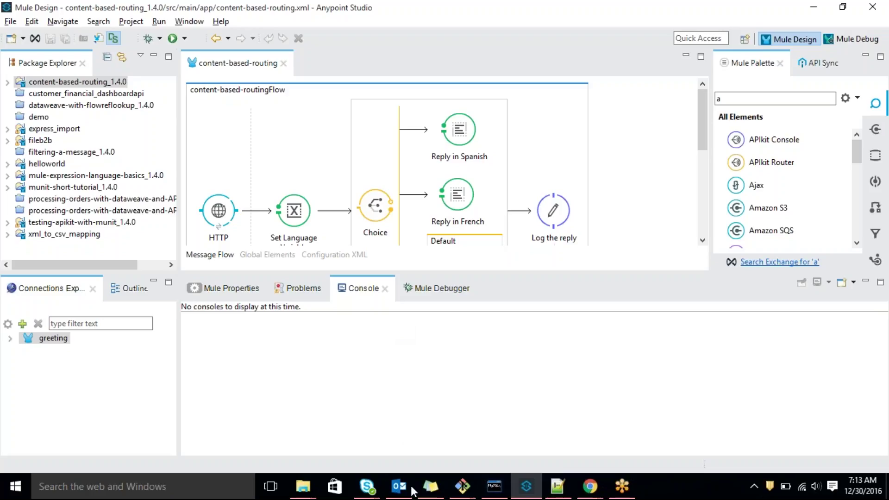
# Back in the bundle folder, run the startup shell script
pyautogui.moveTo(303, 486)
pyautogui.click(187, 443)
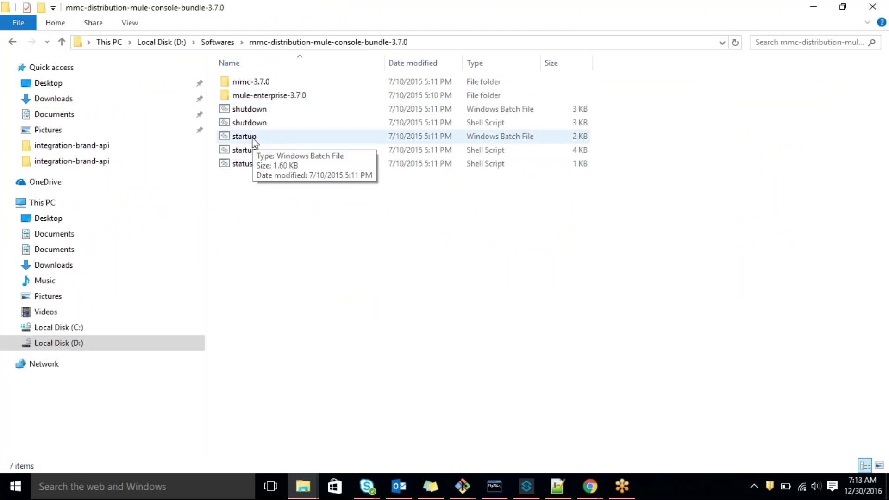
pyautogui.click(525, 485)
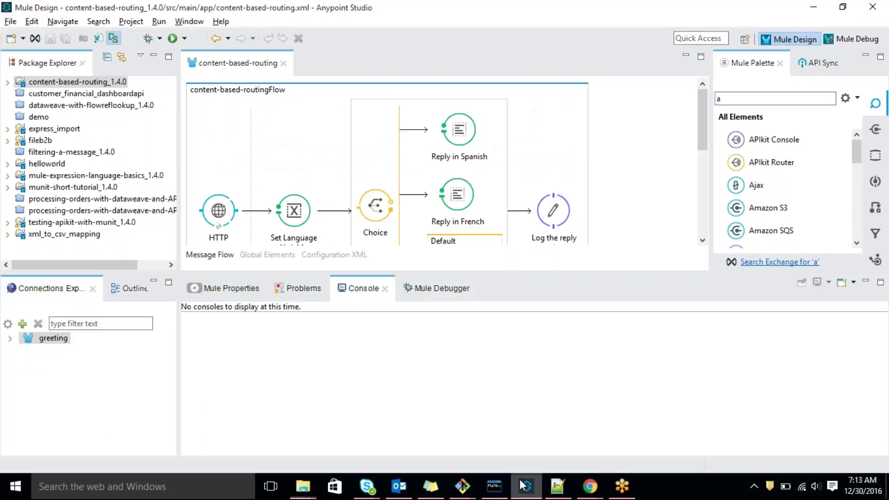
pyautogui.moveTo(303, 486)
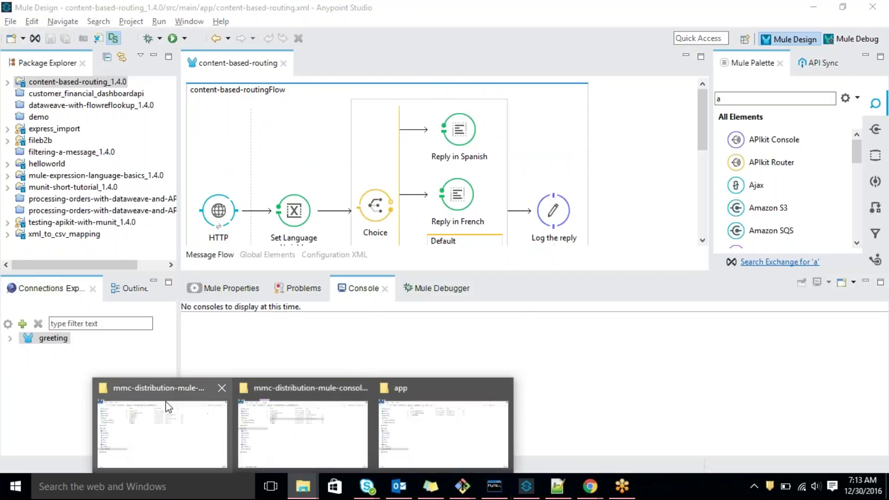
pyautogui.click(162, 433)
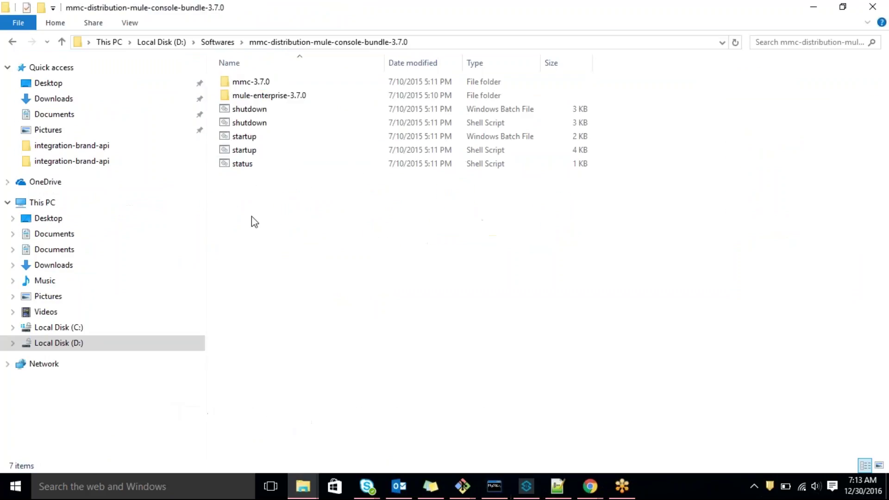
pyautogui.click(246, 137)
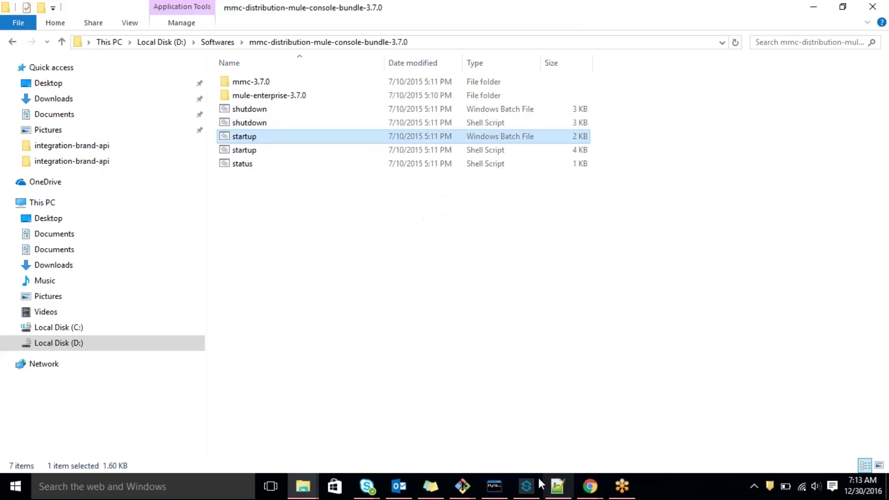
pyautogui.click(498, 487)
pyautogui.click(498, 488)
pyautogui.click(410, 274)
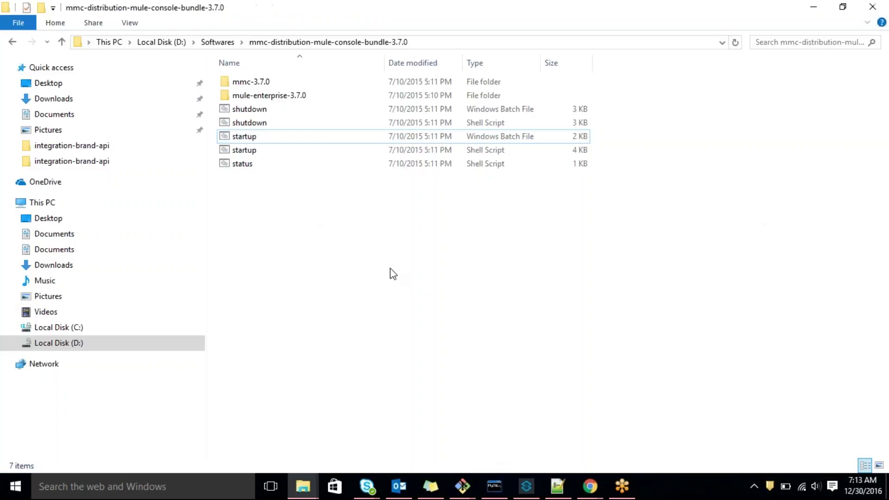
pyautogui.doubleClick(244, 149)
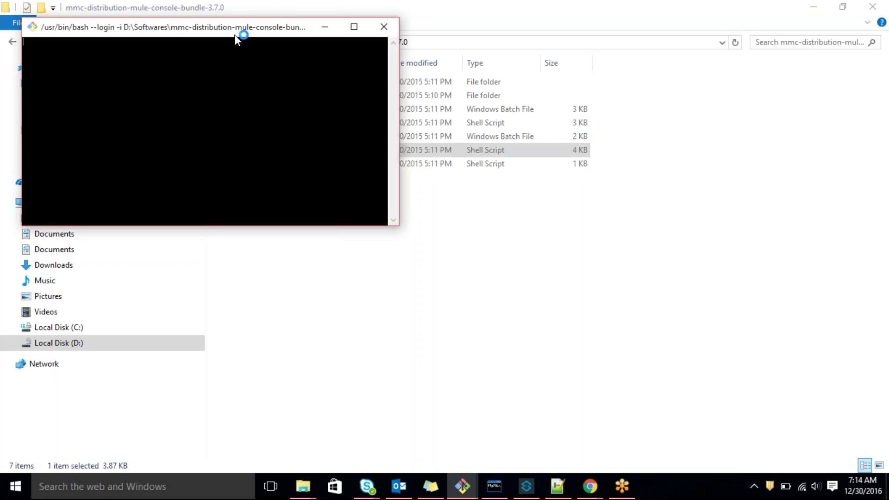
# Move the bash Mule-port prompt aside and close it without answering
pyautogui.moveTo(242, 29); pyautogui.dragTo(482, 66)
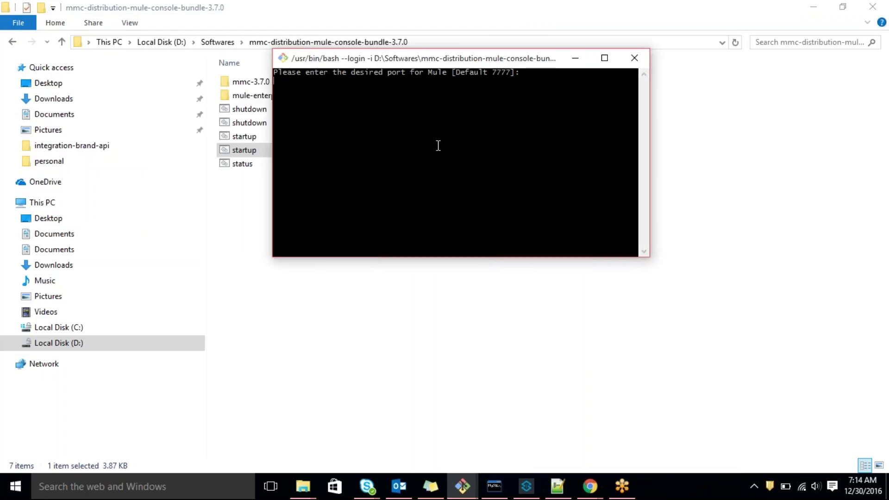
pyautogui.click(635, 58)
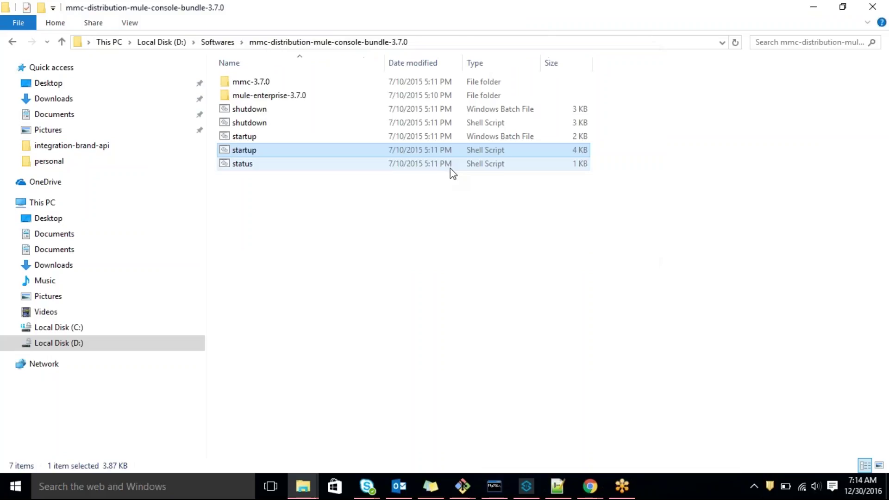
pyautogui.click(251, 140)
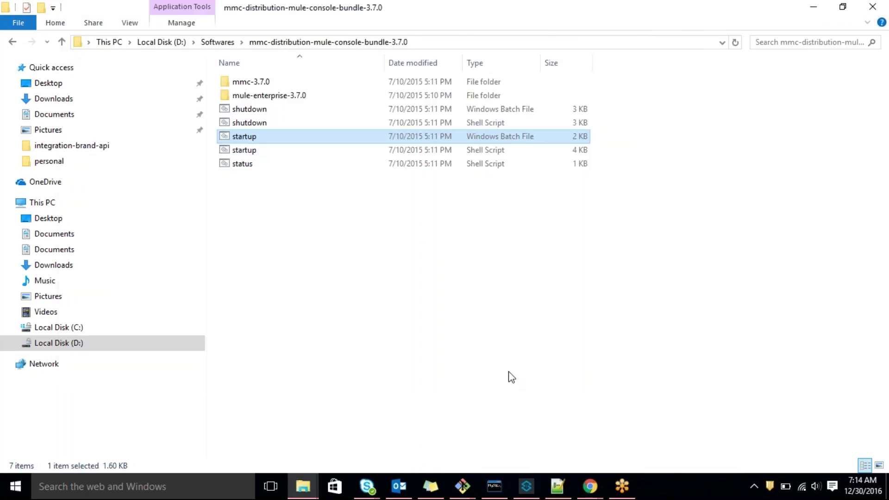
pyautogui.click(528, 386)
# Run shutdown.bat with option 1 to stop Mule and MMC, then close both console windows
pyautogui.click(494, 485)
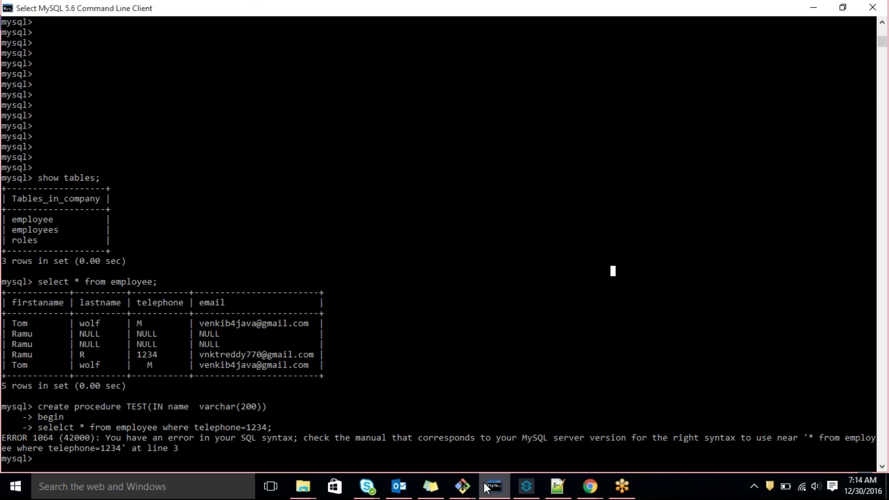
pyautogui.hotkey('alt', 'Tab')
pyautogui.doubleClick(254, 111)
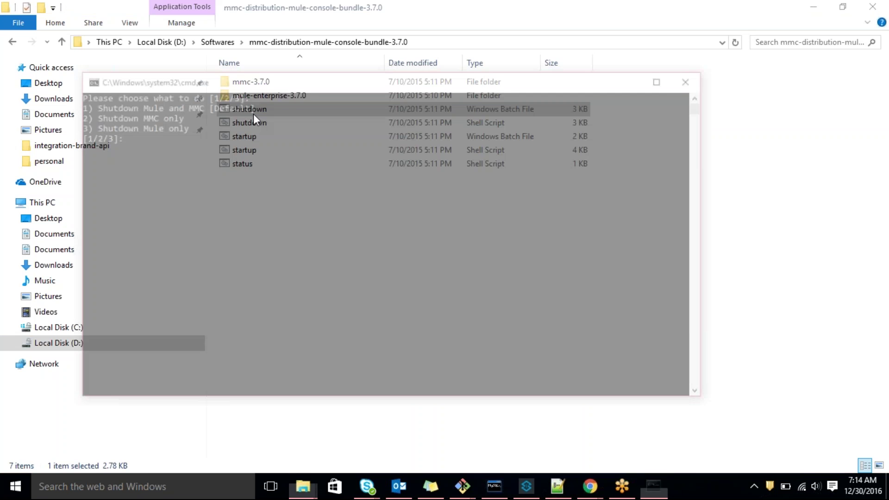
pyautogui.write('1')
pyautogui.press('Return')
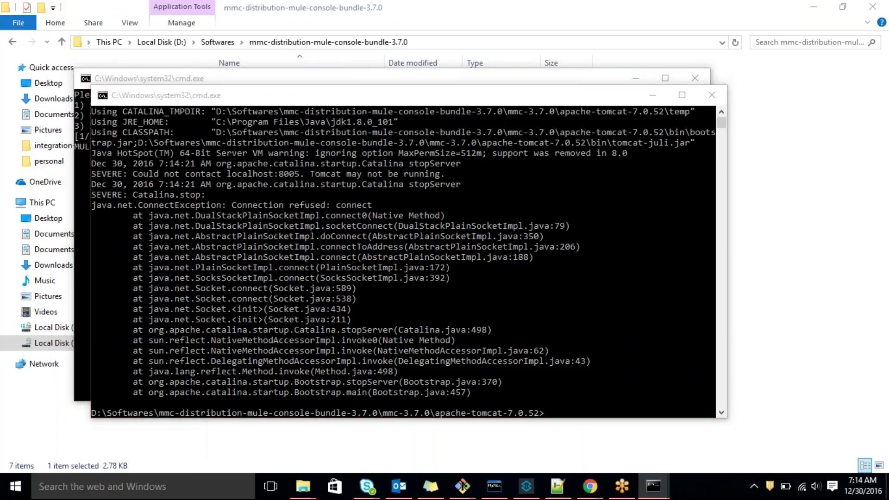
pyautogui.click(490, 279)
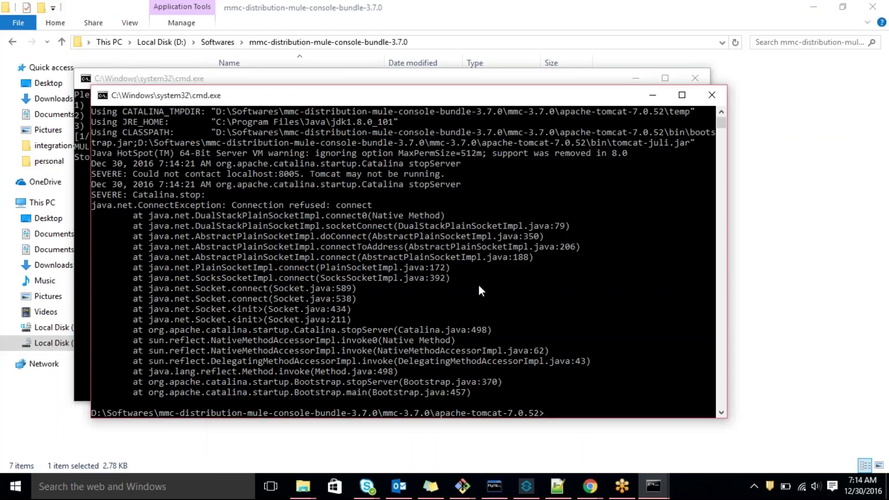
pyautogui.click(712, 96)
pyautogui.click(697, 82)
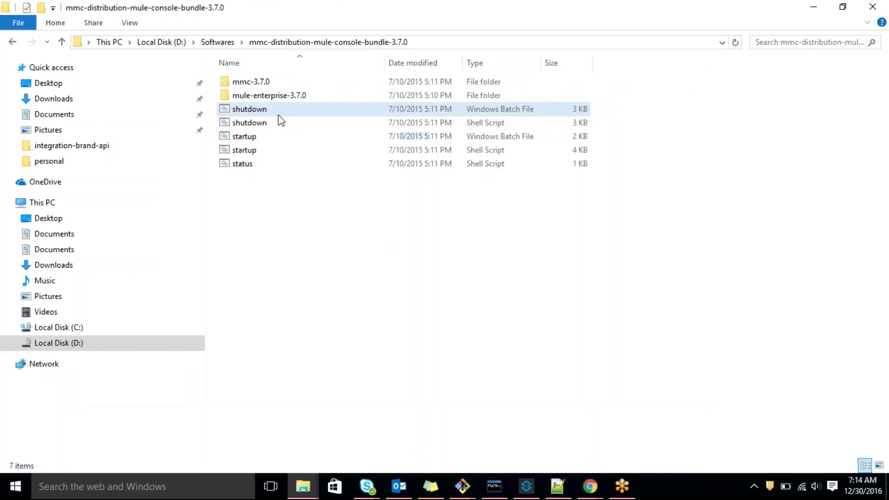
pyautogui.click(245, 137)
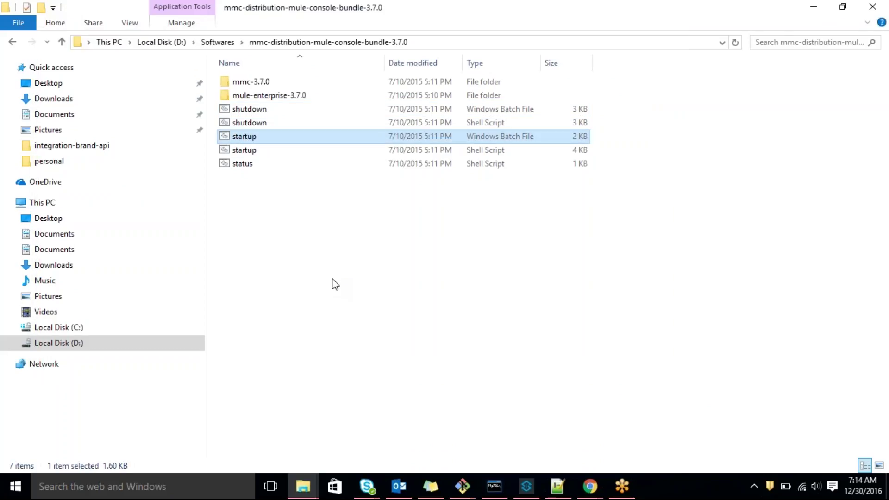
pyautogui.click(621, 487)
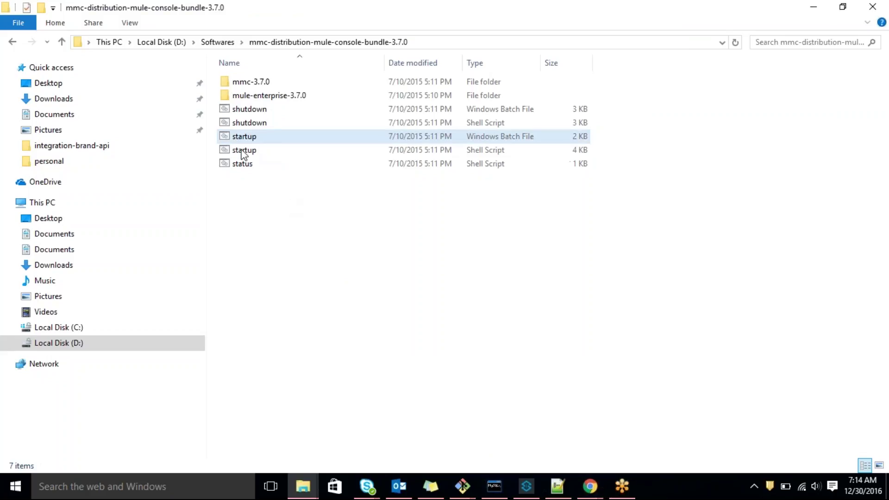
pyautogui.doubleClick(273, 95)
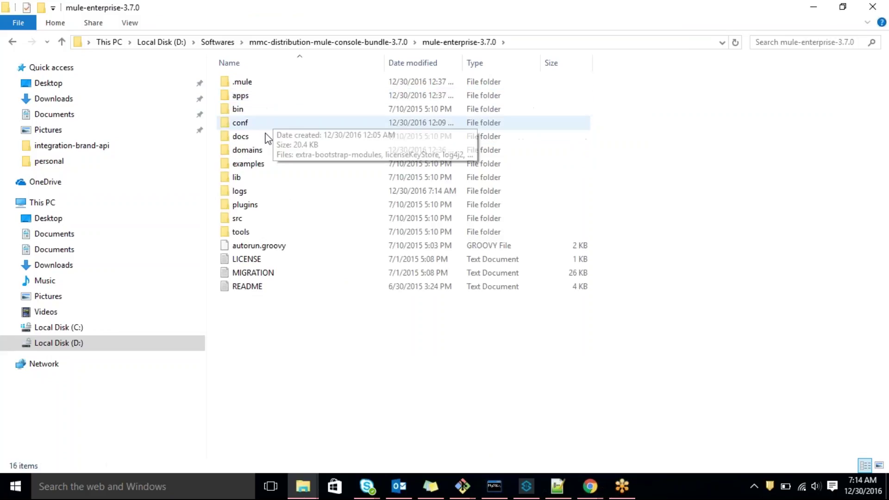
pyautogui.doubleClick(247, 110)
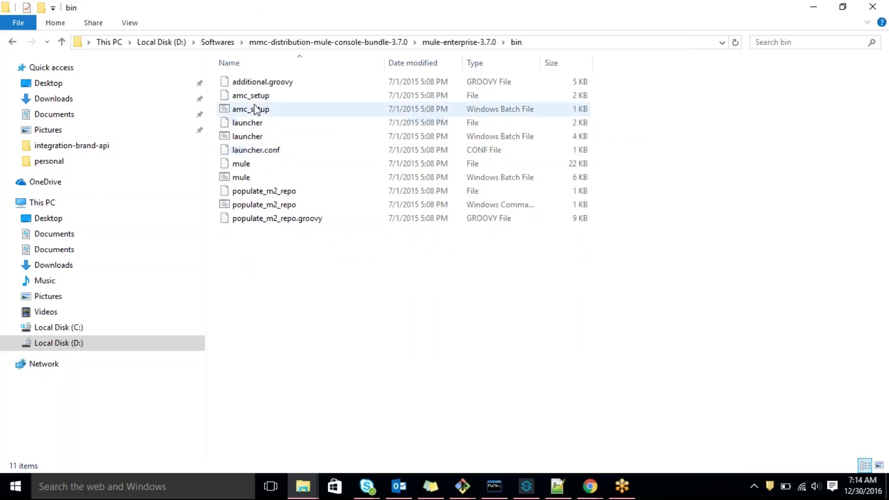
pyautogui.click(12, 42)
pyautogui.click(15, 44)
pyautogui.click(282, 205)
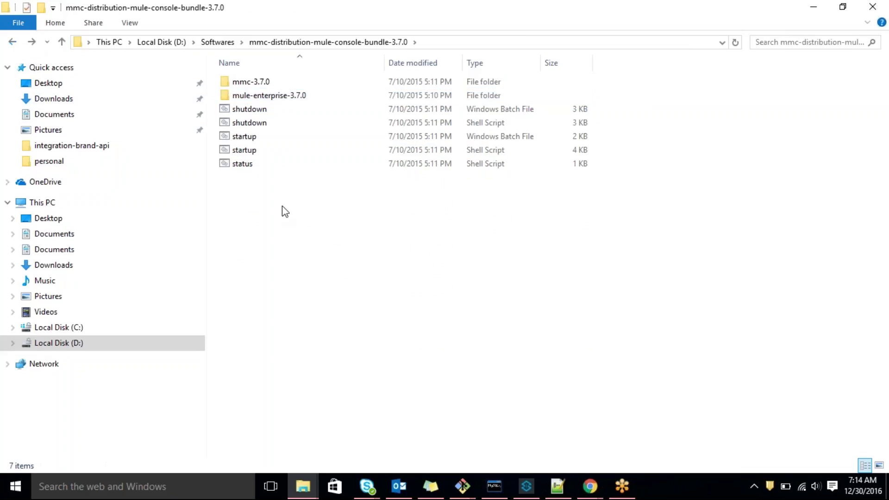
pyautogui.click(245, 151)
pyautogui.doubleClick(244, 153)
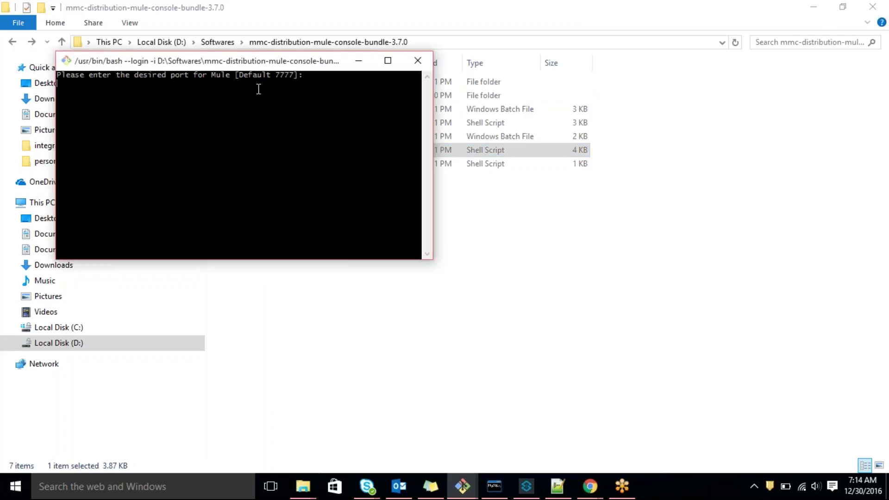
pyautogui.click(415, 60)
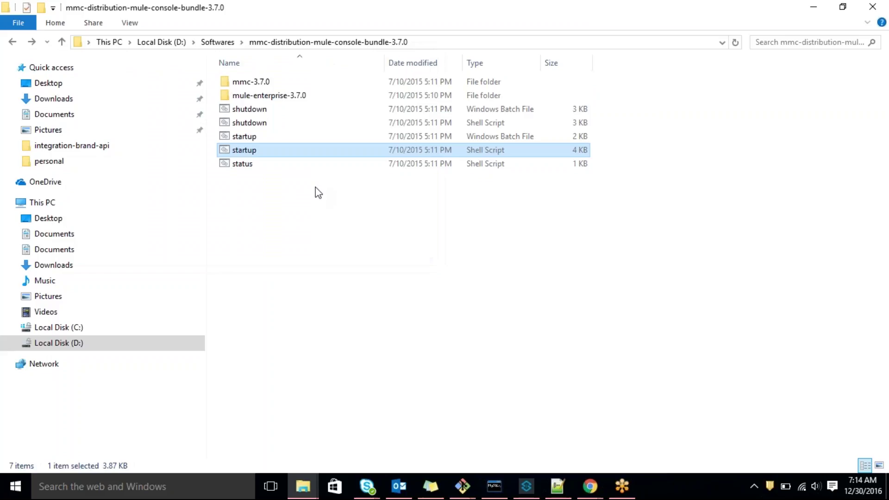
pyautogui.click(382, 379)
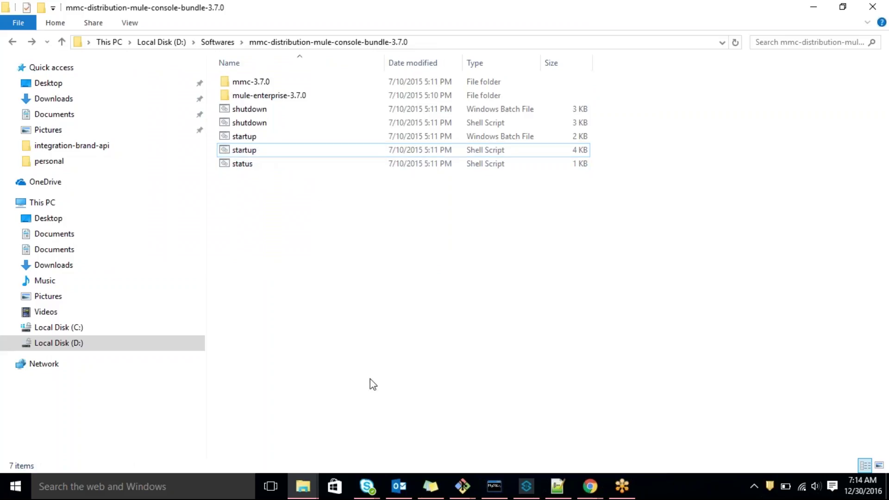
pyautogui.click(458, 42)
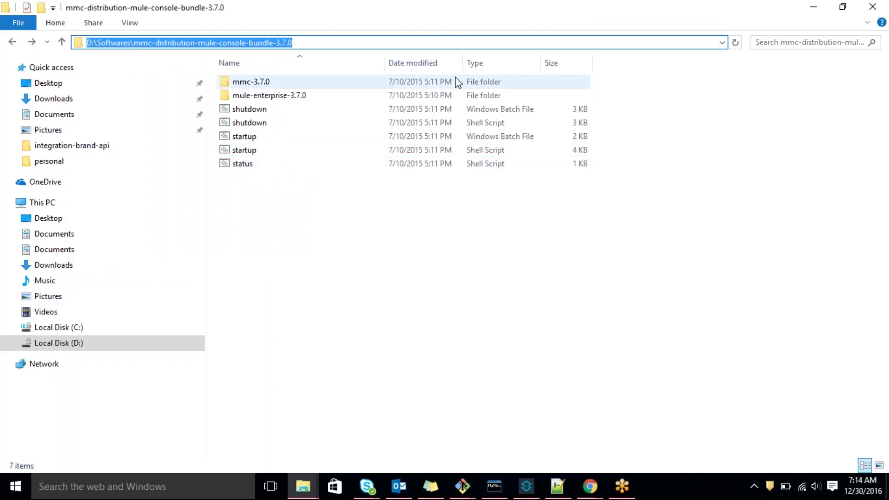
pyautogui.click(266, 451)
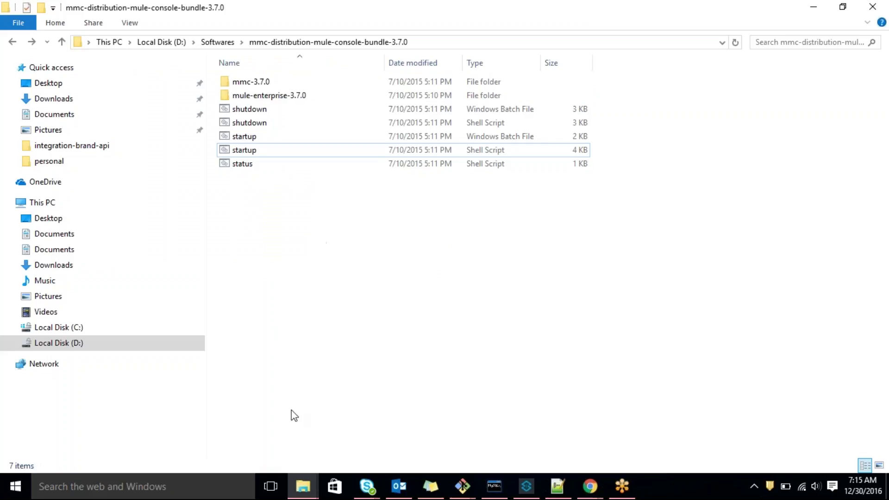
# Run shutdown.sh with option 1 to stop both Mule and MMC
pyautogui.click(253, 138)
pyautogui.click(262, 124)
pyautogui.doubleClick(262, 124)
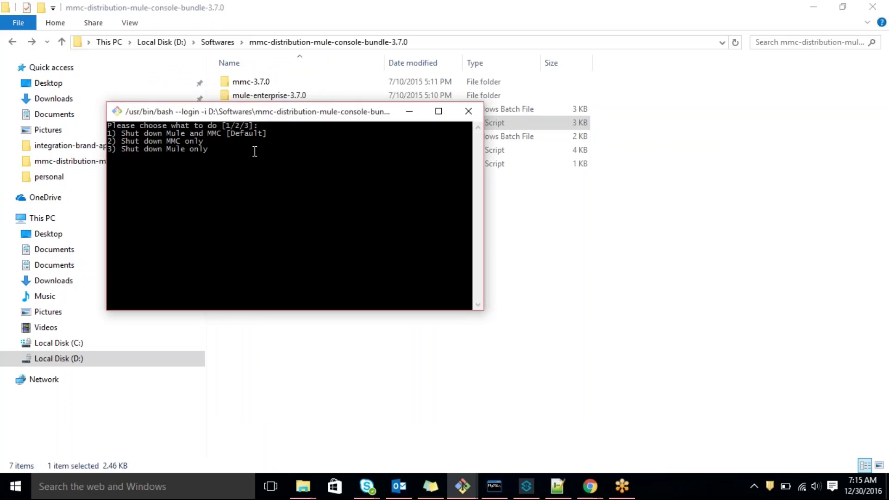
pyautogui.write('1')
pyautogui.press('Return')
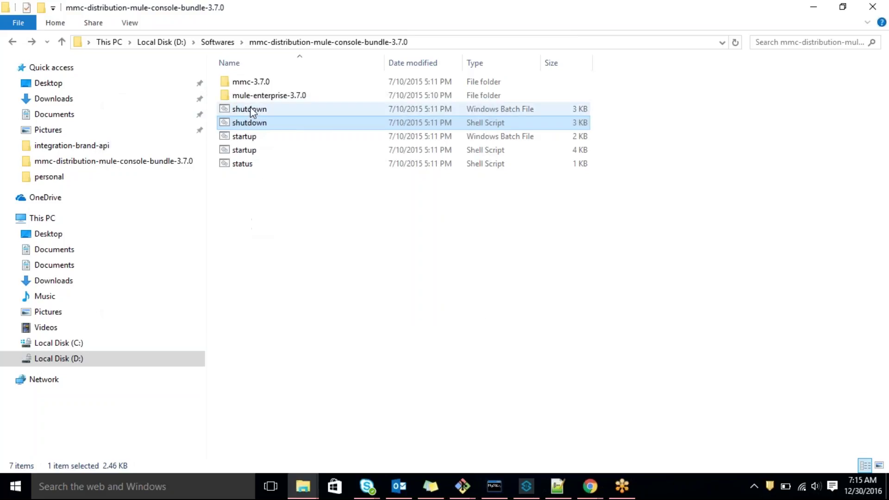
# Run shutdown.bat with option 1 as well, then close the Tomcat shutdown console
pyautogui.doubleClick(250, 109)
pyautogui.write('1')
pyautogui.press('Return')
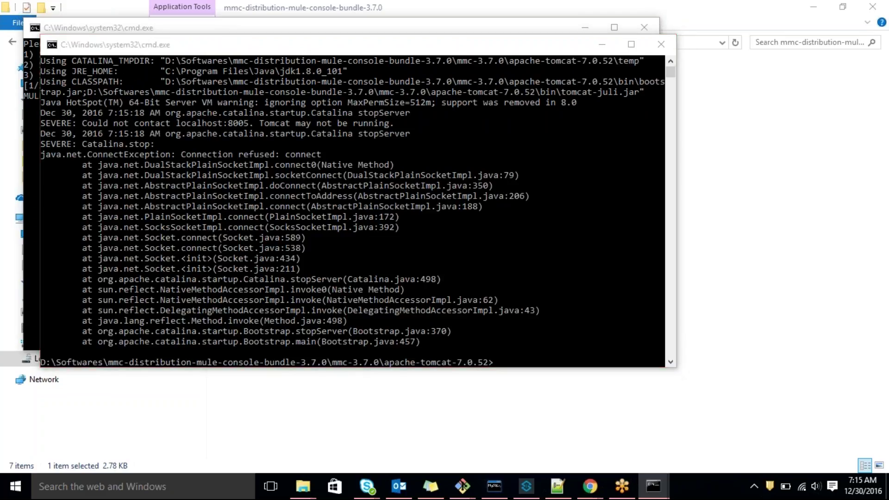
pyautogui.click(492, 271)
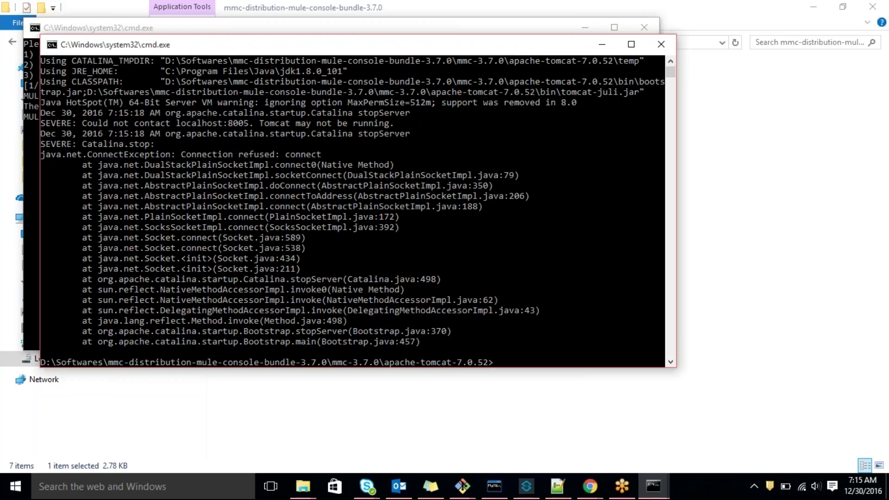
pyautogui.click(662, 51)
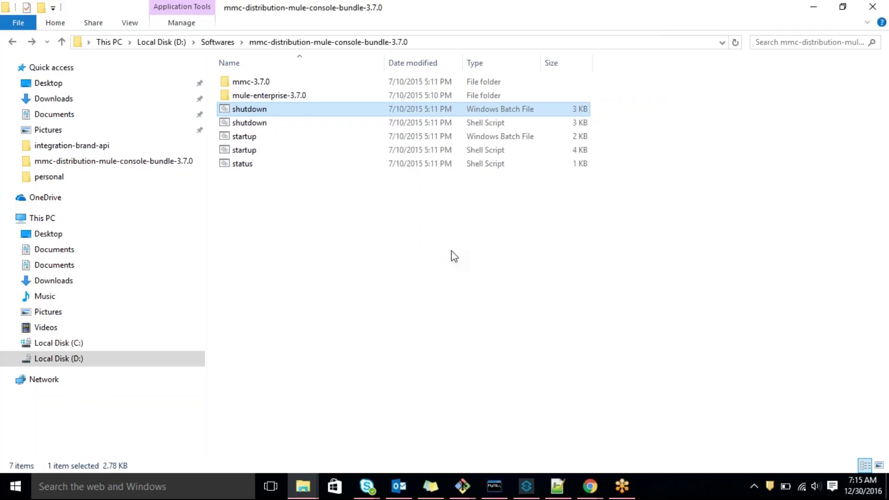
pyautogui.click(355, 265)
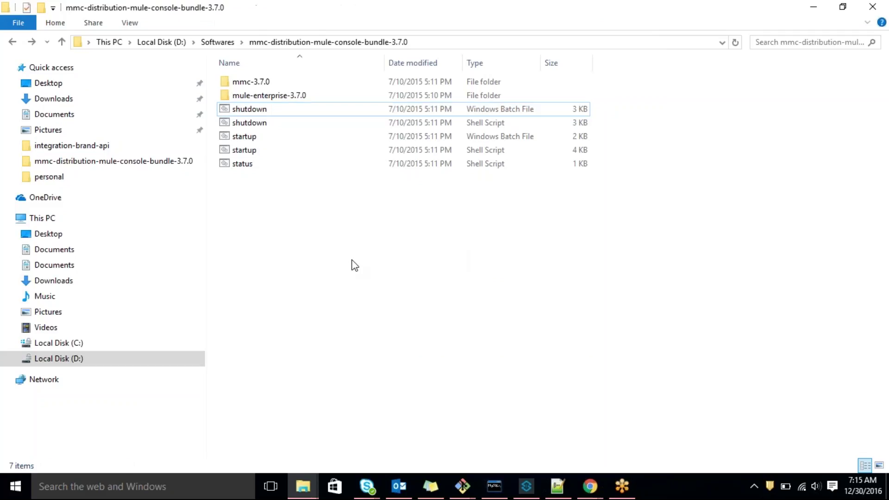
pyautogui.click(250, 138)
# Launch startup.bat and watch the Tomcat console deploy mmc-3.7.0 while Mule waits to start
pyautogui.doubleClick(251, 137)
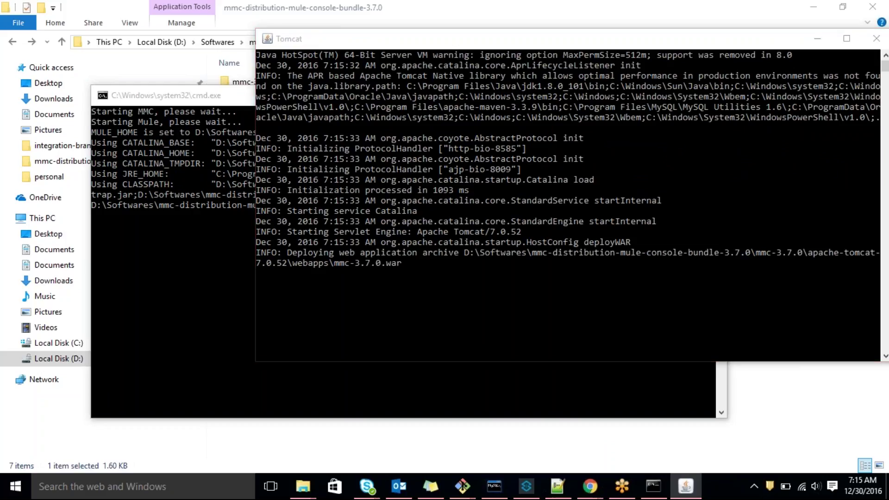
pyautogui.click(320, 51)
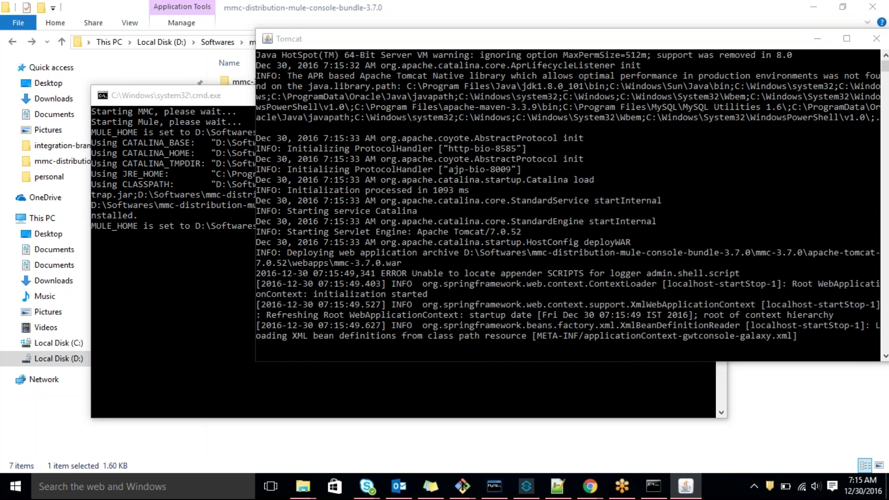
pyautogui.click(456, 283)
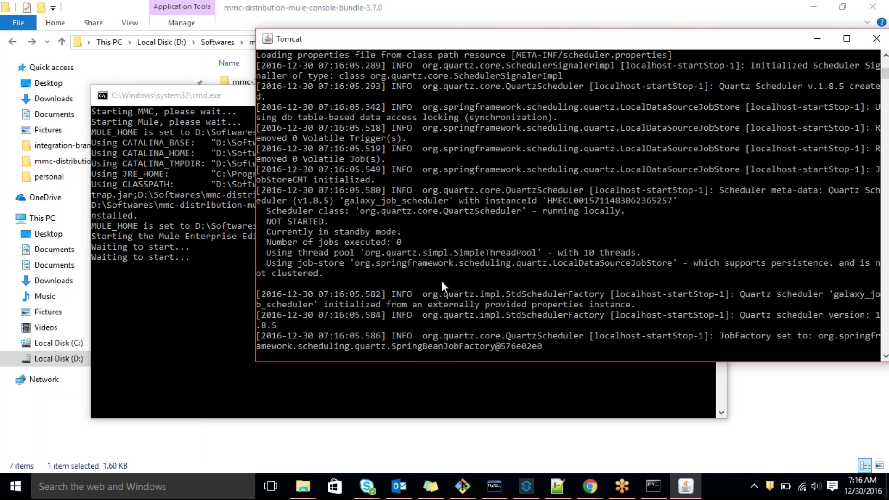
# On the MuleSoft MMC page in Chrome, open the installation instructions for the MMC trial
pyautogui.click(758, 440)
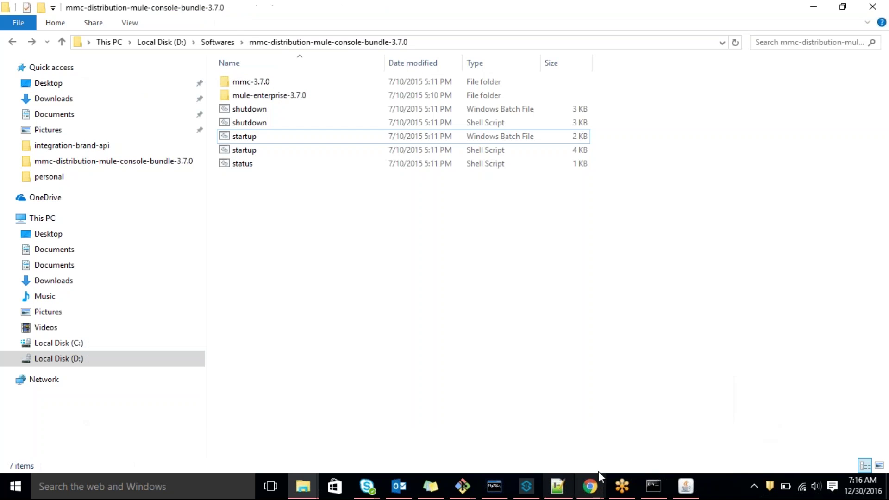
pyautogui.moveTo(590, 486)
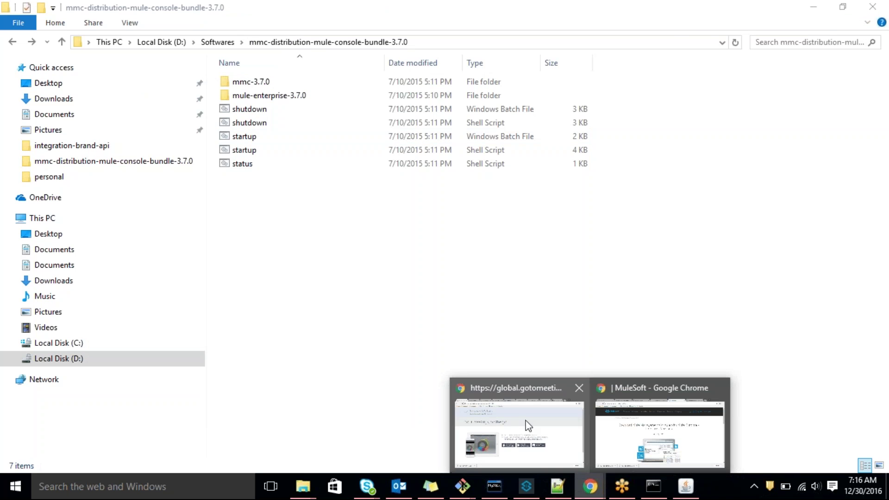
pyautogui.click(597, 390)
pyautogui.scroll(-3, 312, 274)
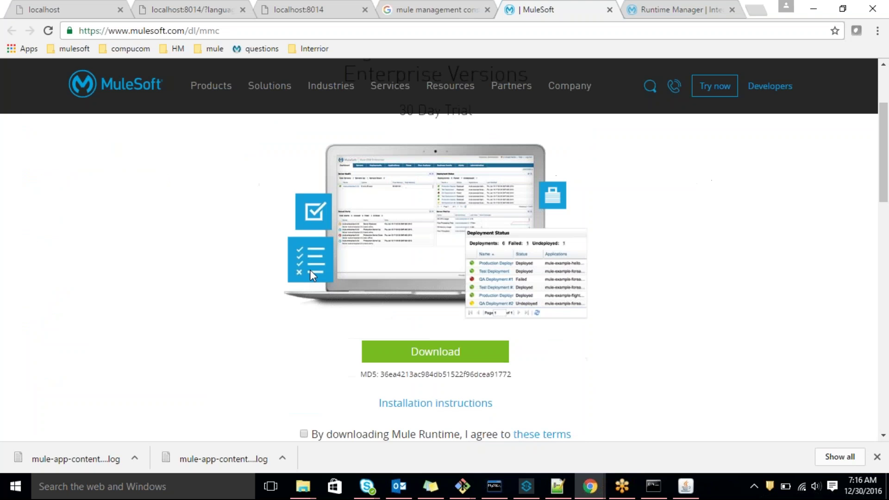
pyautogui.scroll(-4, 430, 278)
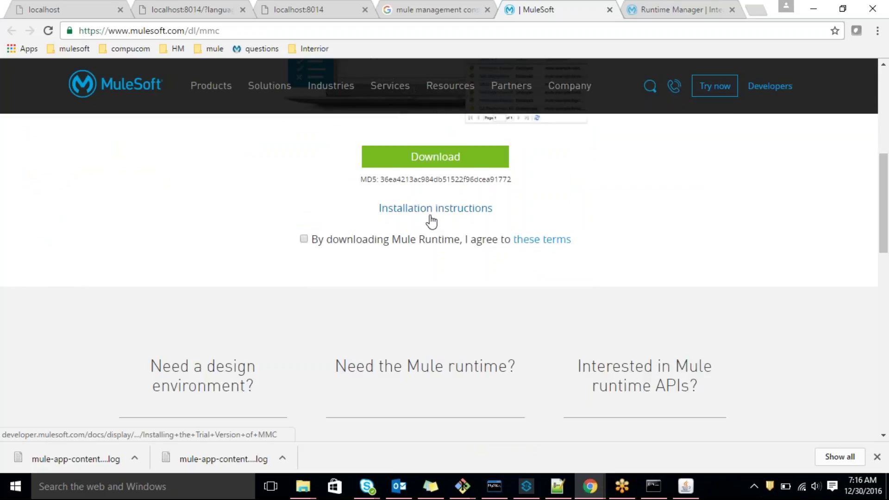
pyautogui.click(429, 212)
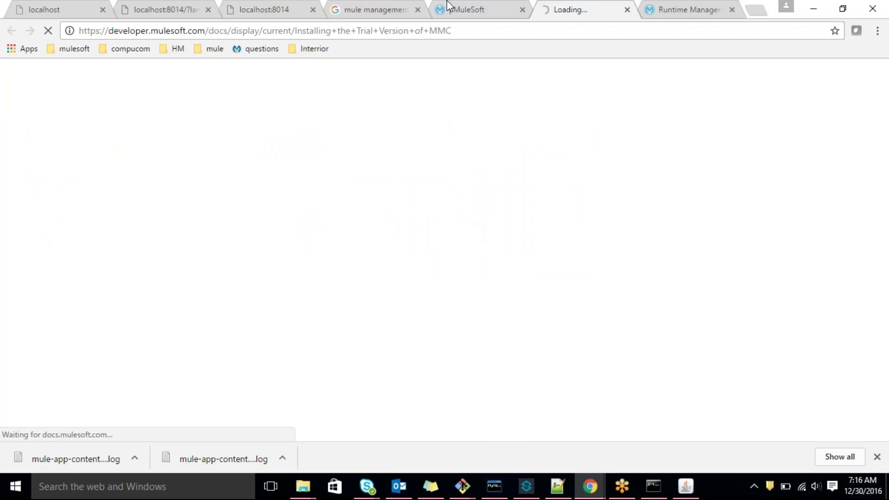
pyautogui.hotkey('ctrl', 'shift', 'Tab')
pyautogui.click(579, 15)
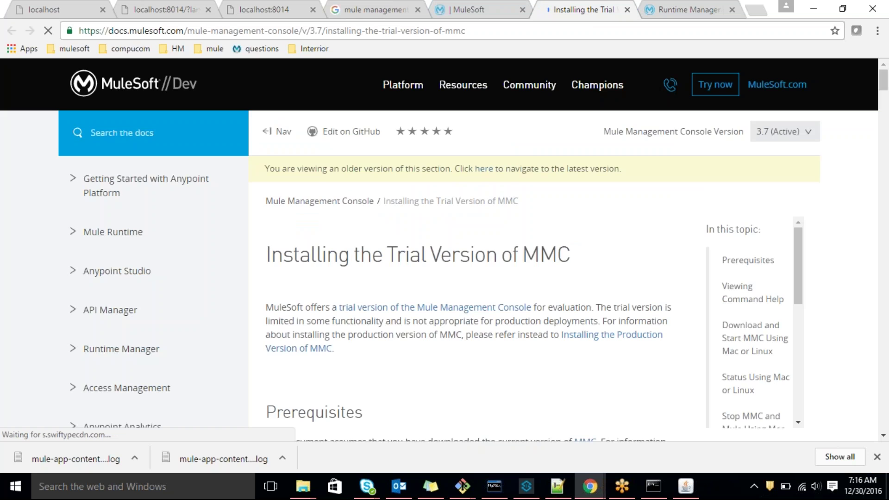
# Open the Windows installation instructions in a new tab, then return to the trial guide
pyautogui.scroll(-10, 443, 305)
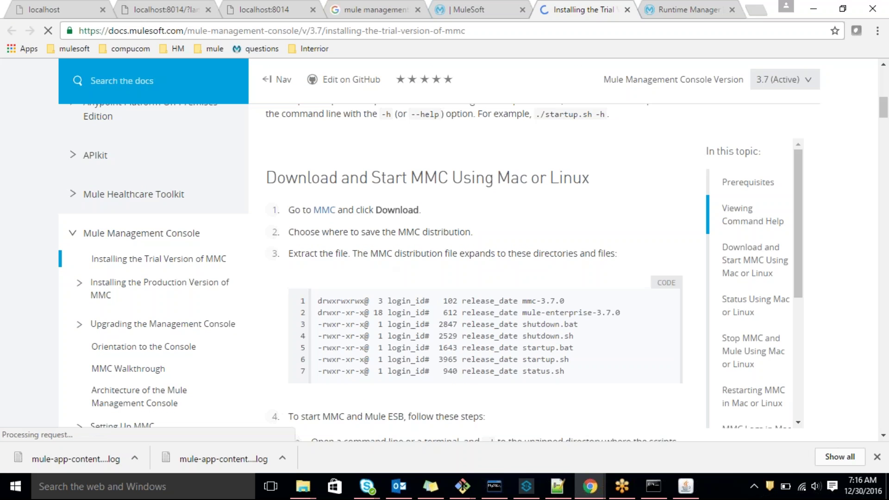
pyautogui.scroll(2, 486, 215)
pyautogui.scroll(3, 486, 215)
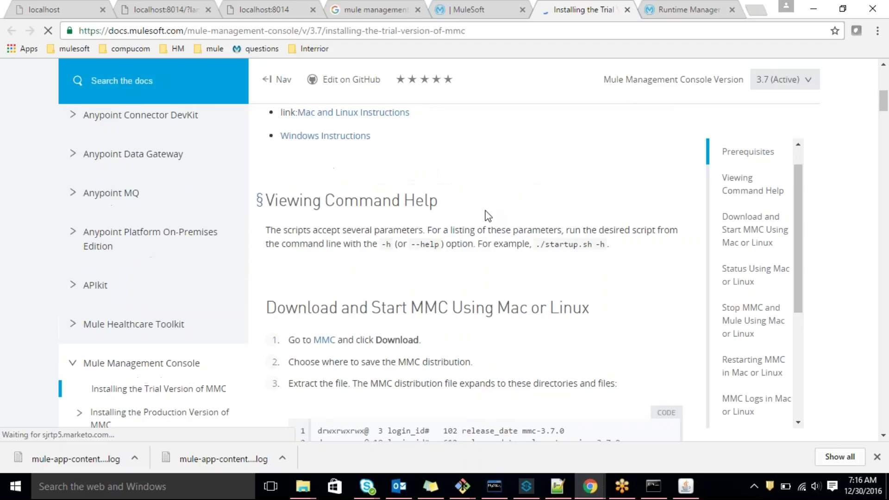
pyautogui.scroll(3, 486, 215)
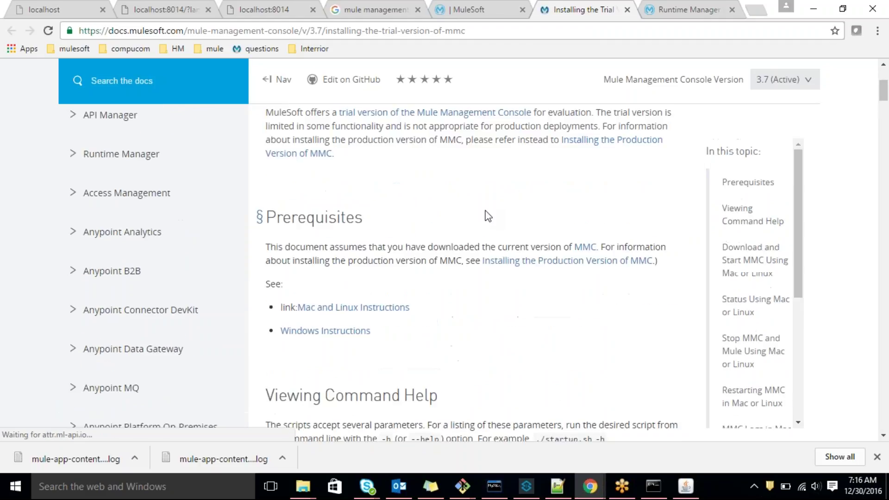
pyautogui.scroll(2, 486, 216)
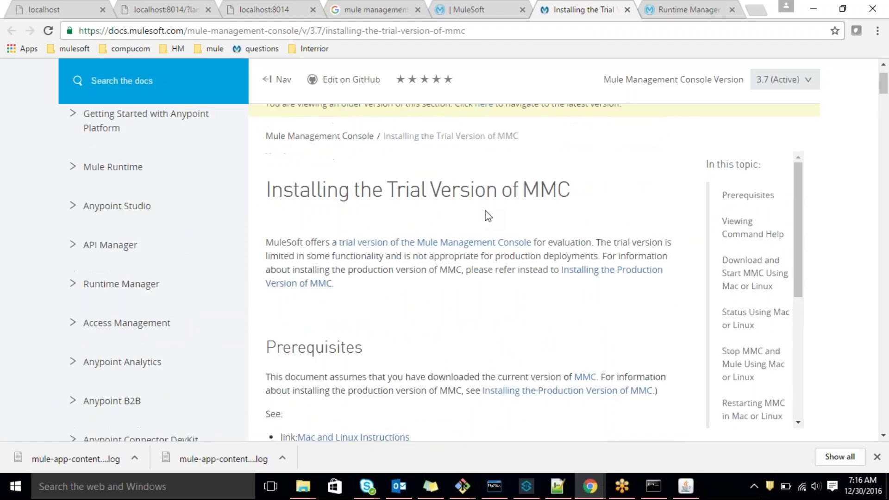
pyautogui.scroll(-3, 486, 215)
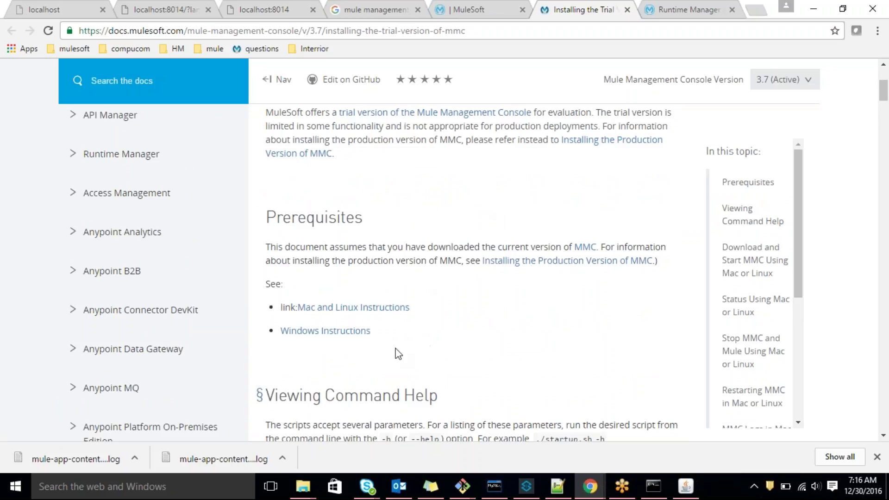
pyautogui.middleClick(337, 331)
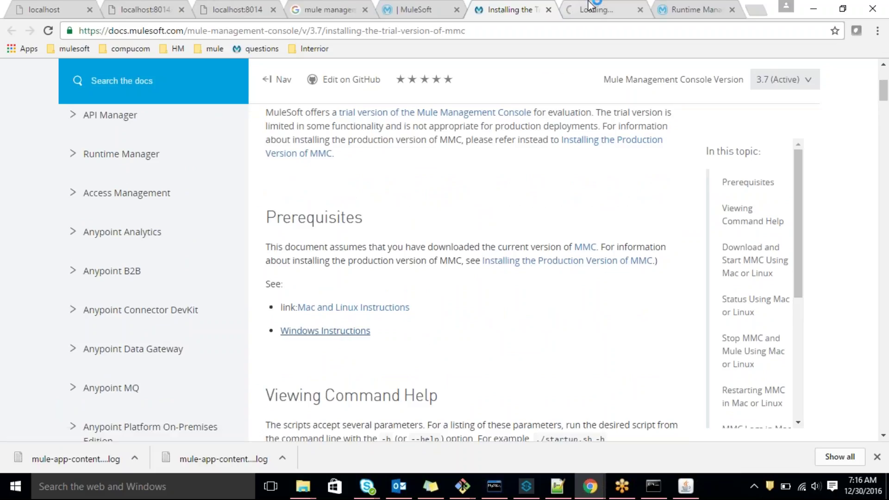
pyautogui.click(591, 5)
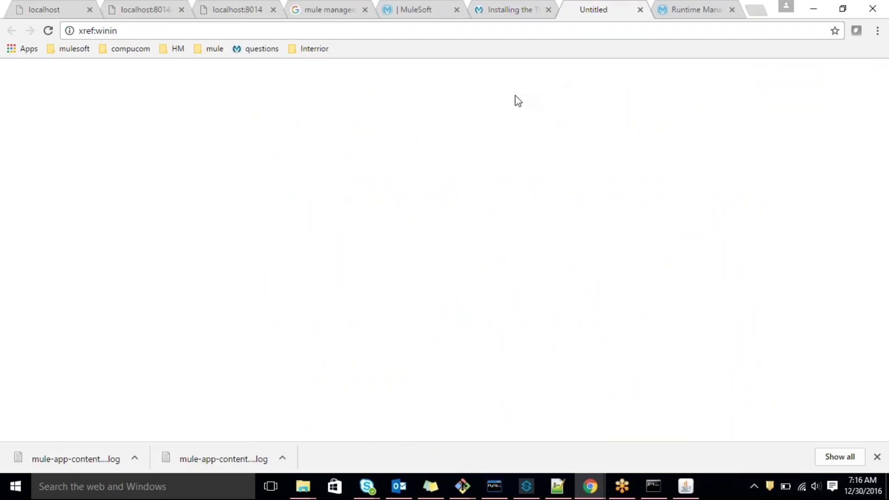
pyautogui.click(532, 7)
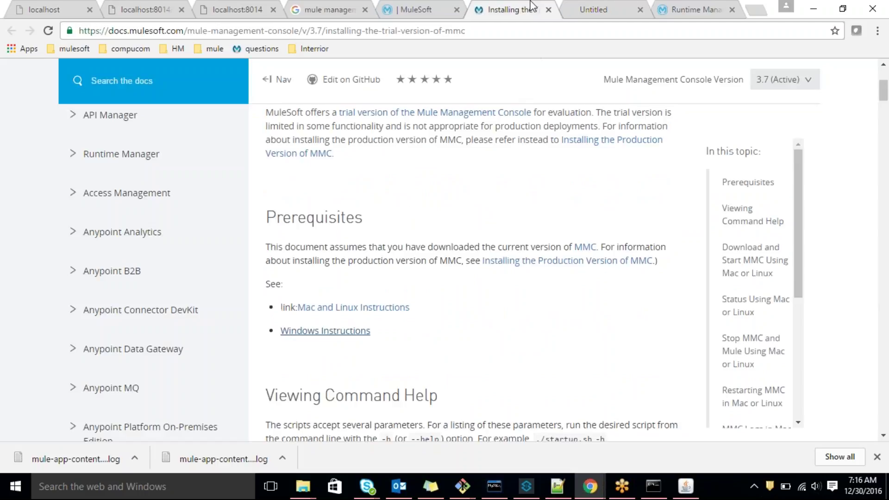
pyautogui.scroll(-2, 497, 324)
pyautogui.scroll(-10, 496, 333)
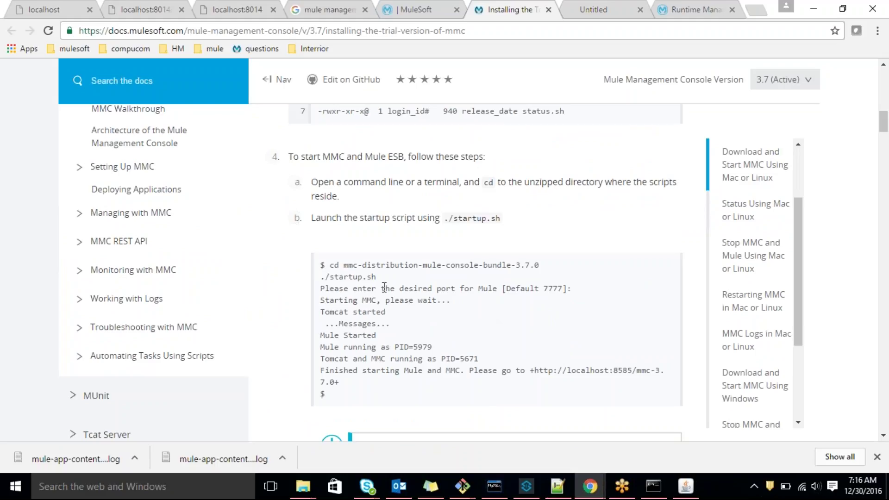
pyautogui.moveTo(377, 277); pyautogui.dragTo(356, 278)
pyautogui.scroll(-4, 575, 315)
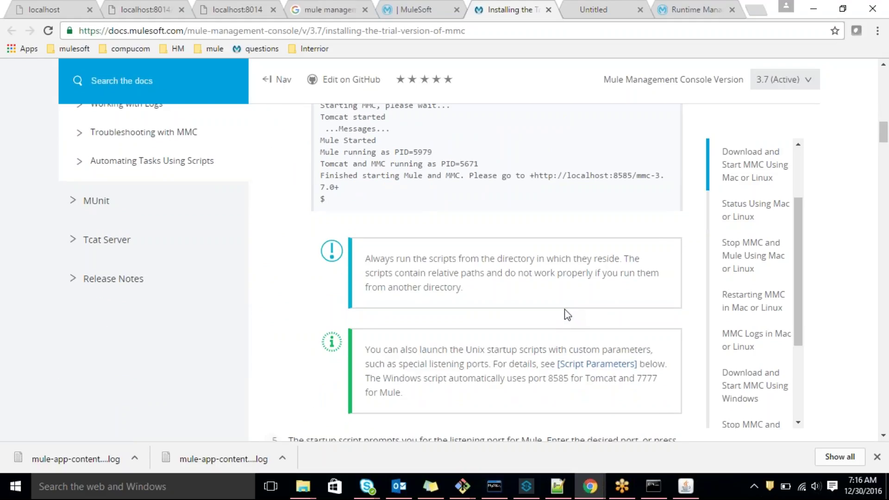
pyautogui.scroll(-4, 567, 315)
pyautogui.scroll(-1, 478, 318)
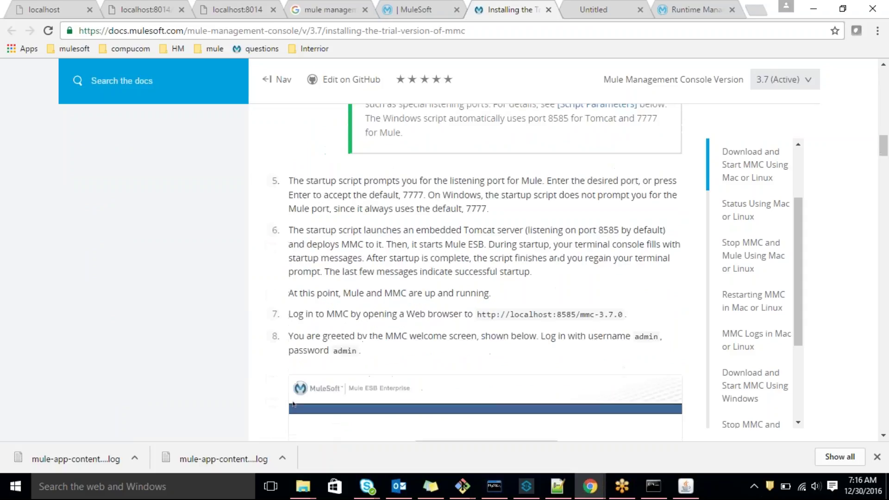
pyautogui.moveTo(478, 318); pyautogui.dragTo(624, 316)
pyautogui.hotkey('ctrl', 'c')
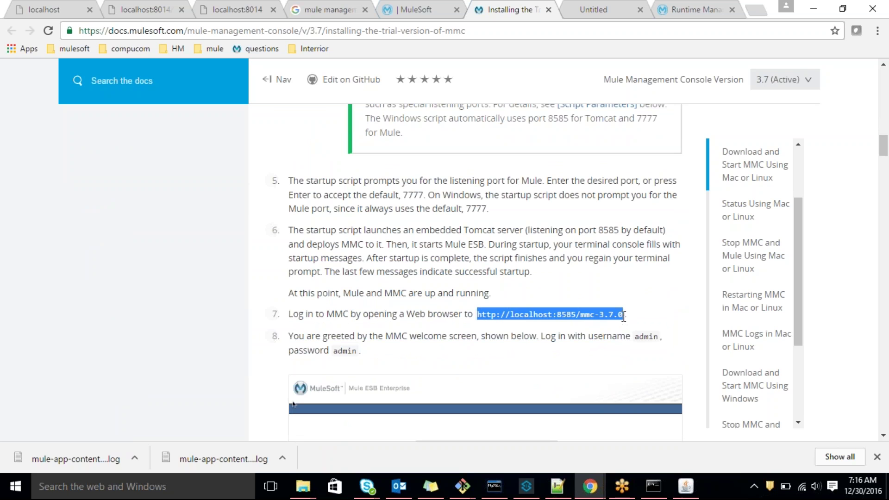
pyautogui.scroll(-5, 591, 335)
pyautogui.hotkey('alt', 'Tab')
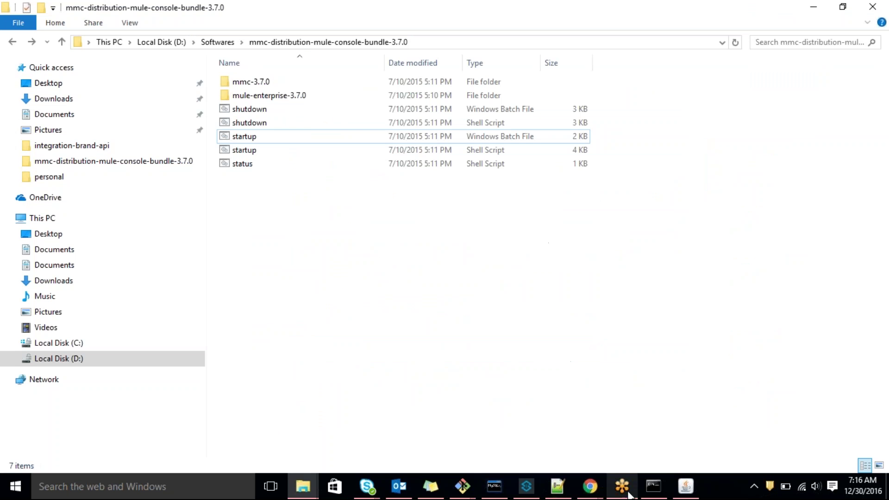
# Check the Mule startup and Tomcat console windows
pyautogui.click(653, 486)
pyautogui.click(685, 486)
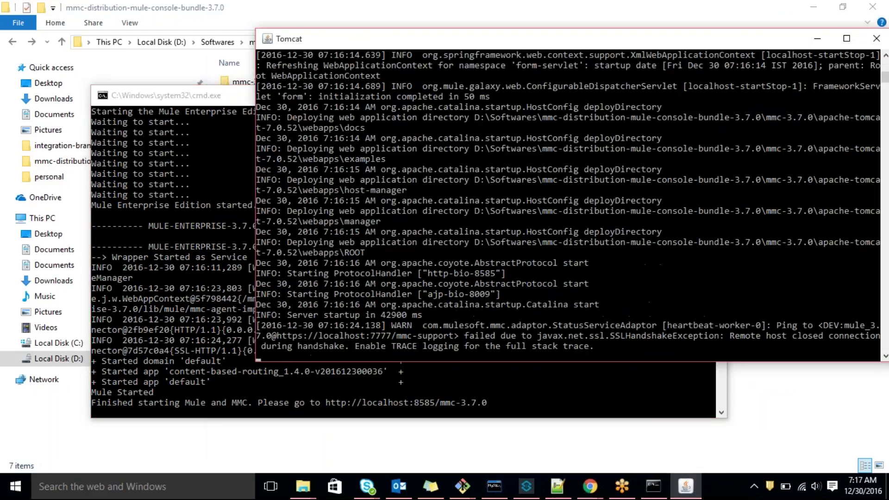
pyautogui.click(462, 370)
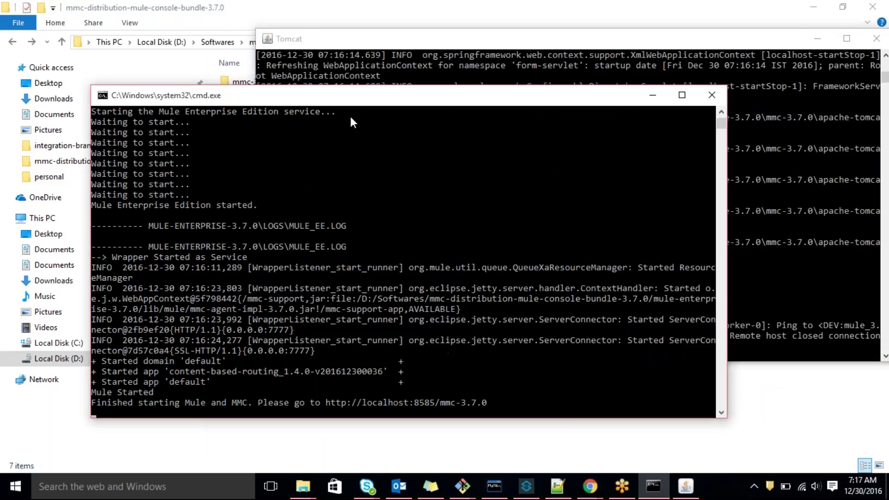
pyautogui.click(589, 486)
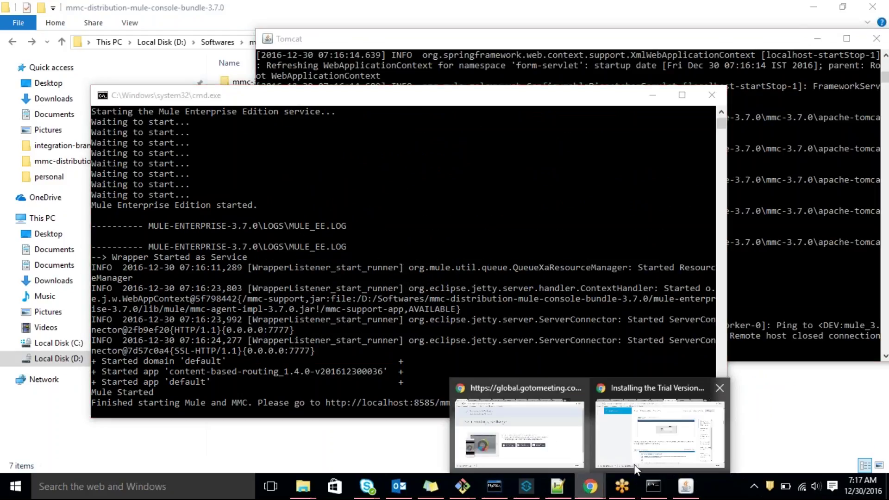
pyautogui.click(639, 441)
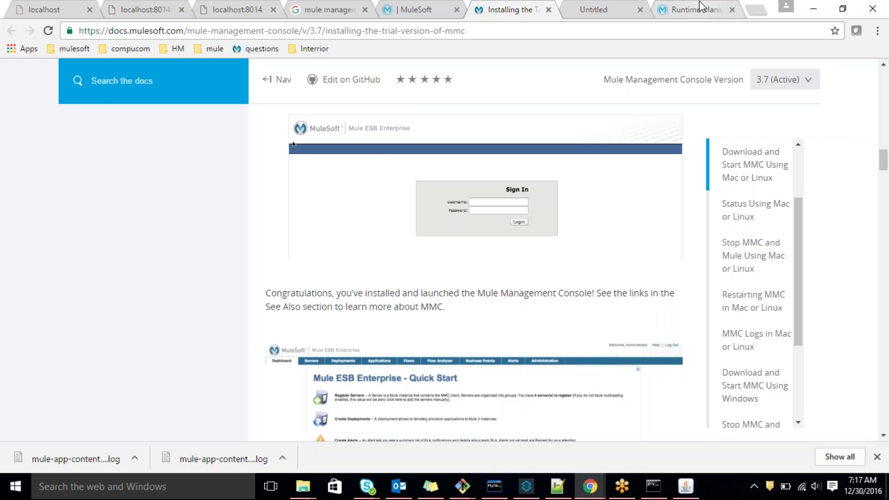
pyautogui.click(755, 10)
pyautogui.hotkey('ctrl', 'v')
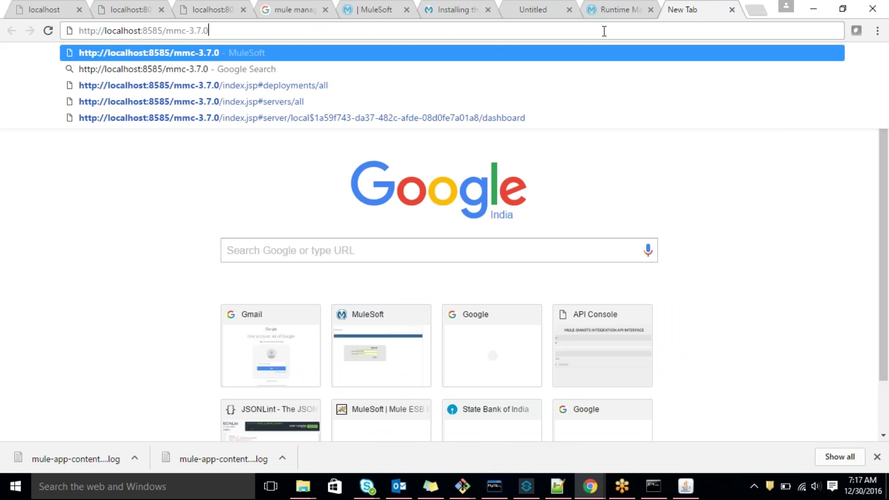
pyautogui.press('Return')
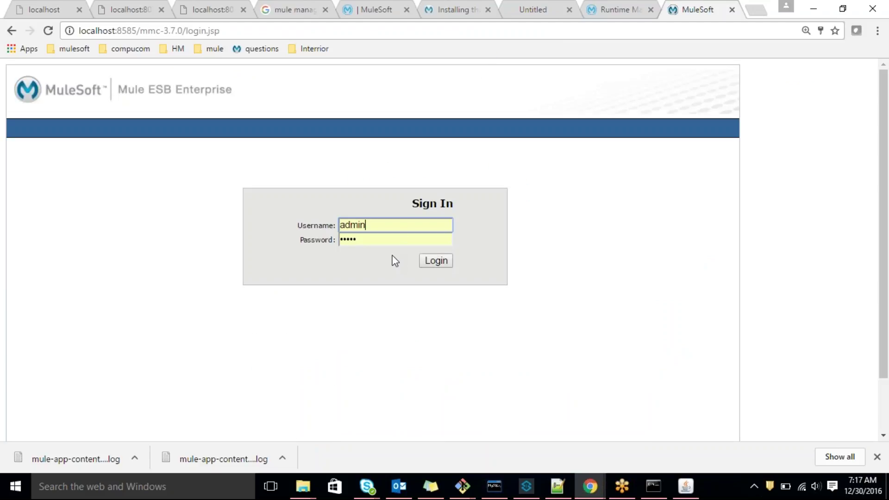
pyautogui.click(434, 261)
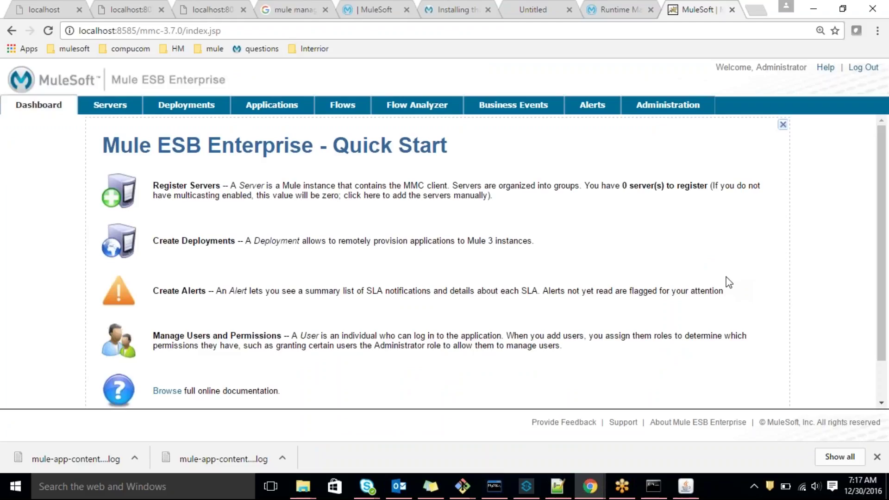
# Review All Deployments and the All servers list with DEV, then expand the add-server options
pyautogui.click(187, 110)
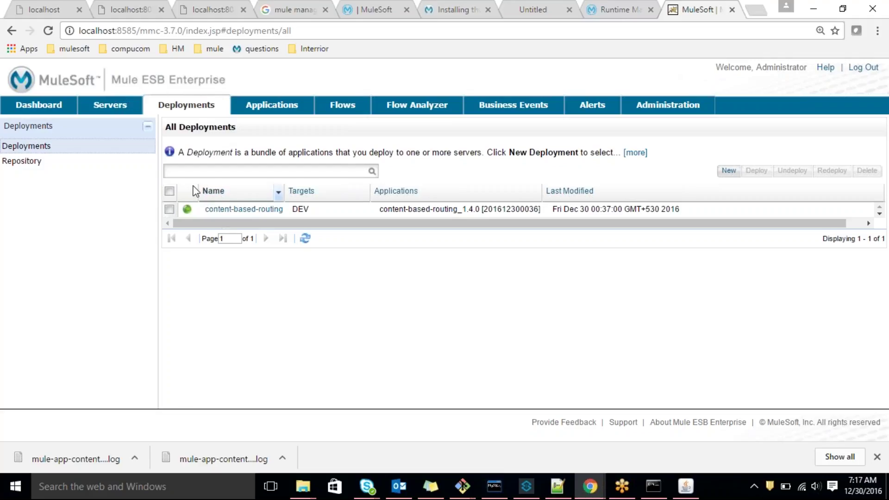
pyautogui.click(112, 110)
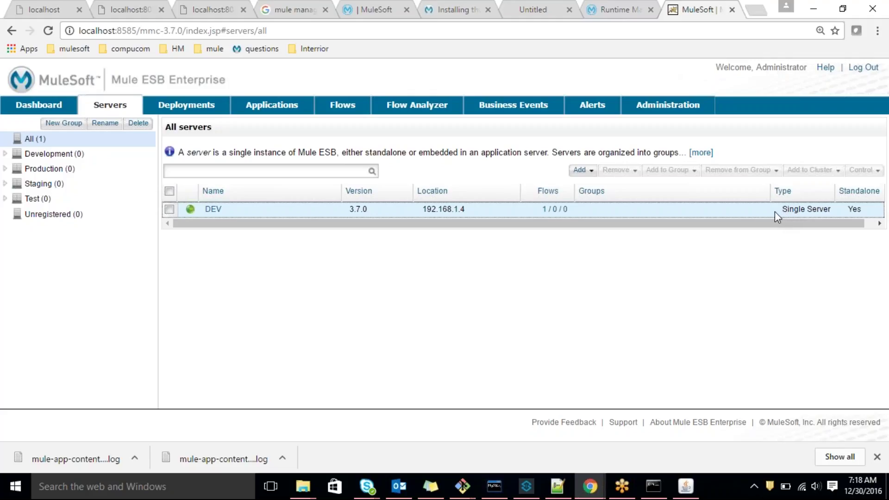
pyautogui.click(587, 175)
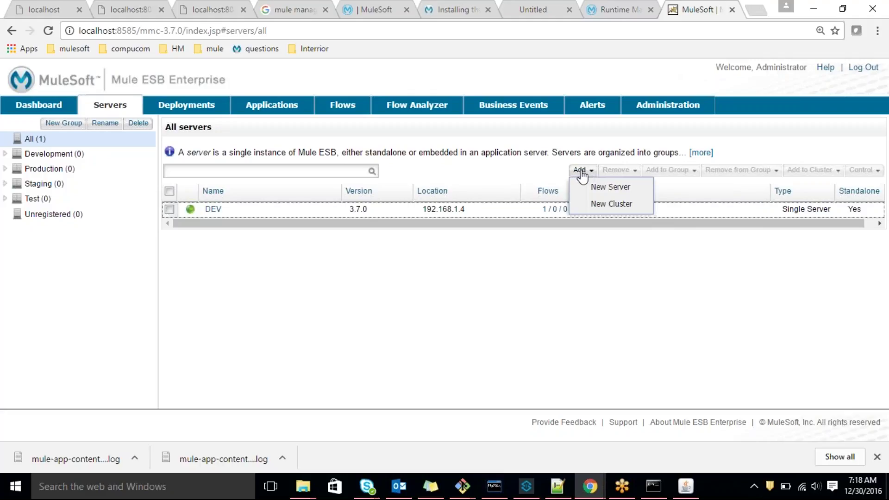
# Begin adding a server named TEST and cancel, then recheck content-based-routing on DEV in All Deployments
pyautogui.click(605, 189)
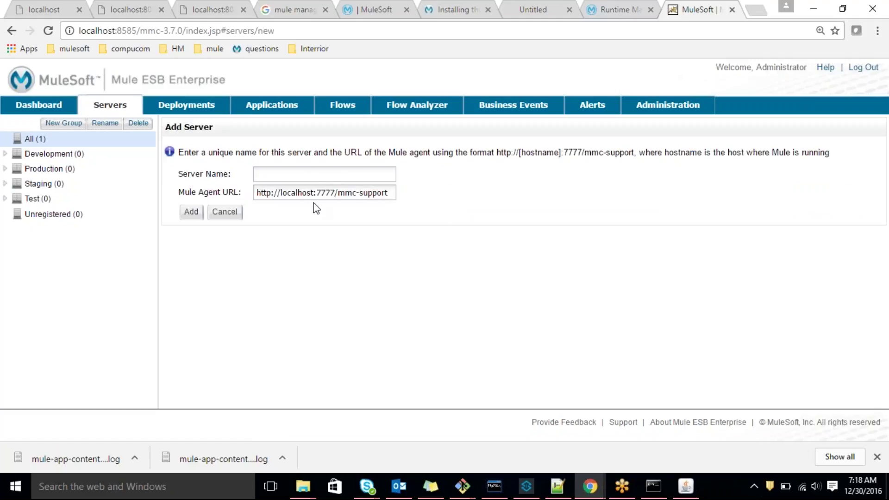
pyautogui.click(313, 175)
pyautogui.write('TEST')
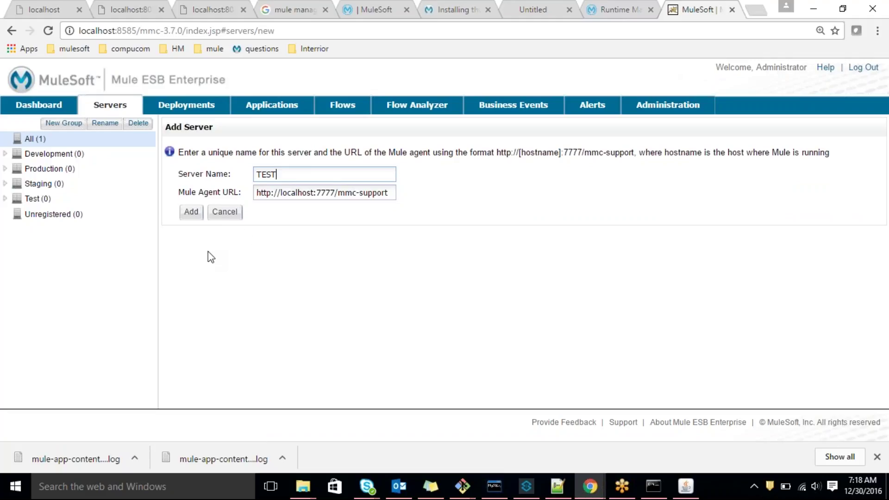
pyautogui.click(224, 217)
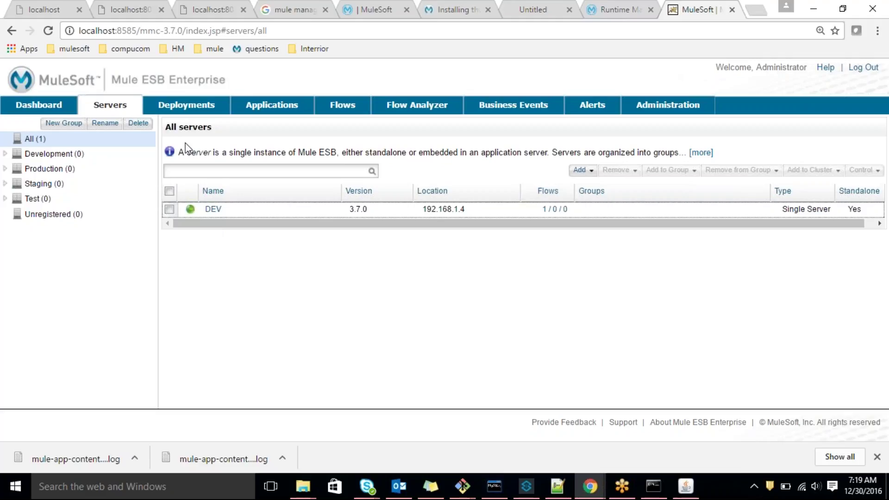
pyautogui.click(194, 111)
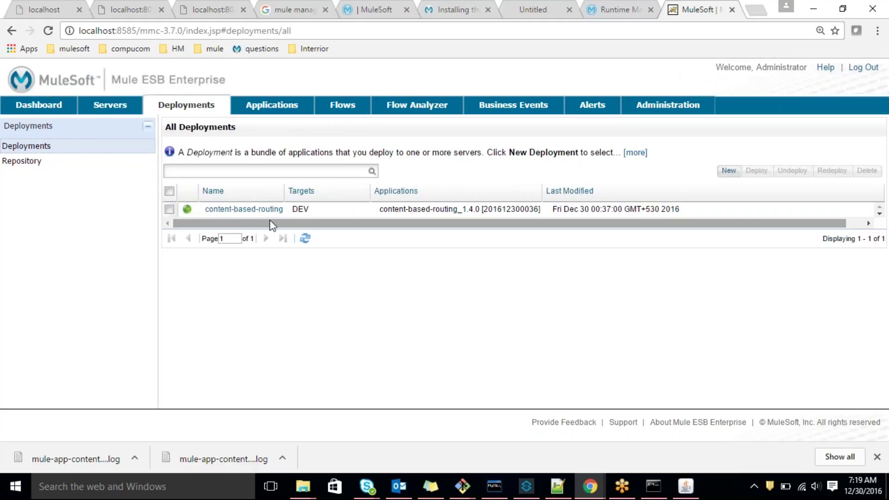
pyautogui.click(525, 486)
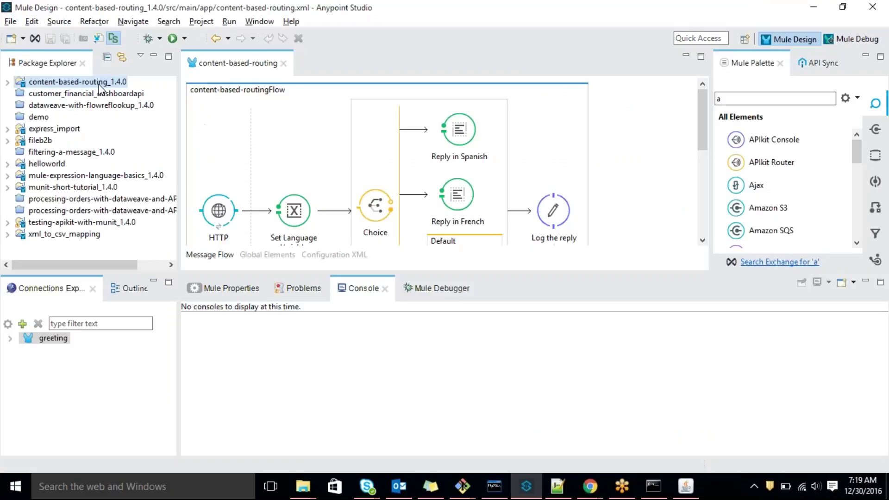
# Browse File Explorer to C: > Users > your home folder holding the content-based-routing_1.4.0 zip
pyautogui.rightClick(99, 84)
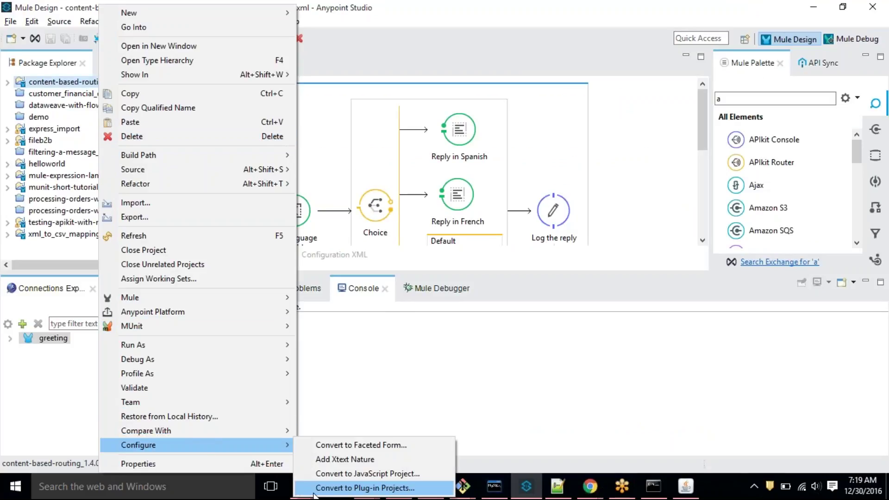
pyautogui.click(298, 464)
pyautogui.moveTo(308, 496)
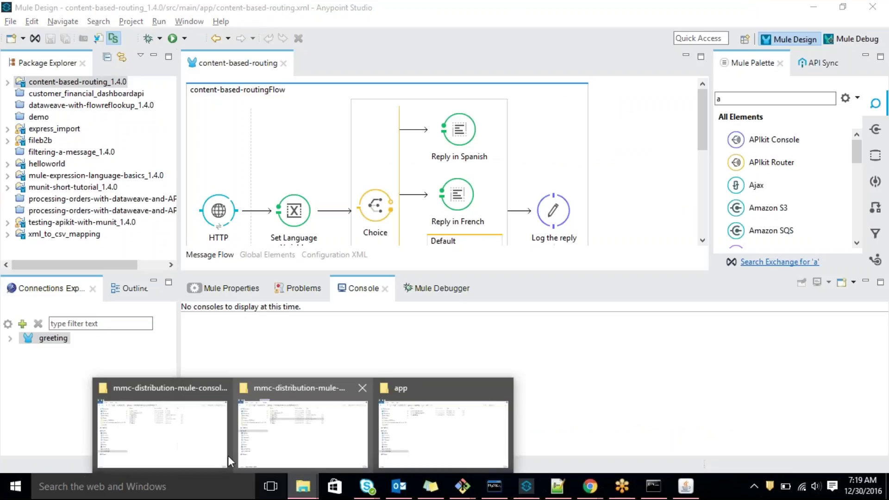
pyautogui.click(152, 422)
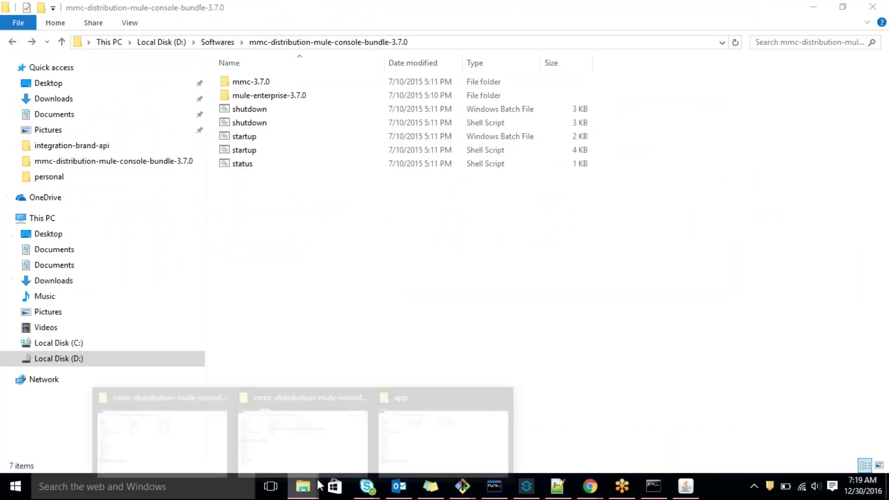
pyautogui.click(327, 426)
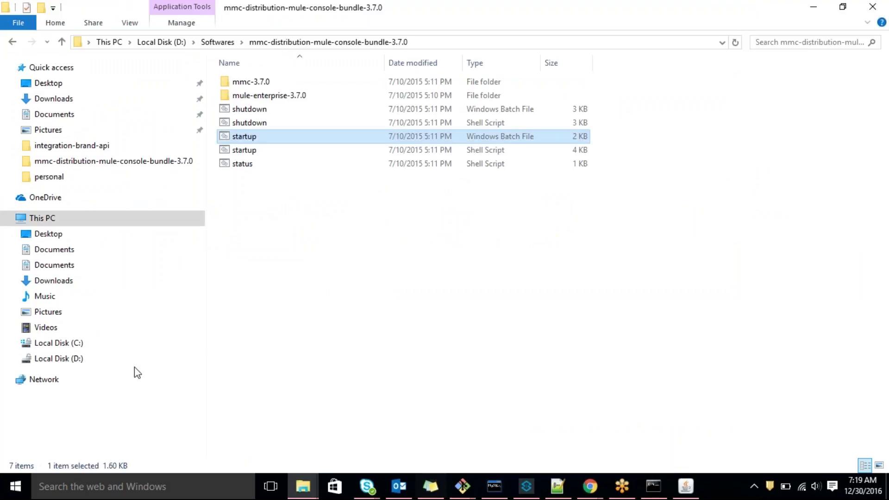
pyautogui.click(89, 346)
pyautogui.doubleClick(244, 137)
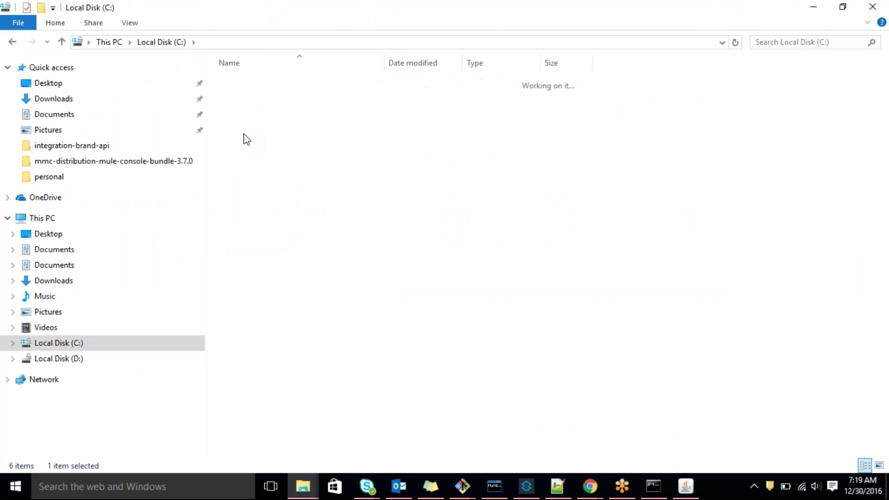
pyautogui.doubleClick(268, 123)
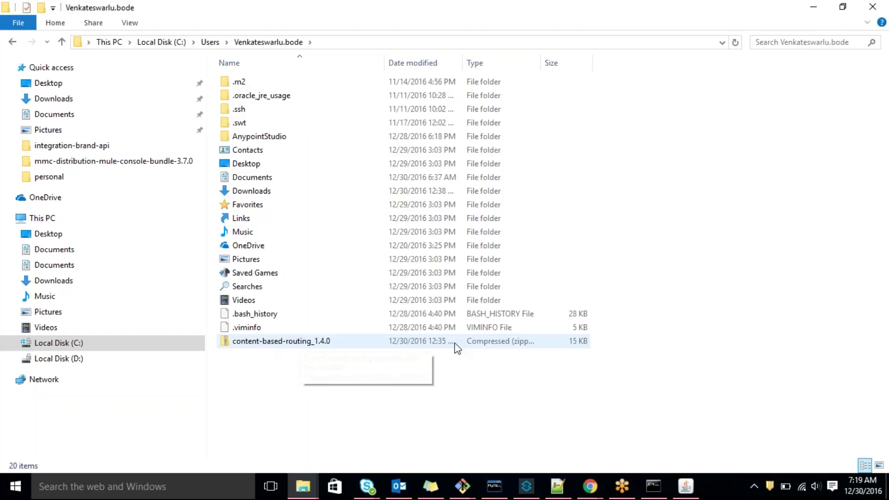
pyautogui.click(590, 486)
# Start a trial new deployment named 'fdfdfdsfasdfds' targeting the DEV server
pyautogui.click(620, 451)
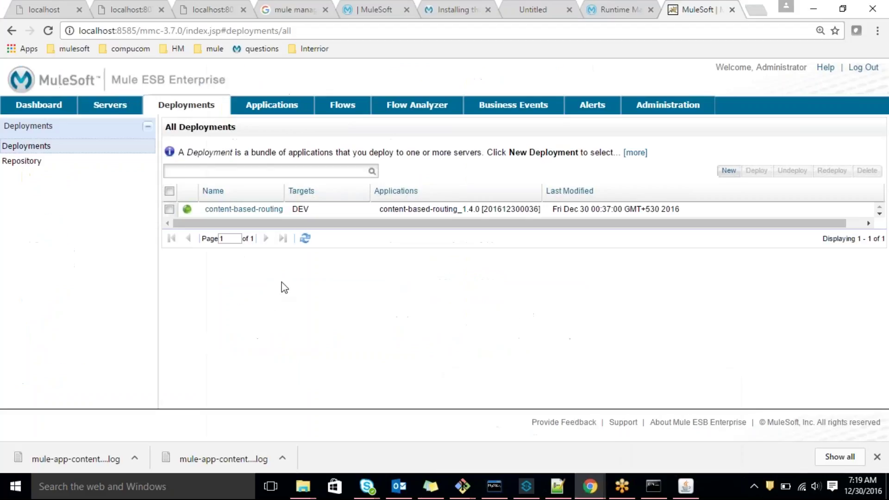
pyautogui.click(726, 171)
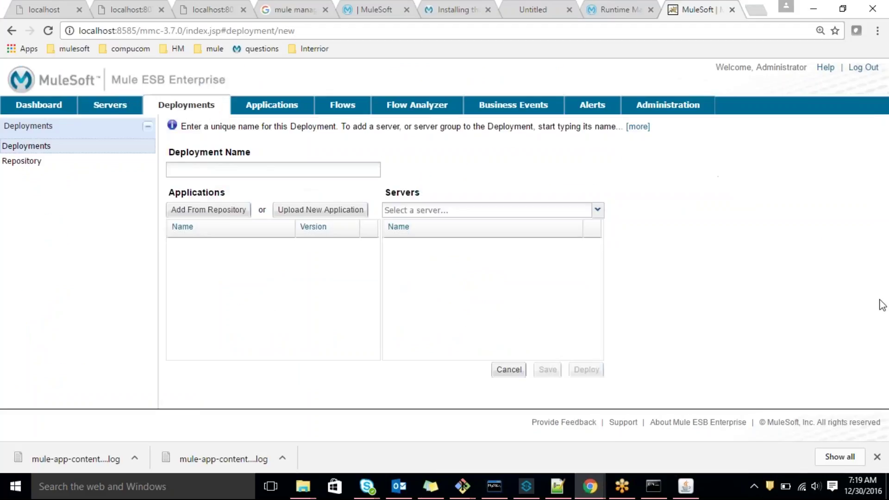
pyautogui.click(295, 171)
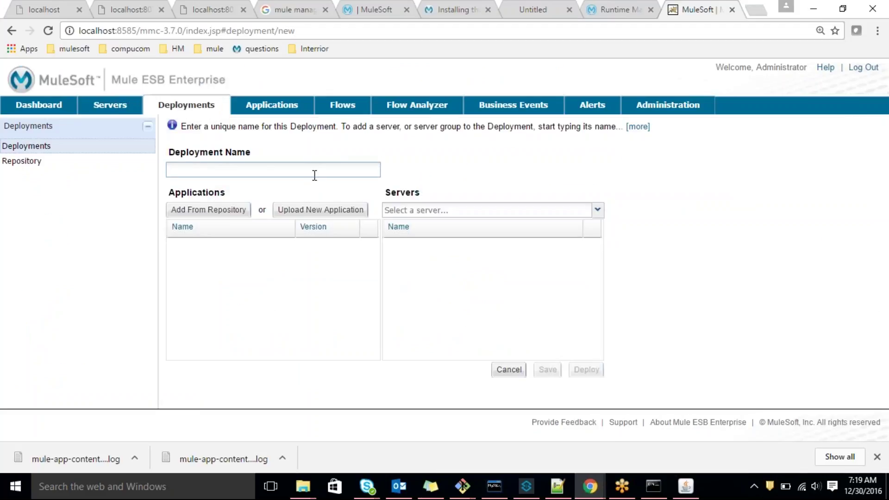
pyautogui.write('fdfdfdsfasdfds')
pyautogui.click(598, 210)
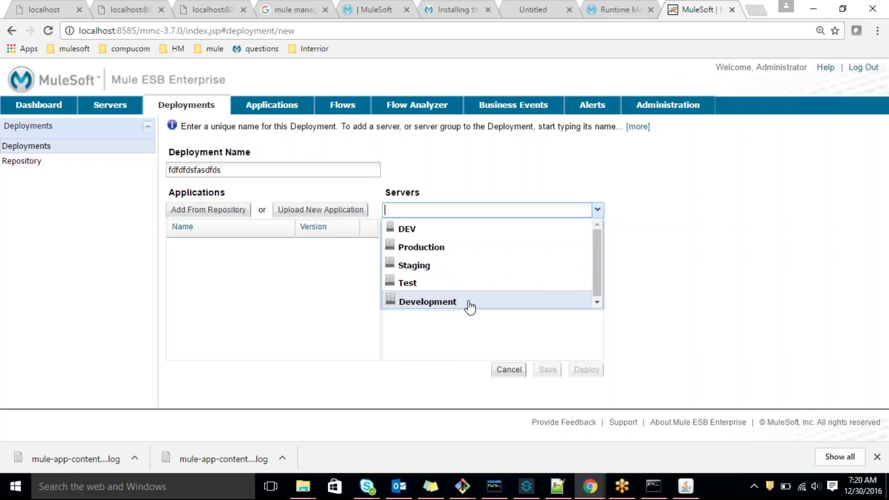
pyautogui.click(409, 228)
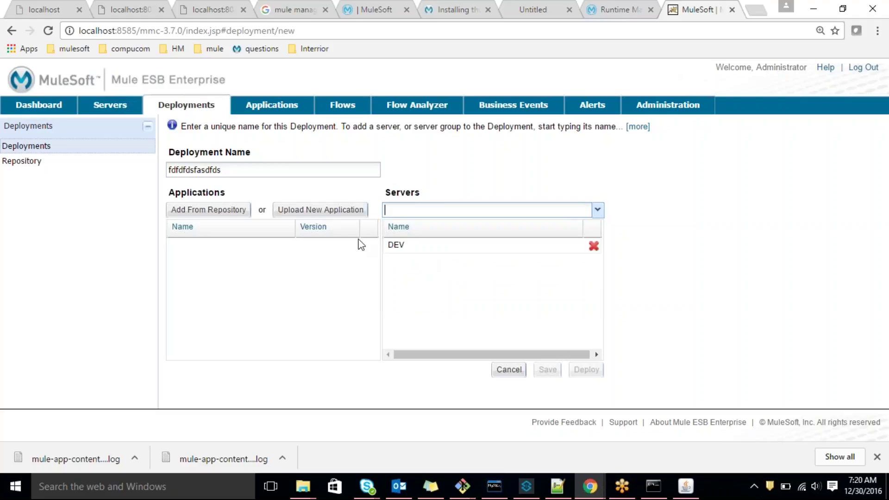
# Cancel the content-based-routing_1.4.0 upload and discard the trial deployment, selecting the existing content-based-routing row
pyautogui.click(323, 210)
pyautogui.click(517, 224)
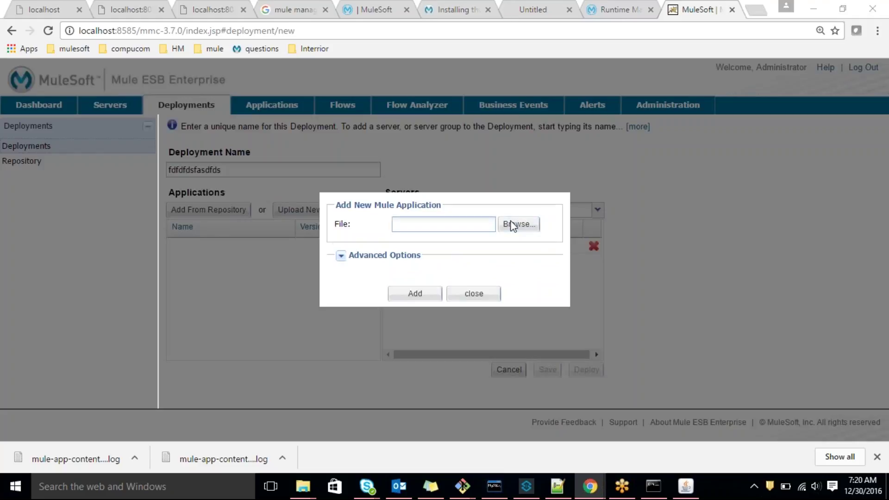
pyautogui.click(346, 145)
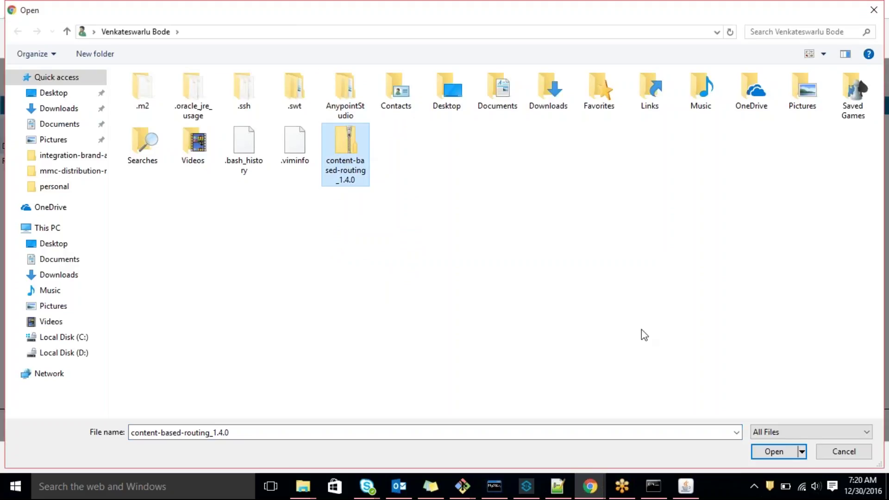
pyautogui.click(833, 452)
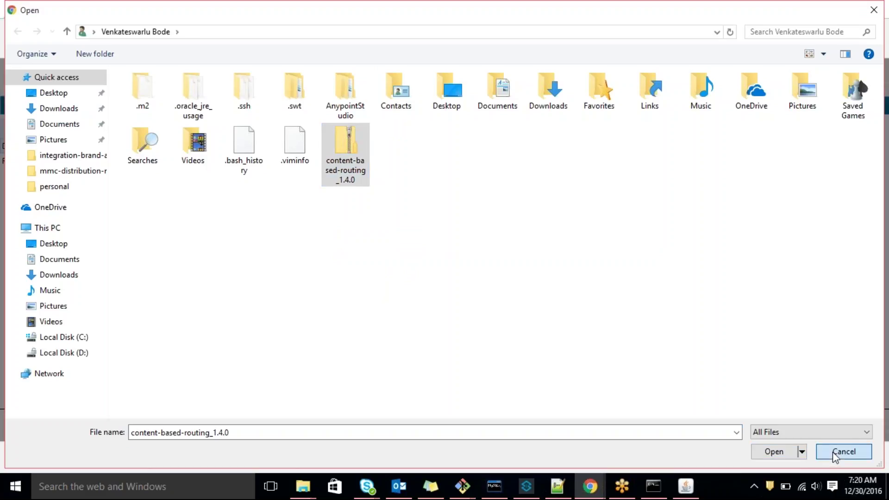
pyautogui.click(467, 298)
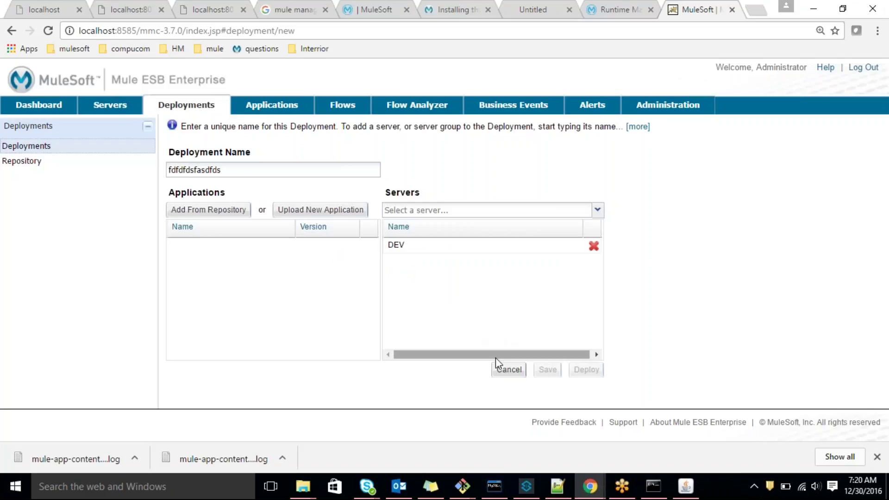
pyautogui.click(509, 369)
pyautogui.click(169, 209)
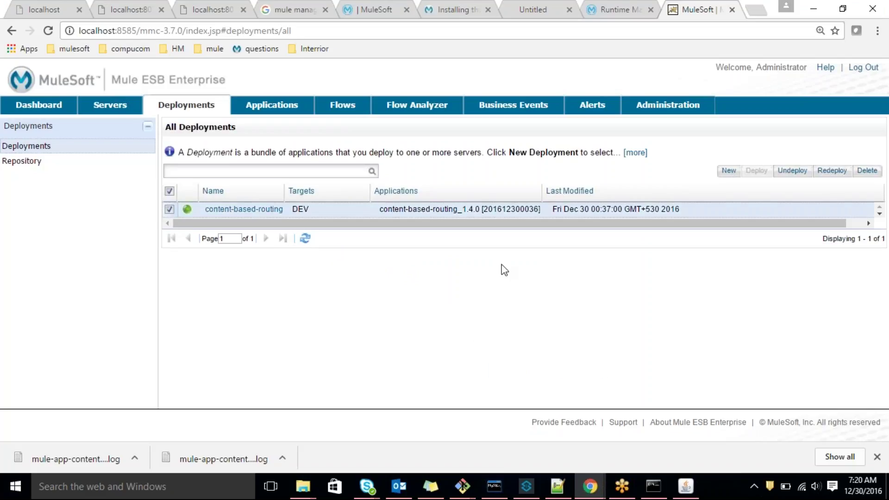
# Undeploy and delete the existing content-based-routing deployment
pyautogui.click(792, 170)
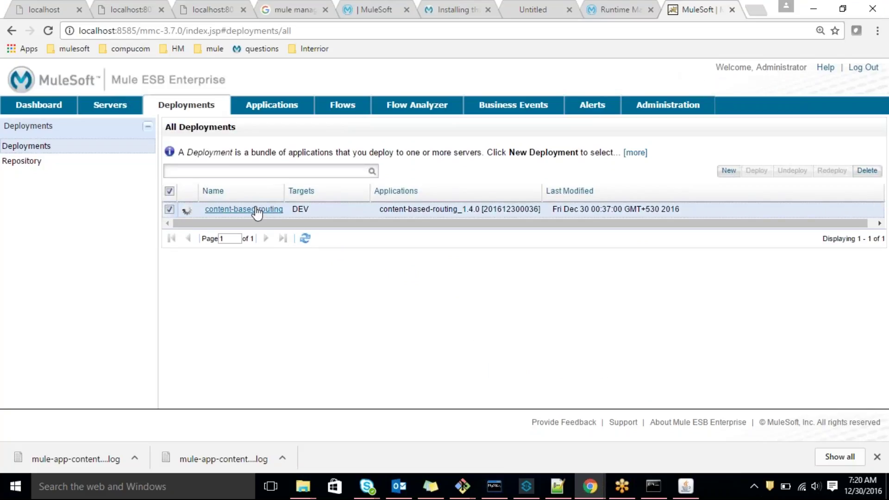
pyautogui.click(865, 171)
pyautogui.click(415, 285)
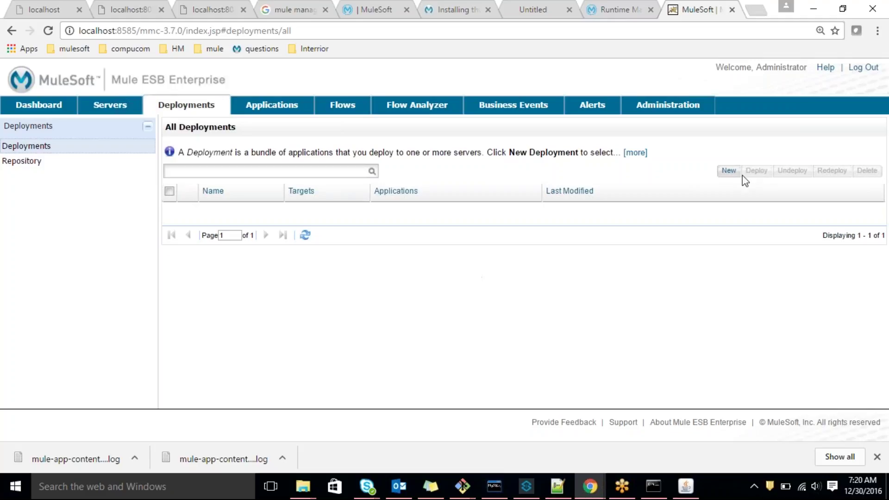
# Create a new deployment named content-based-routing-DEV targeting the DEV server
pyautogui.click(724, 173)
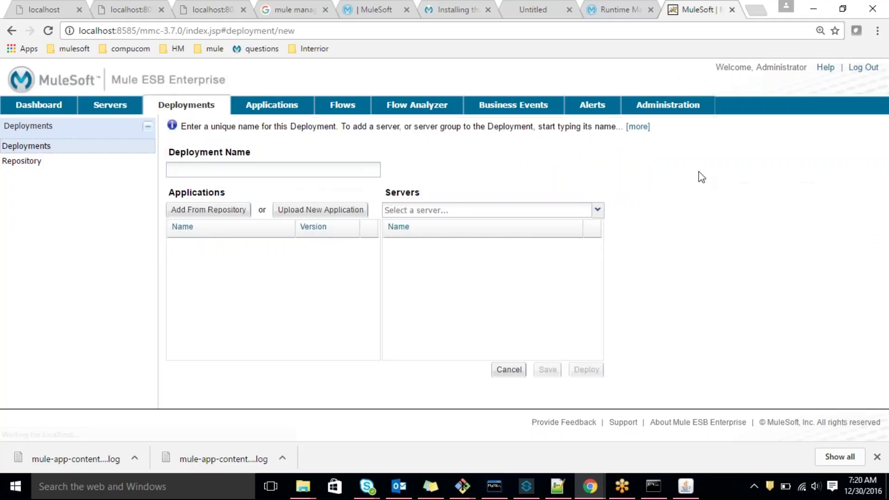
pyautogui.write('content-')
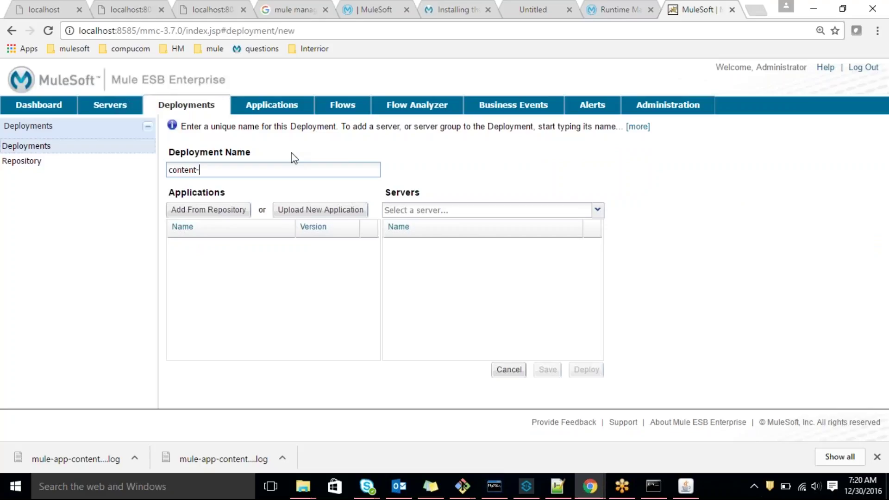
pyautogui.write('based-routing-DEV')
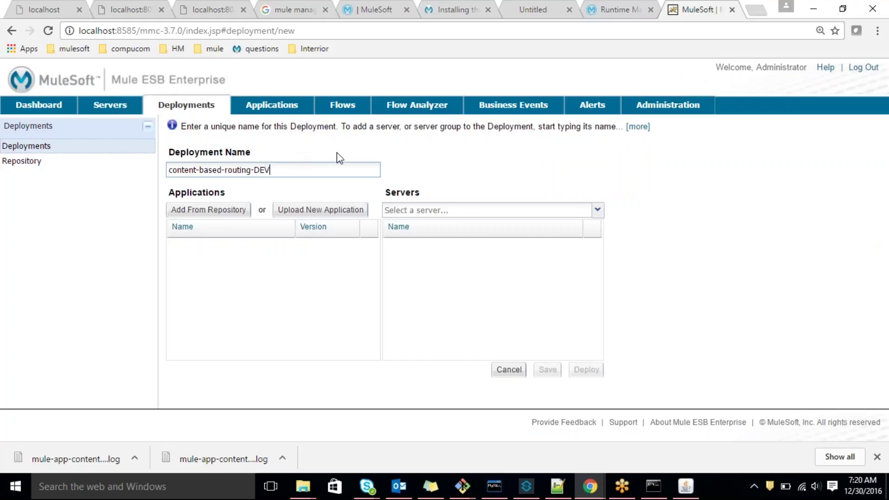
pyautogui.click(598, 210)
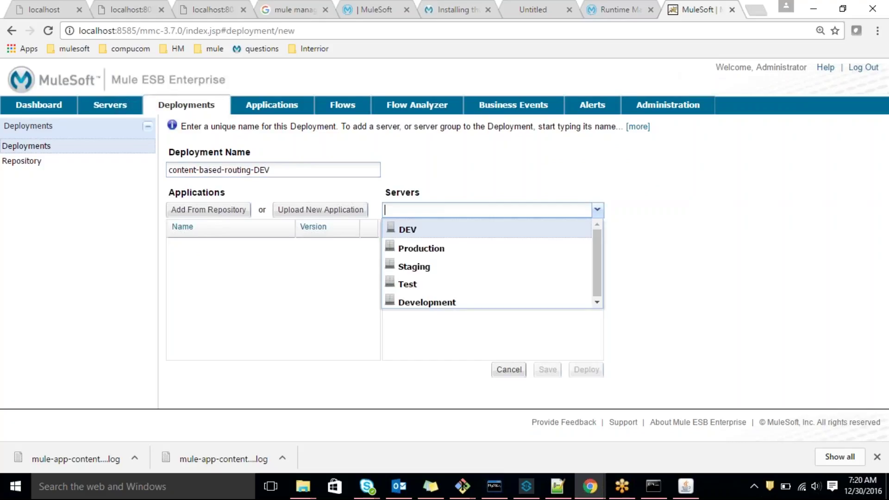
pyautogui.click(422, 233)
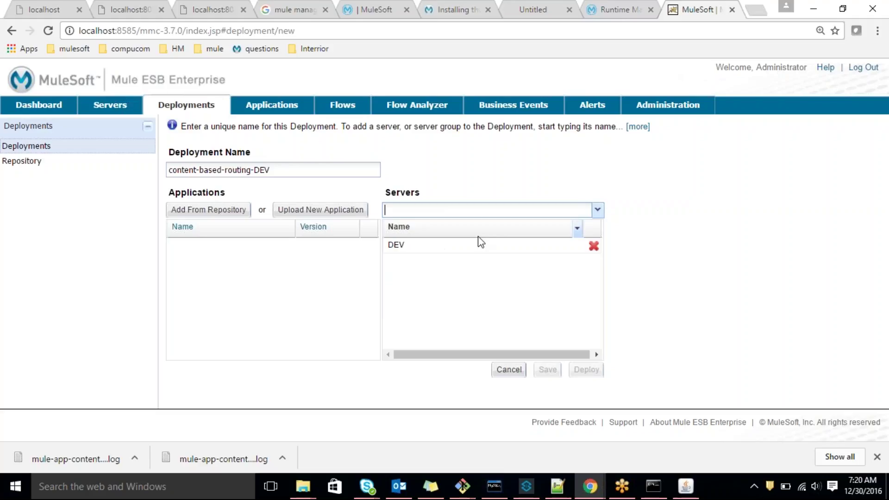
# Upload the content-based-routing_1.4.0 zip into the deployment and deploy it to DEV
pyautogui.click(314, 209)
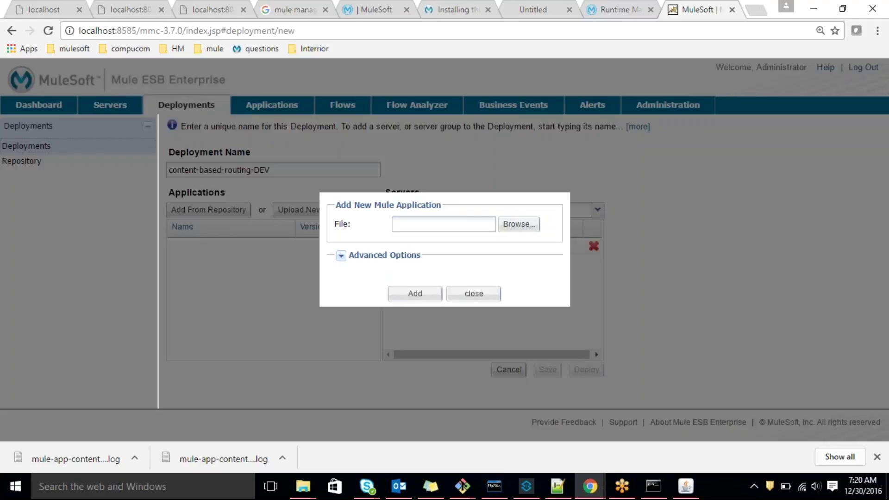
pyautogui.click(518, 225)
pyautogui.click(345, 148)
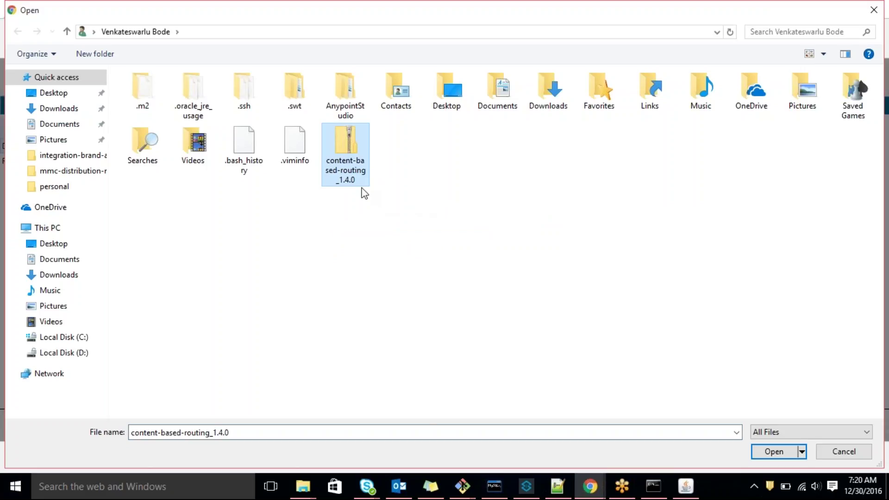
pyautogui.doubleClick(352, 168)
pyautogui.click(415, 293)
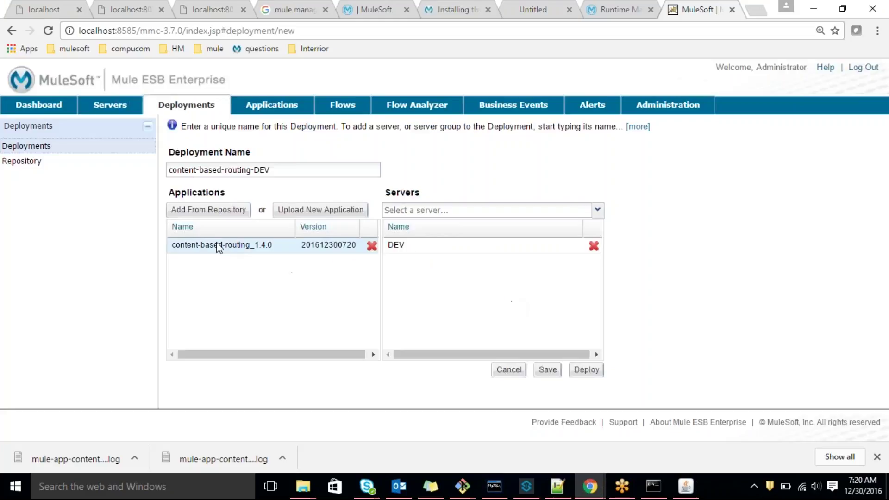
pyautogui.click(584, 369)
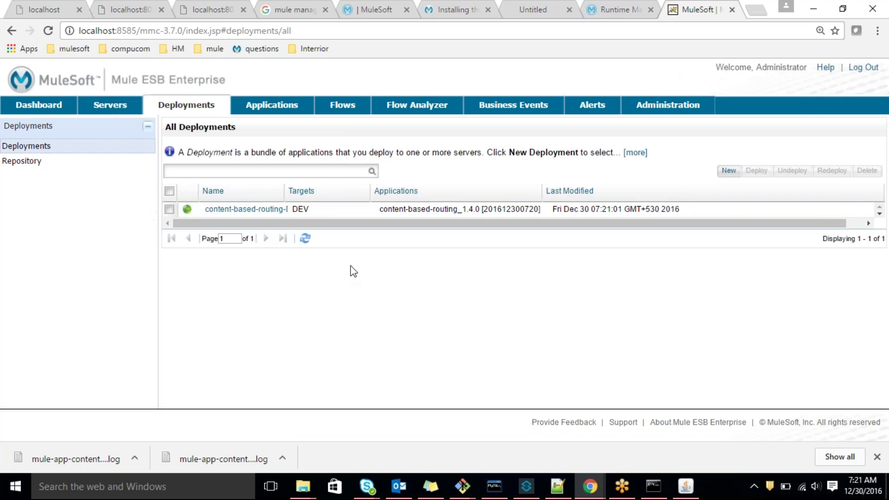
pyautogui.hotkey('alt', 'Tab')
pyautogui.hotkey('alt', 'Tab')
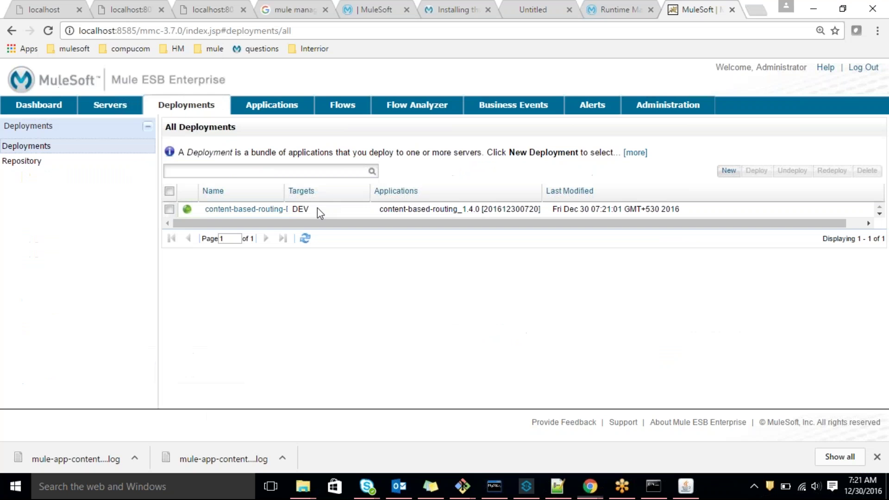
pyautogui.click(47, 2)
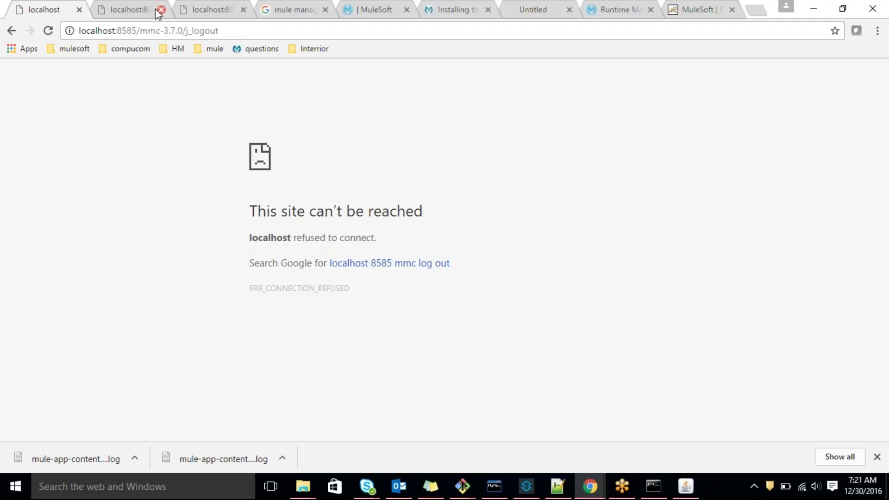
# Reload the localhost:8014 app with the 'Spanish' language value removed from the URL
pyautogui.click(127, 9)
pyautogui.moveTo(220, 30); pyautogui.dragTo(144, 33)
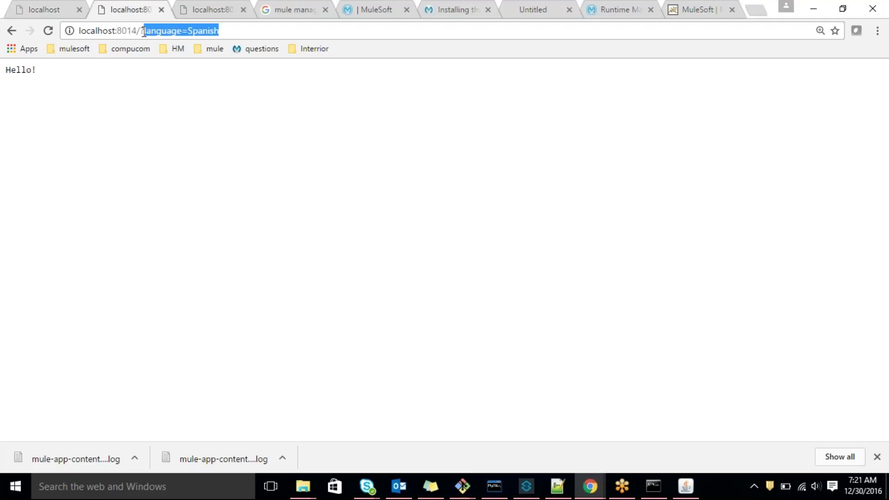
pyautogui.moveTo(262, 24); pyautogui.dragTo(189, 35)
pyautogui.press('BackSpace')
pyautogui.press('Return')
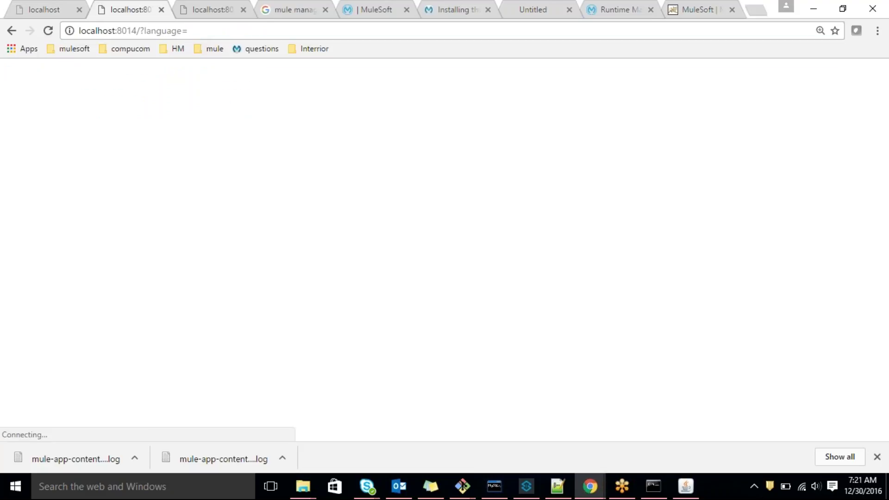
pyautogui.hotkey('alt', 'Tab')
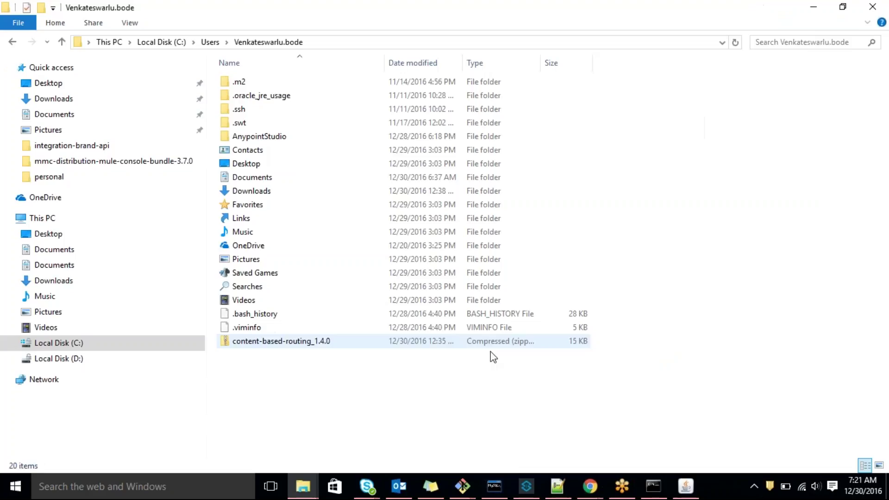
# Maximize the Tomcat console to read the MMC deployment log and Mule startup output
pyautogui.click(521, 483)
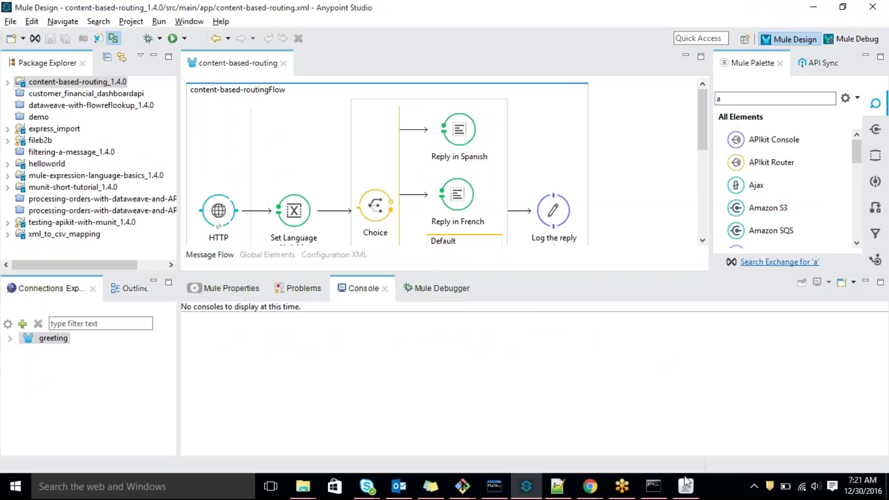
pyautogui.click(686, 484)
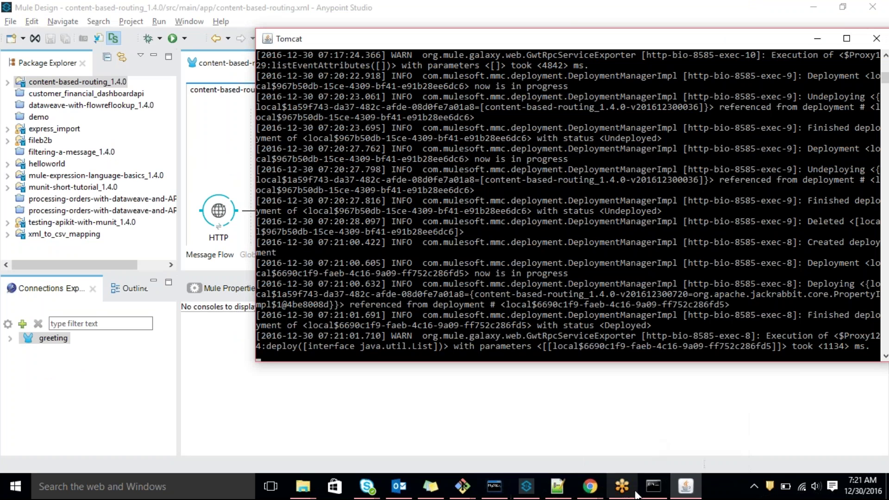
pyautogui.click(654, 488)
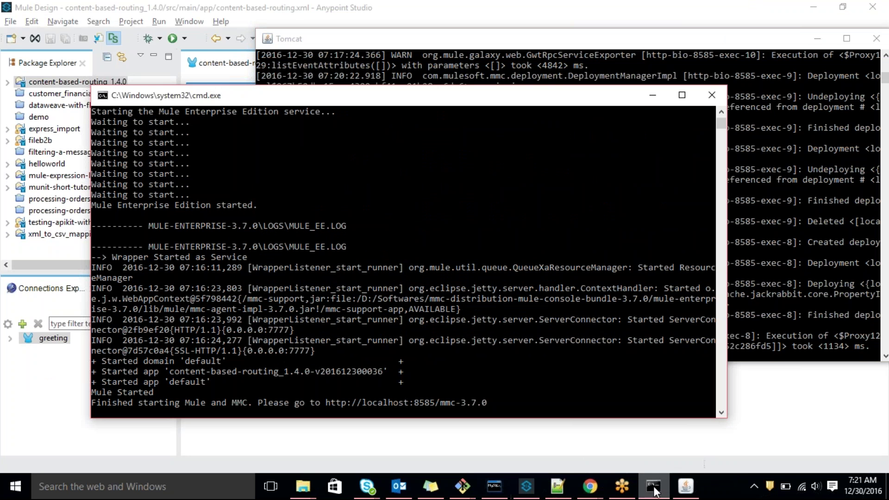
pyautogui.click(685, 486)
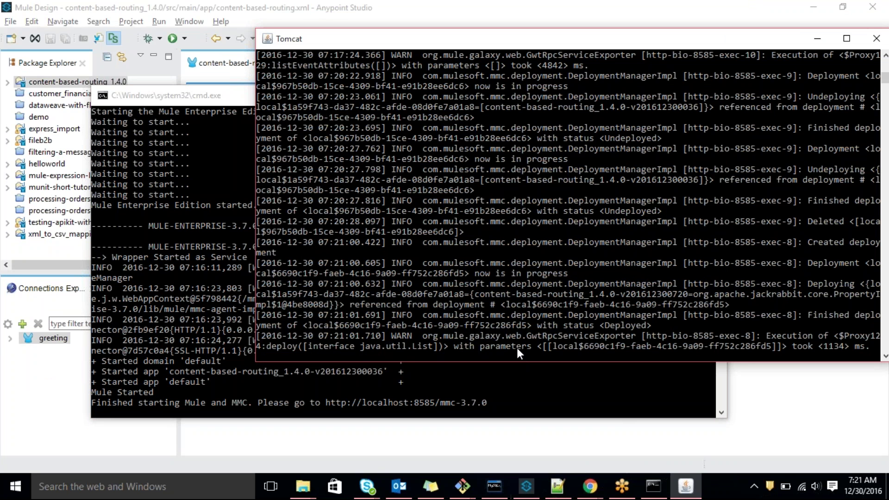
pyautogui.click(839, 42)
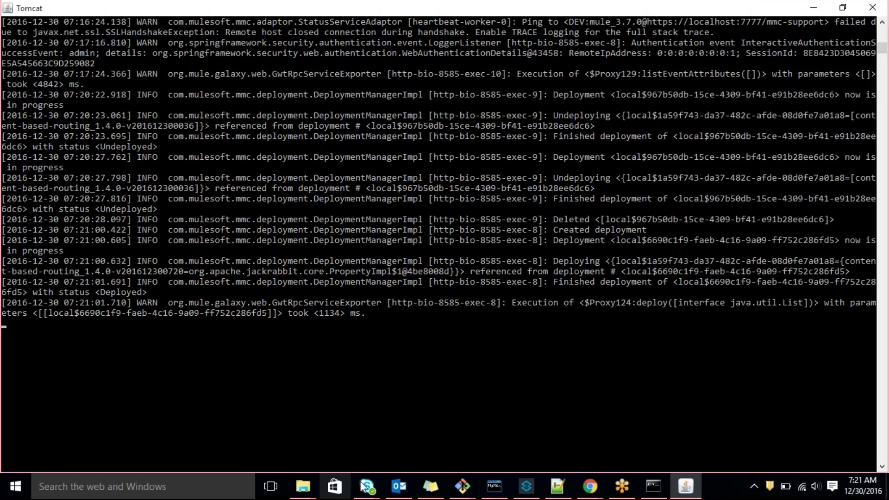
pyautogui.hotkey('alt', 'Tab')
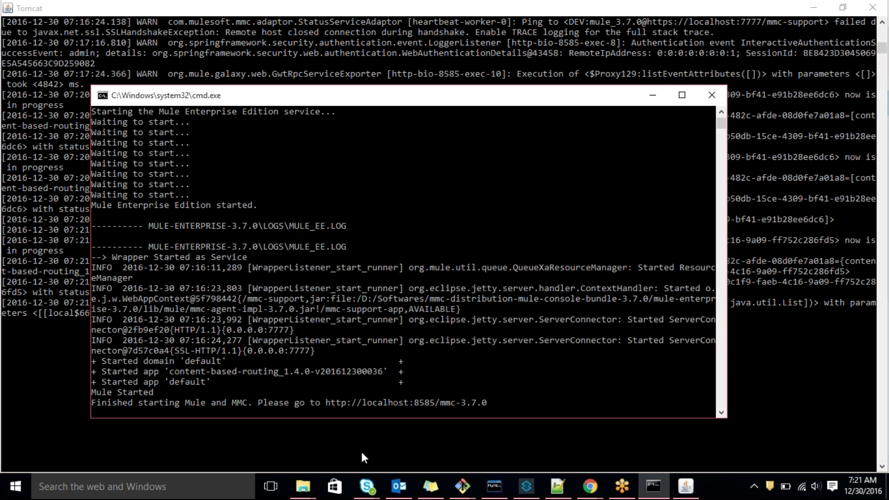
pyautogui.hotkey('alt', 'Tab')
pyautogui.press('Tab')
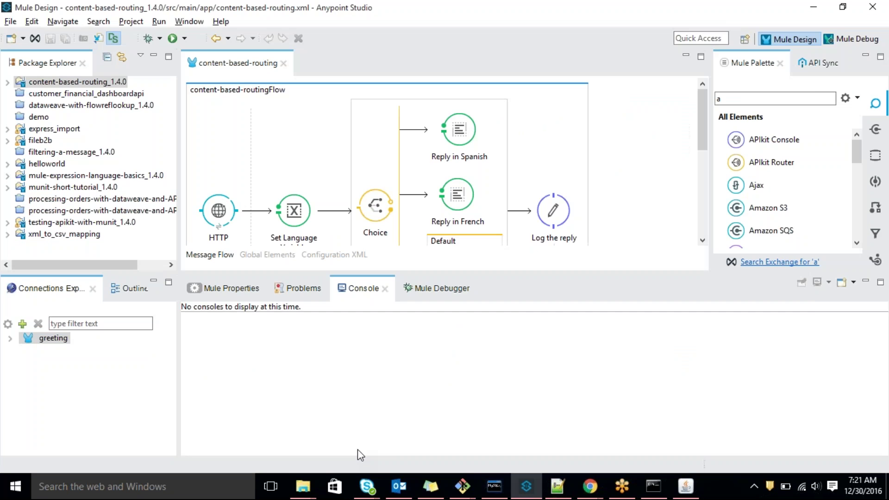
# Check MMC's All Deployments shows content-based-routing_1.4.0 deployed on DEV, modified 07:21:01
pyautogui.hotkey('alt', 'Tab')
pyautogui.press('Tab')
pyautogui.press('Tab')
pyautogui.press('Tab')
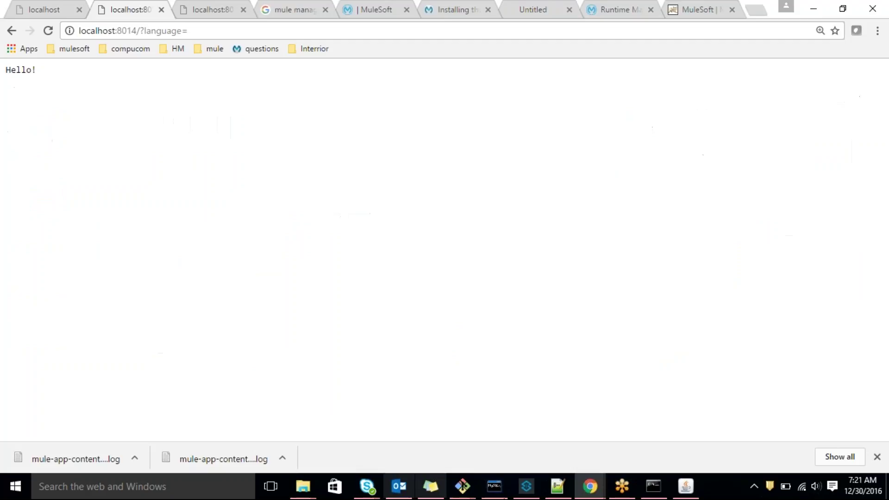
pyautogui.click(699, 9)
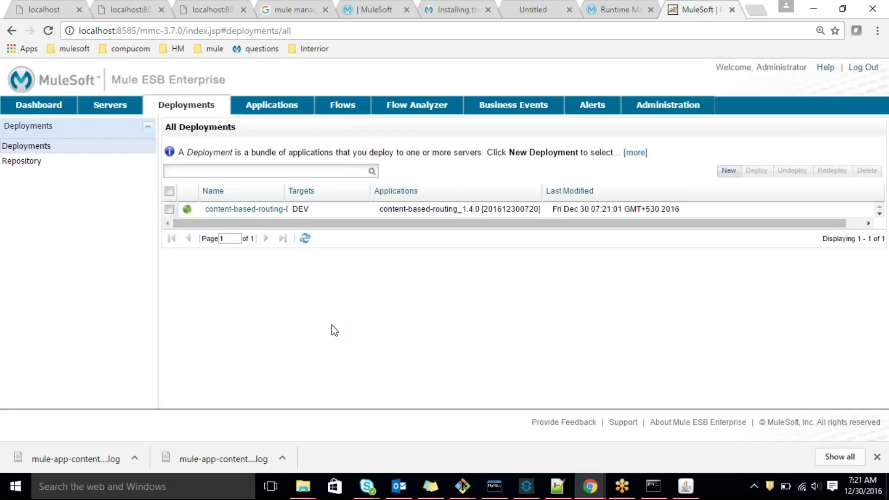
pyautogui.click(526, 486)
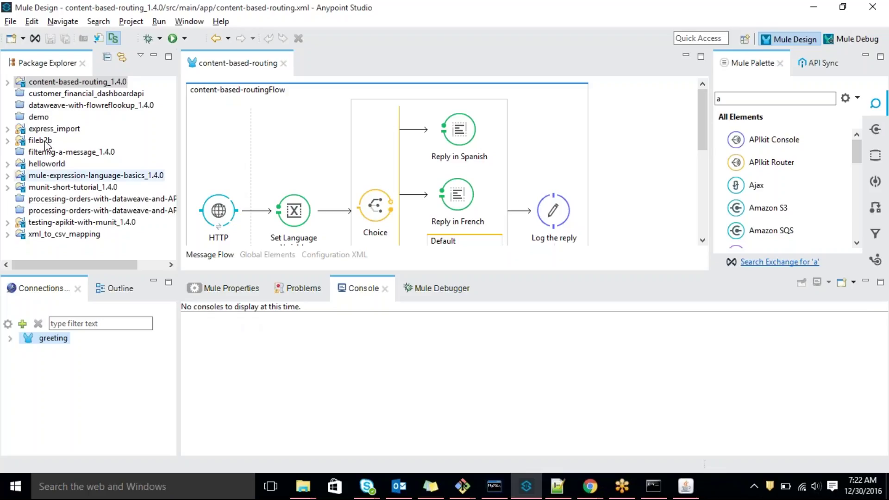
pyautogui.click(64, 83)
# Run content-based-routing_1.4.0 as a Mule Application and find the 'Address already in use' error
pyautogui.rightClick(63, 82)
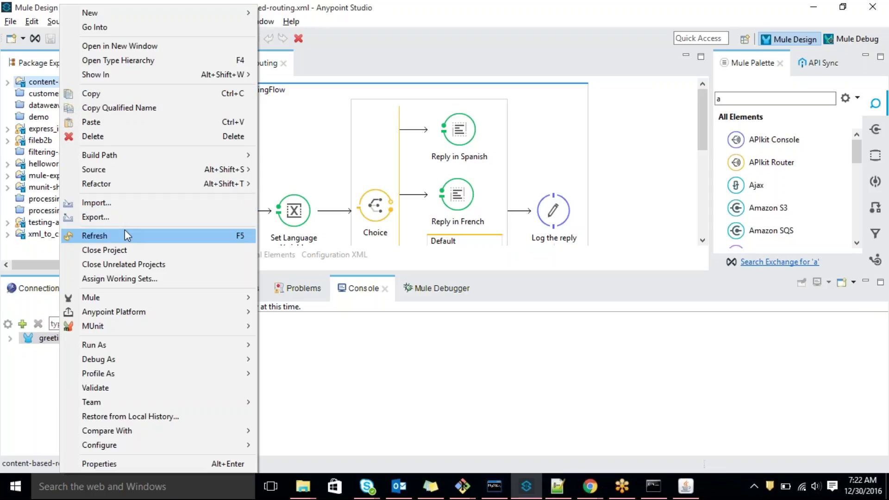
pyautogui.moveTo(122, 348)
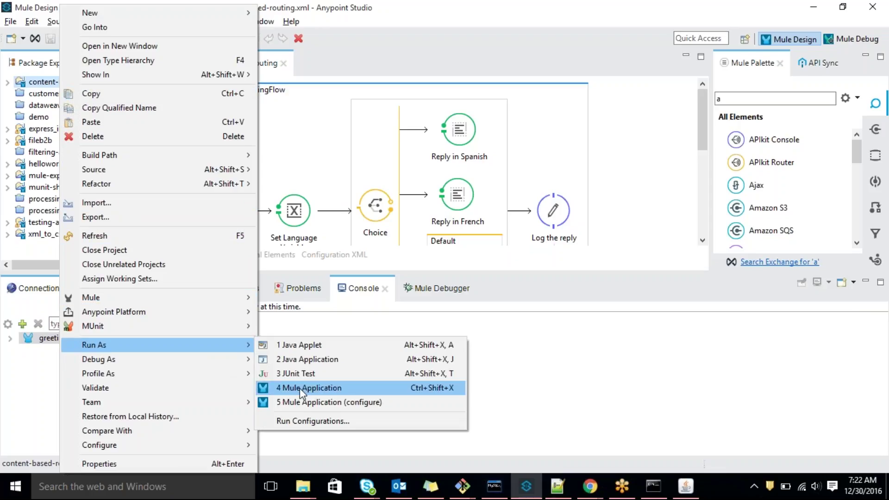
pyautogui.click(299, 387)
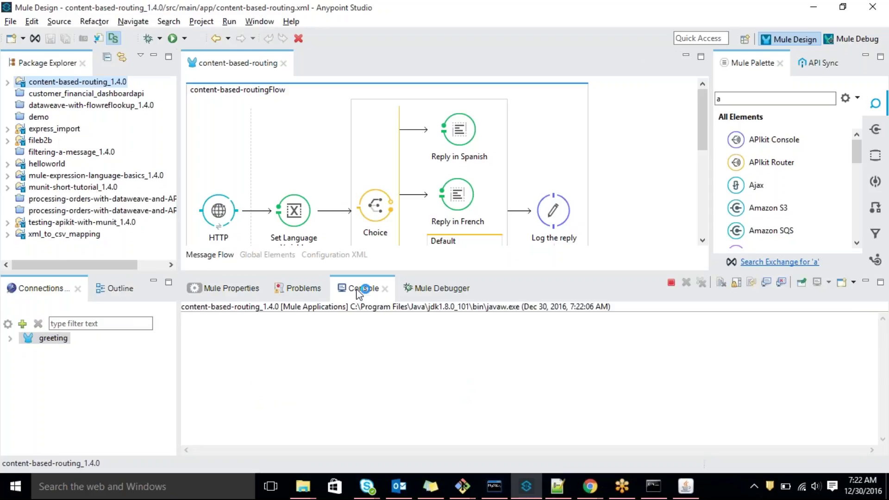
pyautogui.doubleClick(355, 290)
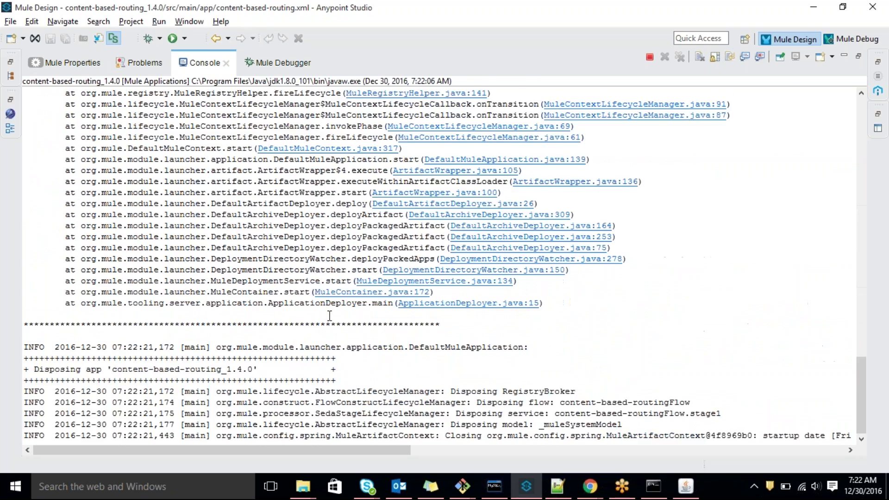
pyautogui.scroll(20, 308, 244)
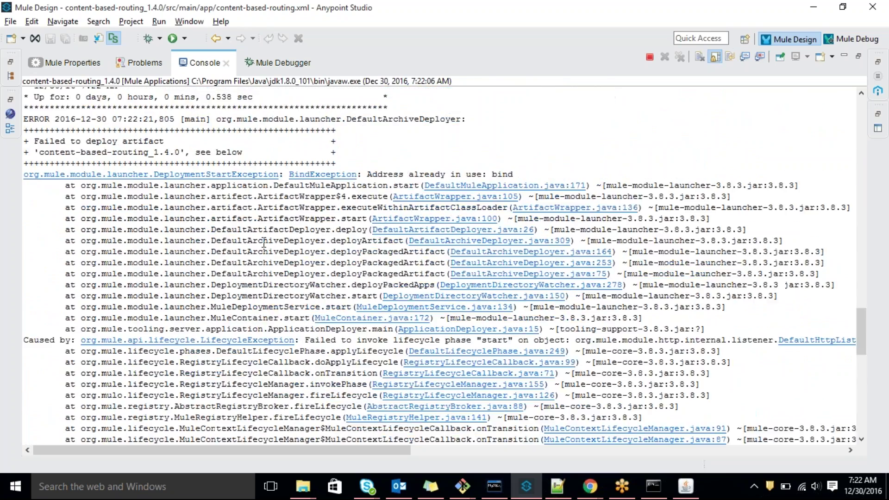
pyautogui.scroll(-4, 260, 239)
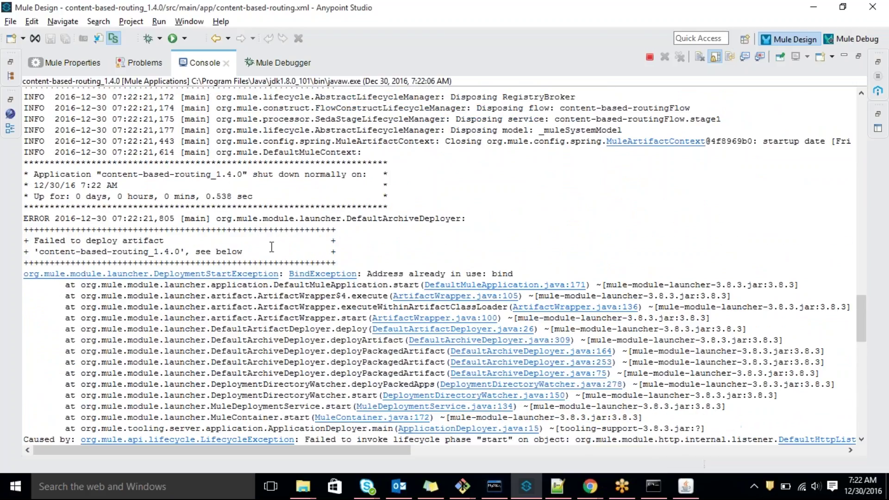
pyautogui.moveTo(372, 273); pyautogui.dragTo(504, 274)
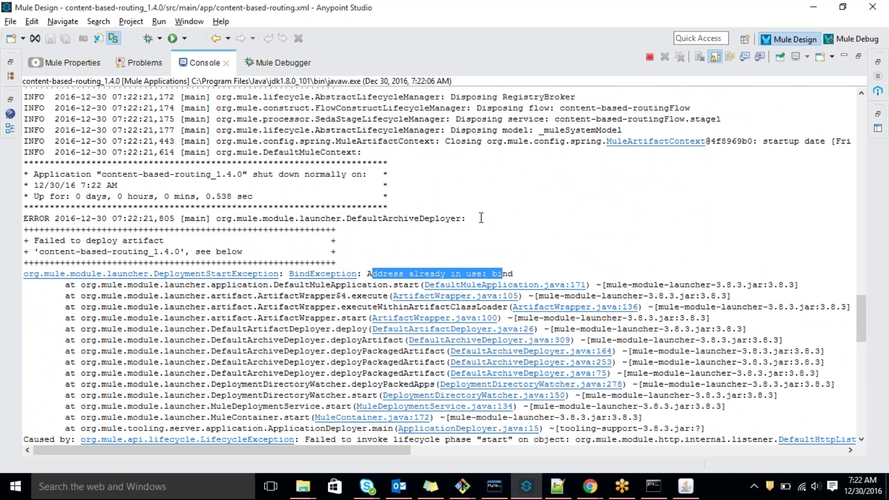
pyautogui.scroll(5, 530, 215)
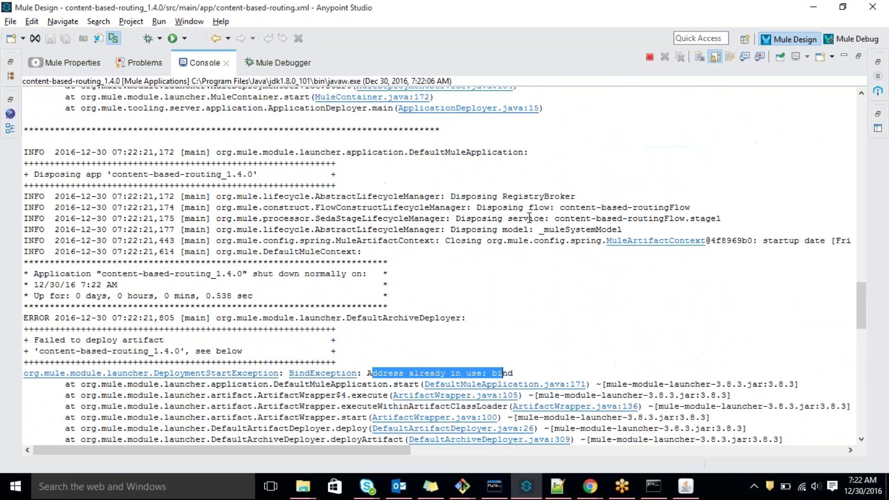
# Review the BindException root stack trace, then terminate the run and remove the launch
pyautogui.hotkey('alt', 'Tab')
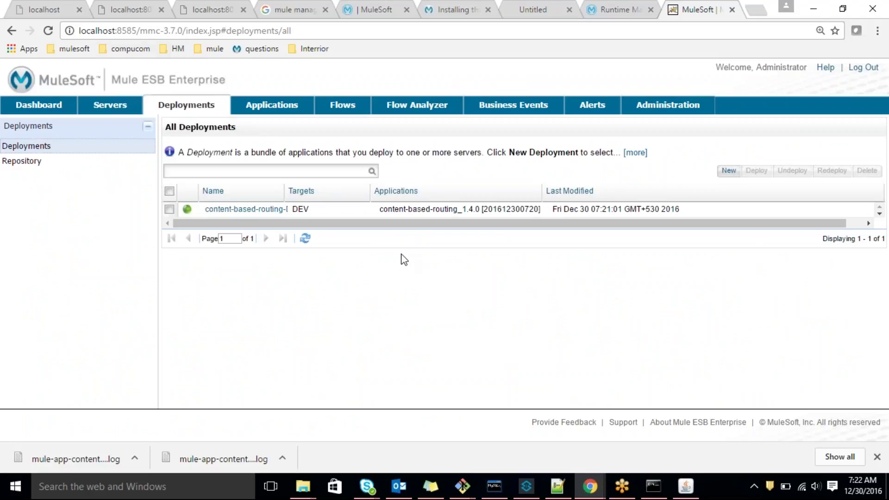
pyautogui.hotkey('alt', 'Tab')
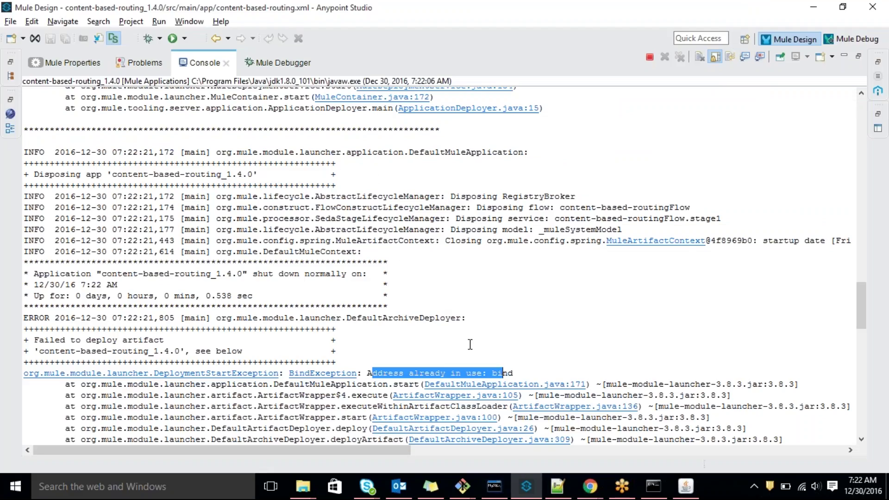
pyautogui.scroll(3, 465, 336)
pyautogui.scroll(15, 469, 345)
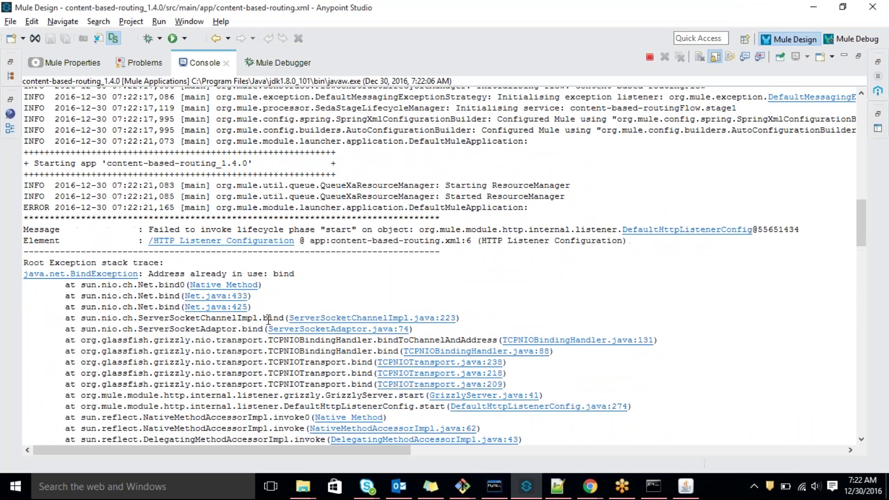
pyautogui.moveTo(126, 268); pyautogui.dragTo(310, 273)
pyautogui.click(537, 303)
pyautogui.scroll(4, 536, 307)
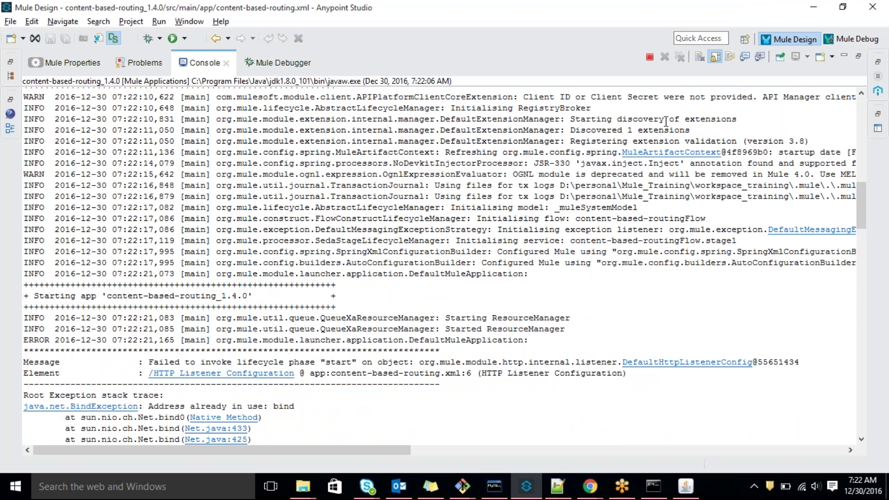
pyautogui.click(649, 57)
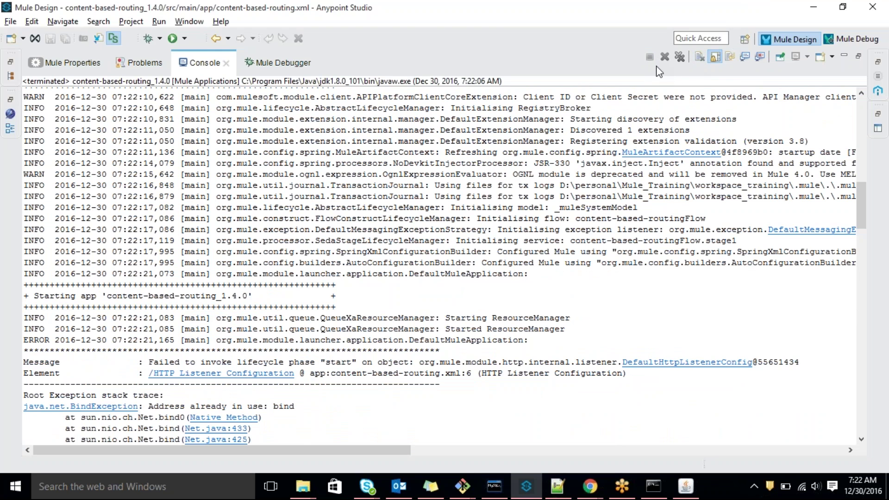
pyautogui.click(672, 62)
# Open the DEV server's Server Details dashboard from MMC's Servers list
pyautogui.hotkey('alt', 'Tab')
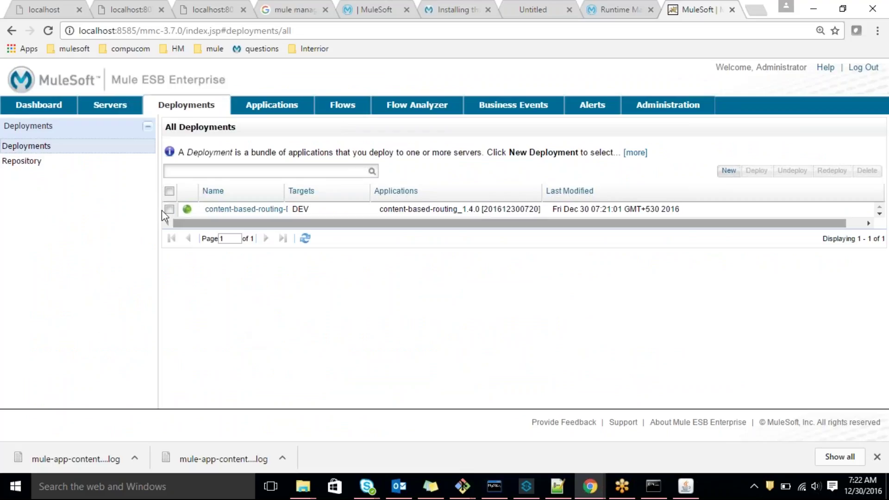
pyautogui.hotkey('alt', 'Tab')
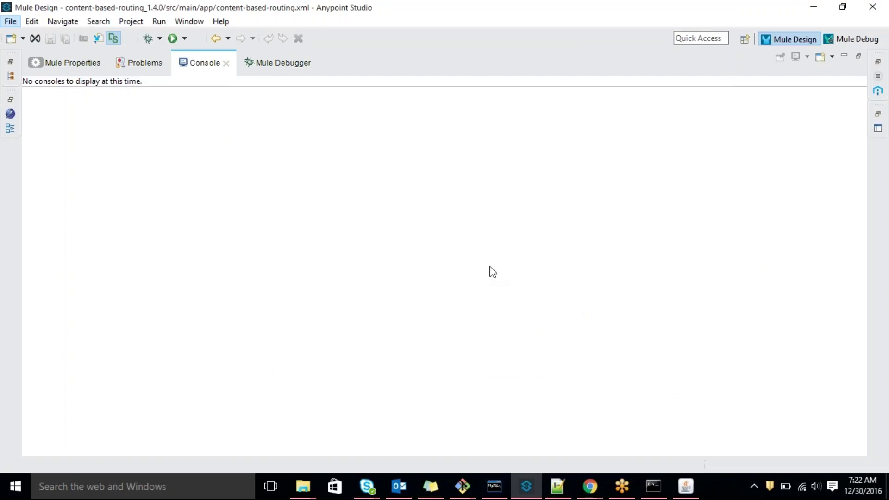
pyautogui.hotkey('alt', 'Tab')
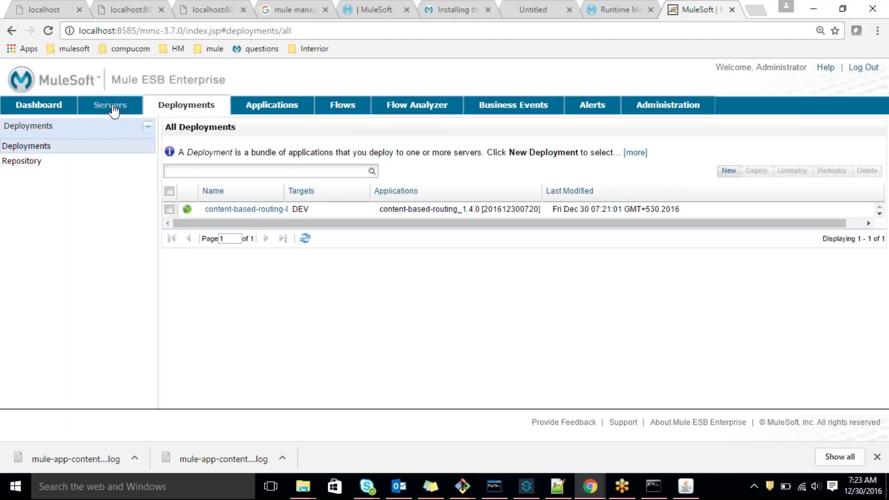
pyautogui.click(110, 105)
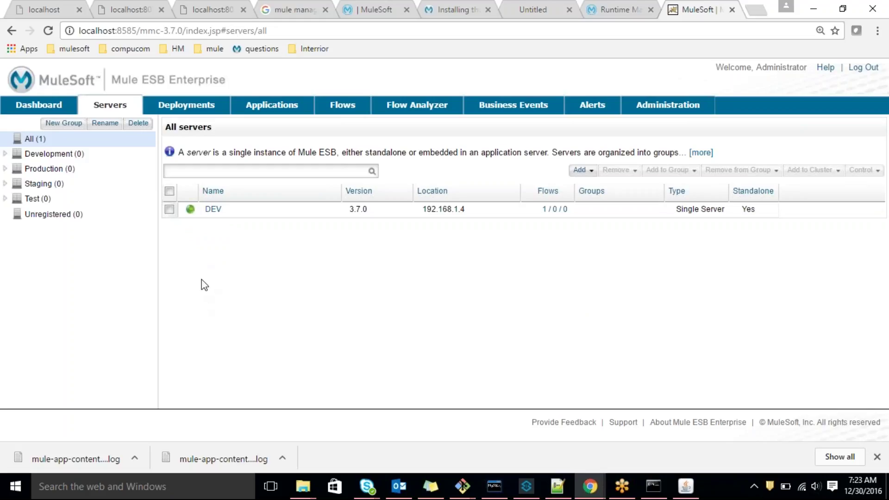
pyautogui.click(213, 209)
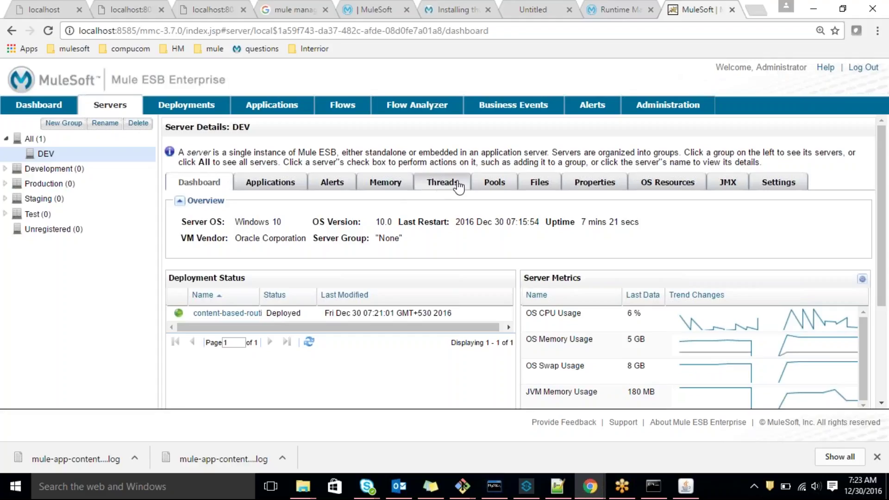
pyautogui.click(531, 188)
# Scroll the DEV server's Files list and open the logs/ folder to see its log files
pyautogui.scroll(-2, 288, 306)
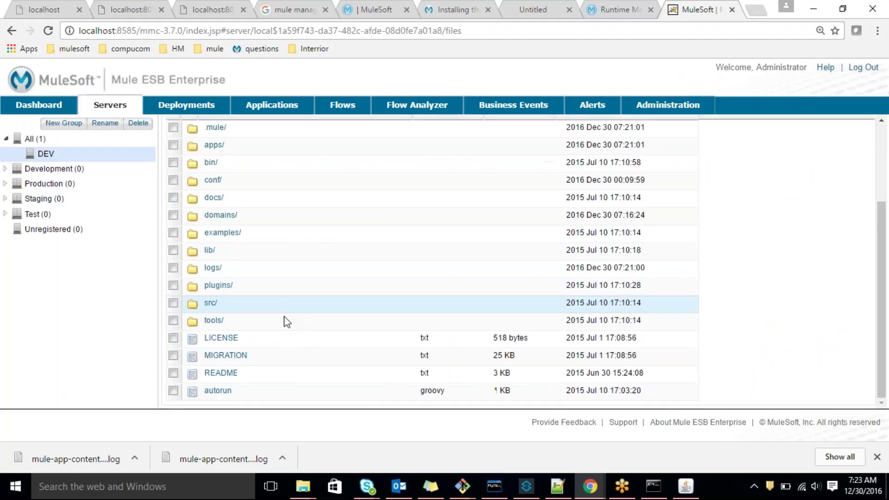
pyautogui.scroll(3, 280, 343)
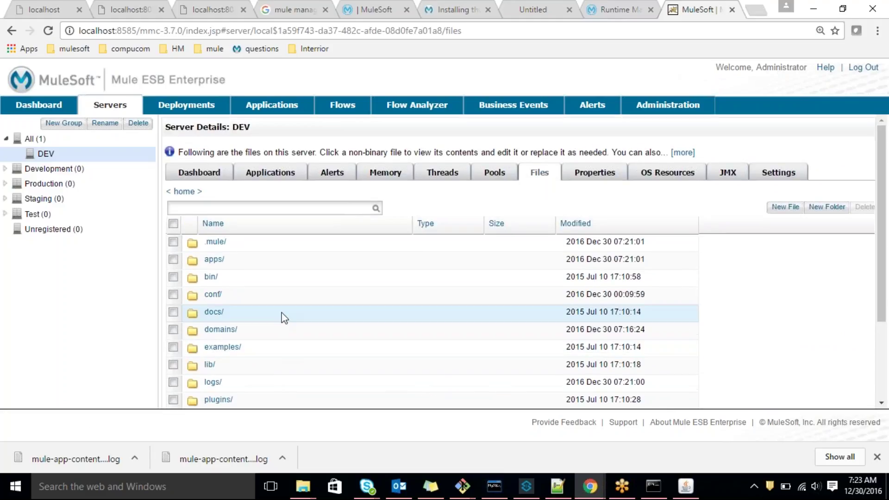
pyautogui.scroll(-2, 260, 360)
pyautogui.scroll(-1, 258, 355)
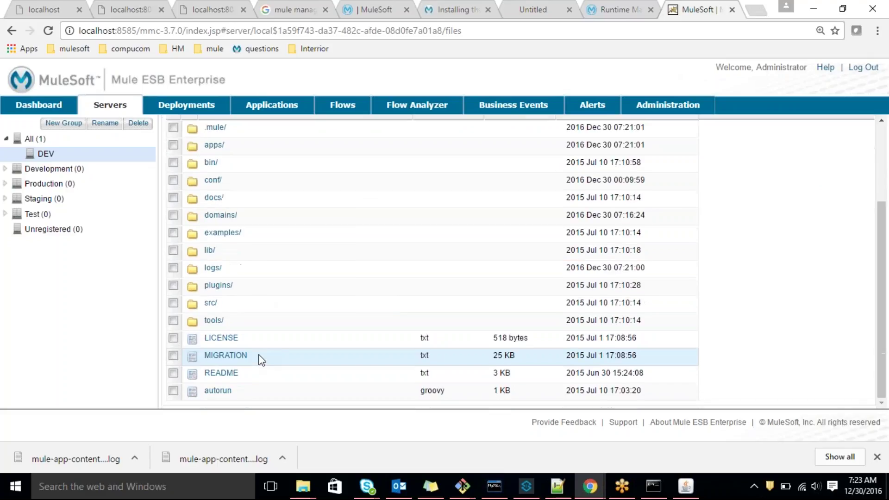
pyautogui.scroll(2, 258, 355)
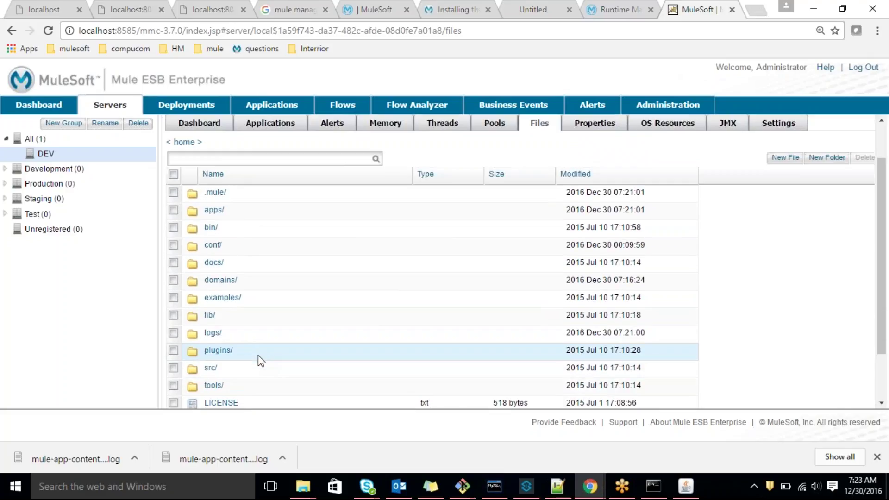
pyautogui.click(212, 334)
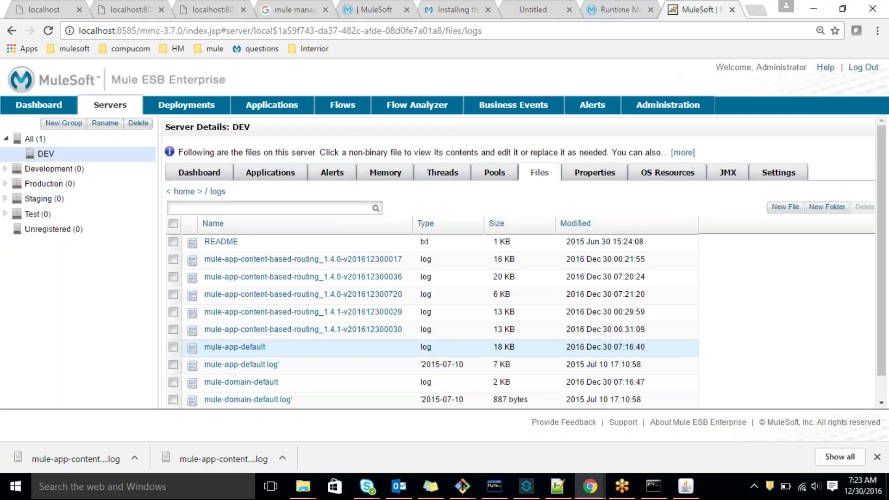
pyautogui.scroll(-1, 332, 382)
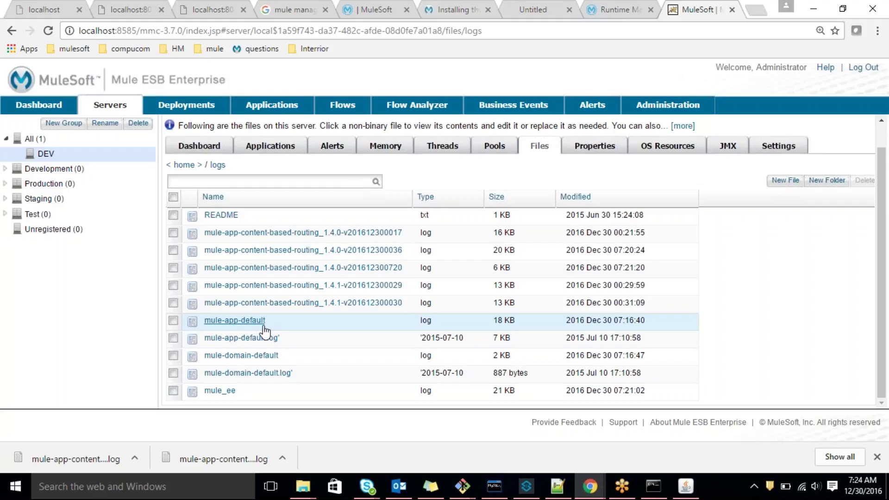
# Restore Studio's panels and expand content-based-routing_1.4.0 down to src/test/resources
pyautogui.hotkey('alt', 'Tab')
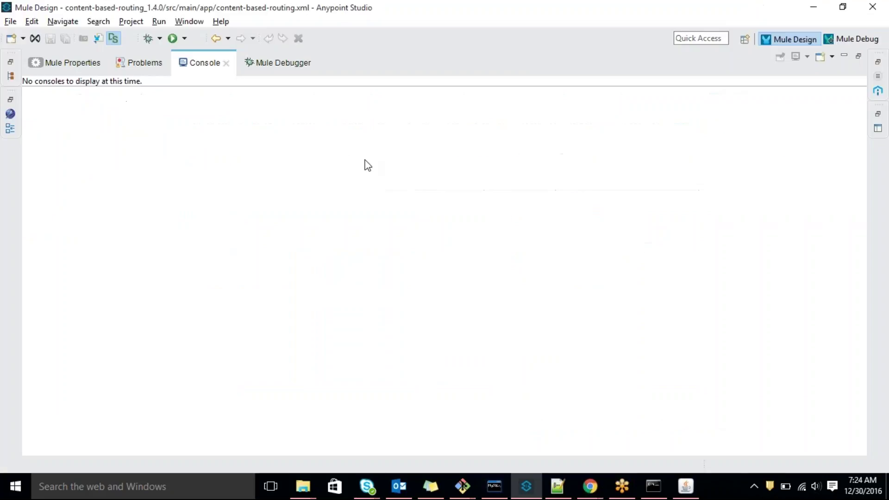
pyautogui.doubleClick(206, 63)
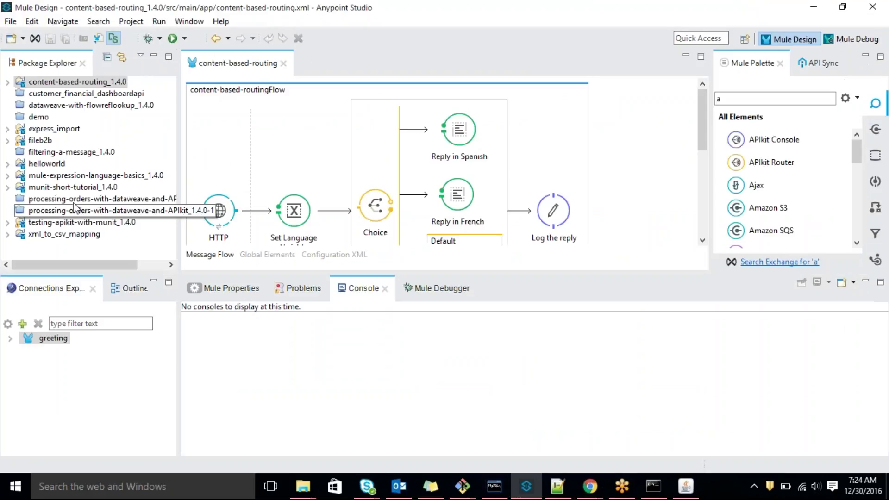
pyautogui.click(7, 82)
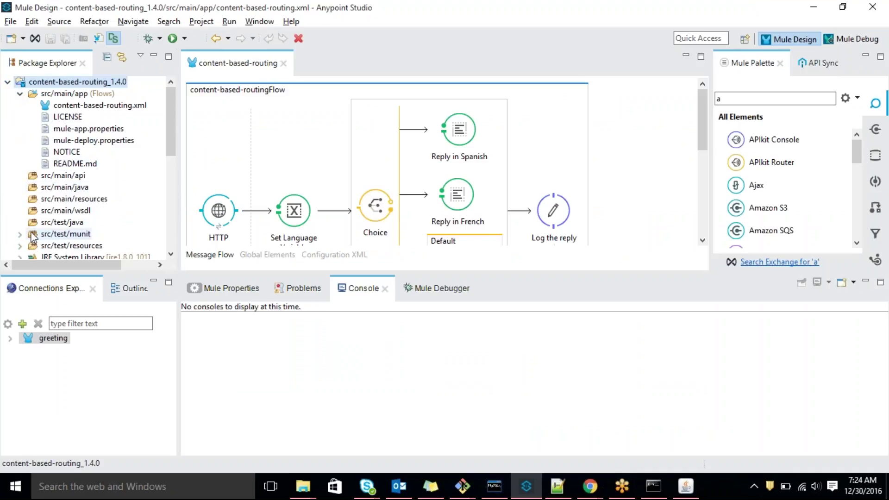
pyautogui.scroll(-1, 44, 212)
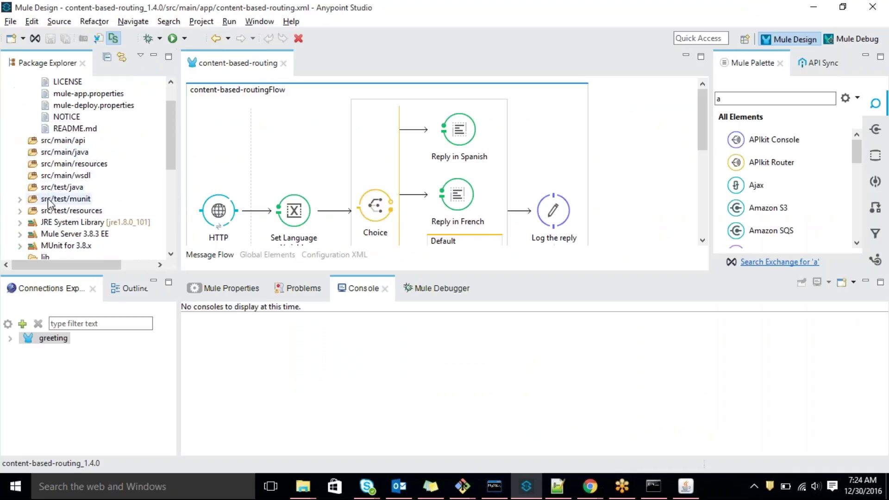
pyautogui.scroll(1, 45, 213)
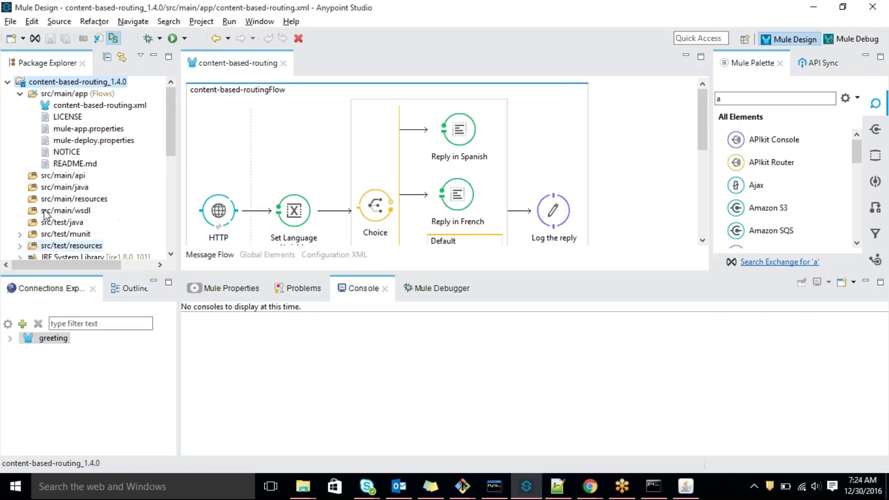
pyautogui.click(19, 94)
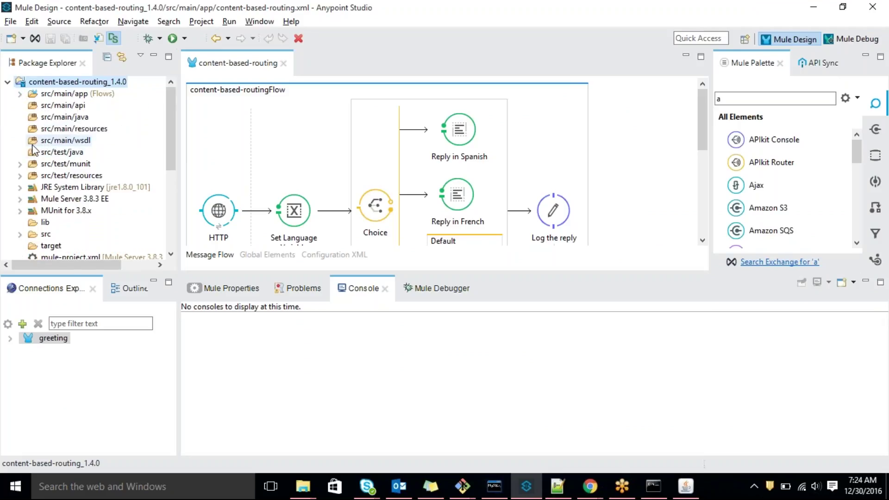
pyautogui.click(20, 165)
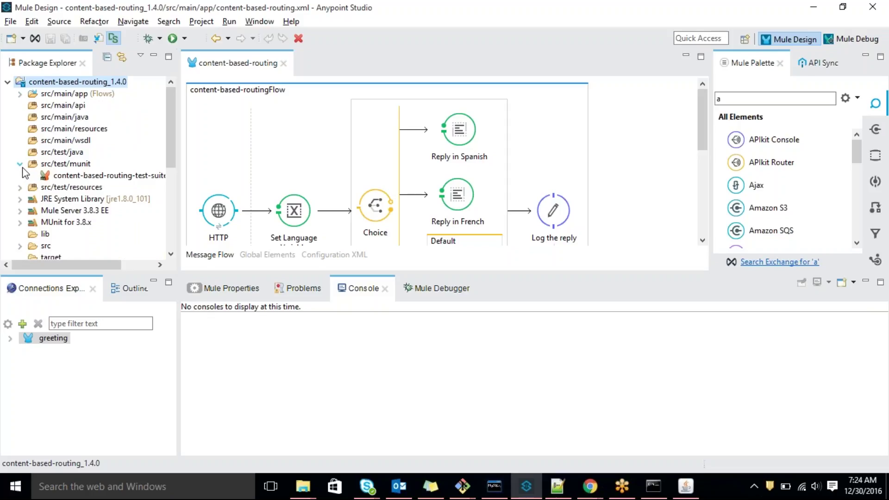
pyautogui.click(21, 165)
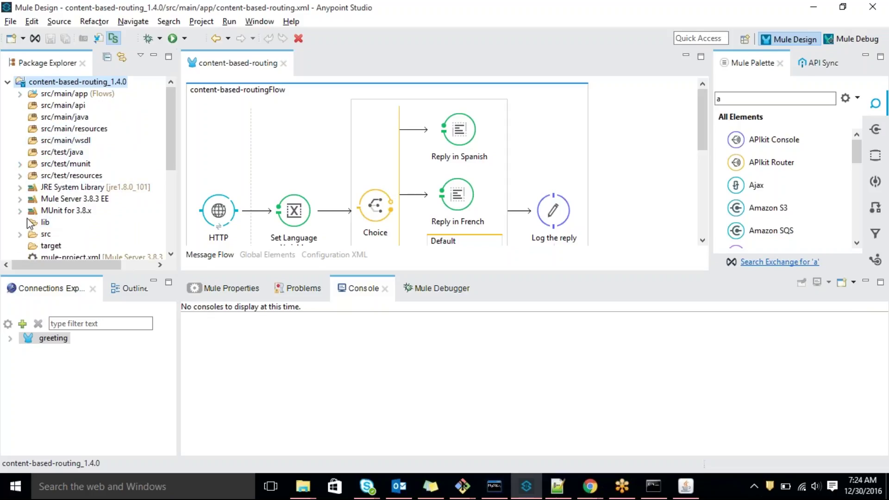
pyautogui.click(19, 176)
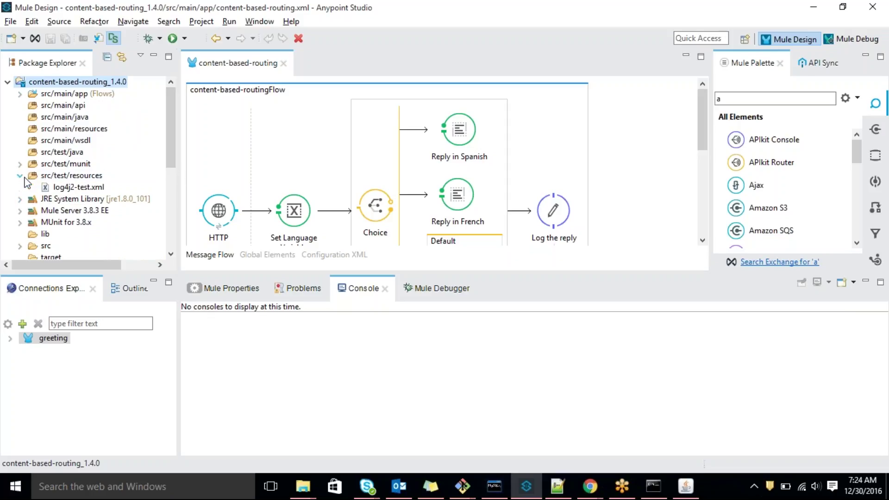
# Open log4j2-test.xml to review its STDOUT appender and loggers, then begin an Open Resource search
pyautogui.doubleClick(47, 188)
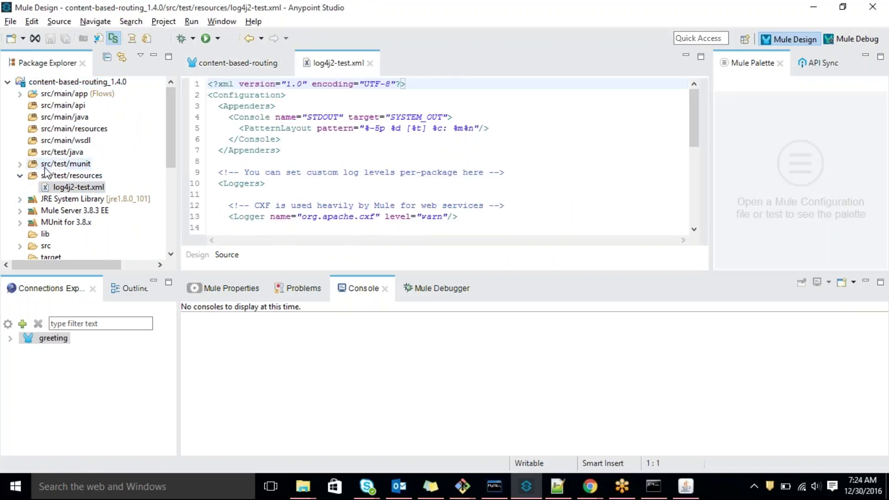
pyautogui.click(545, 184)
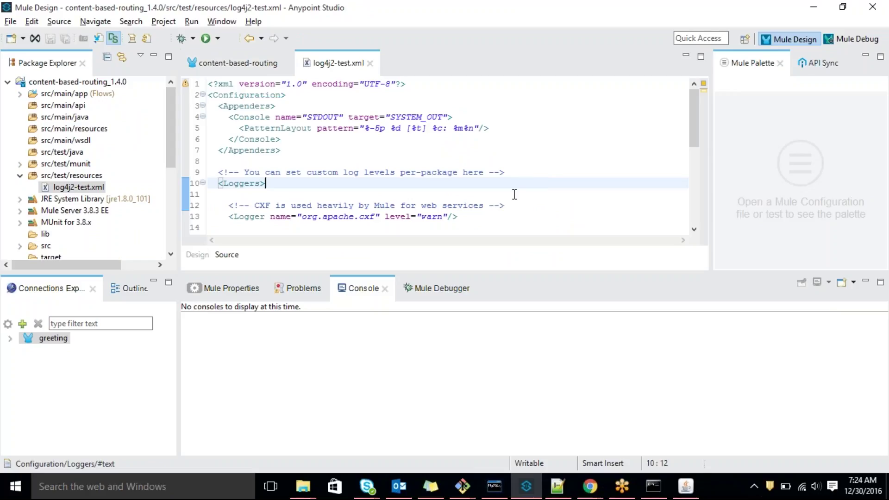
pyautogui.scroll(-6, 524, 179)
pyautogui.scroll(3, 506, 197)
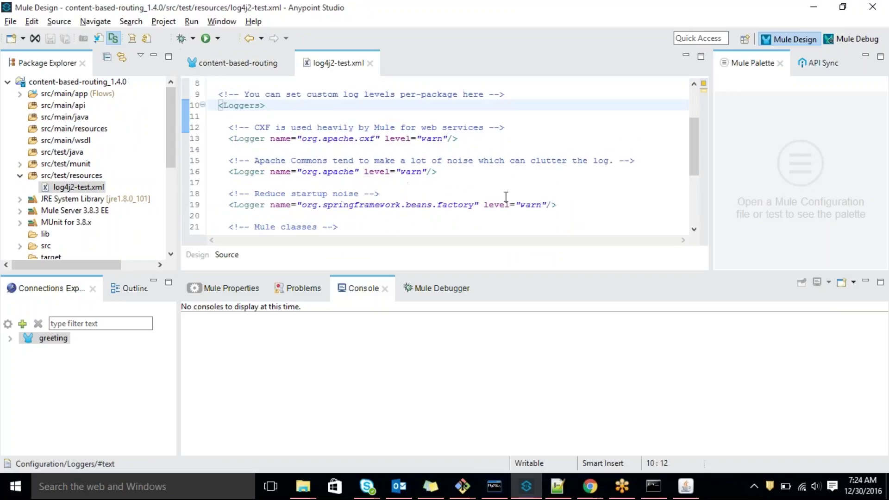
pyautogui.hotkey('ctrl', 'shift', 'r')
# Search Open Resource for the content-based-routing log4j2-test.xml, then dismiss the search without opening anything
pyautogui.write('lof')
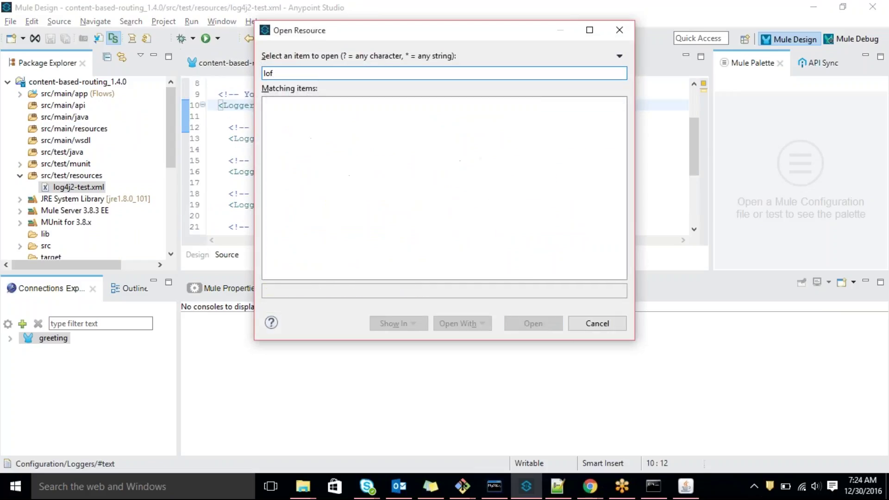
pyautogui.press('BackSpace')
pyautogui.write('g4')
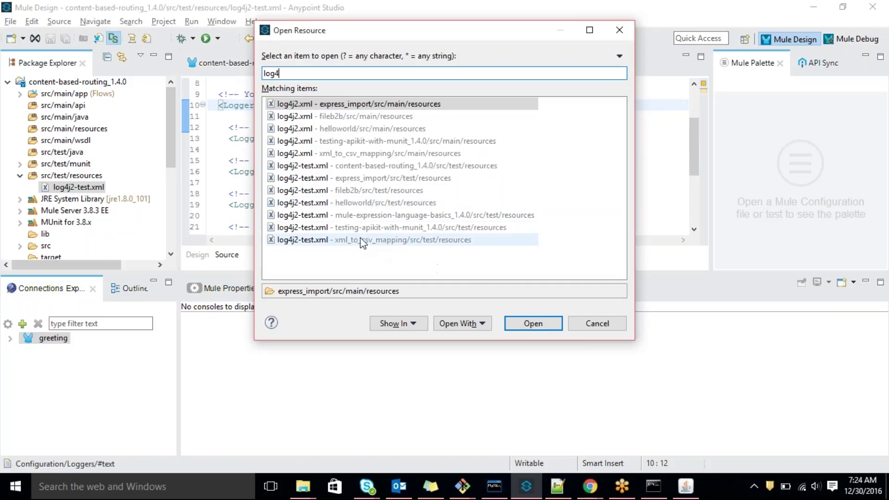
pyautogui.click(372, 167)
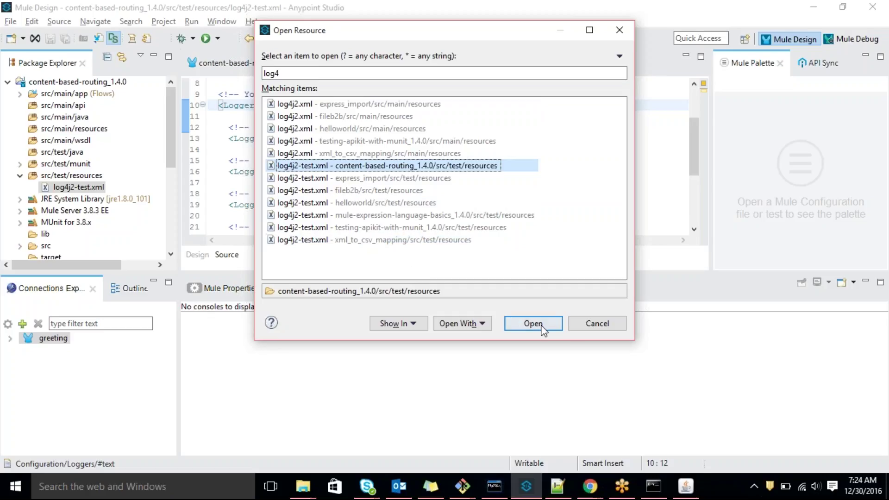
pyautogui.click(585, 323)
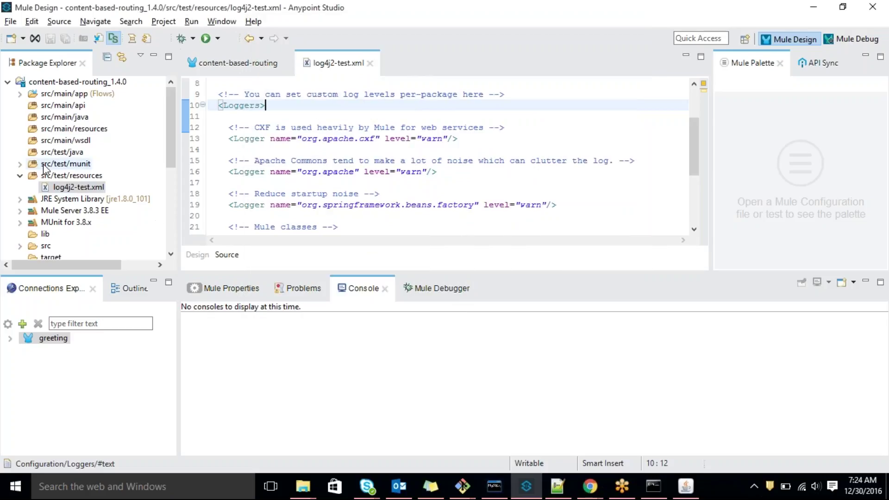
# Review log4j2-test.xml loggers (org.mule, com.mulesoft at info; org.jetel, Tracking at warn) and return to MMC
pyautogui.click(69, 129)
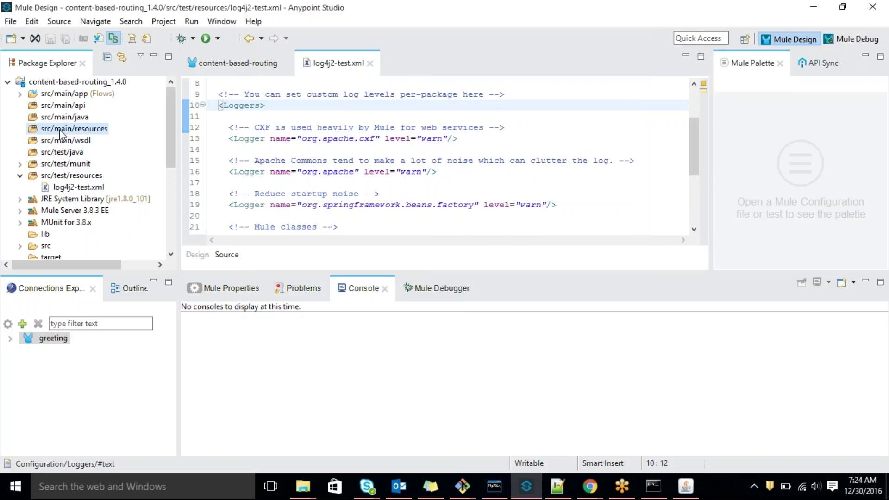
pyautogui.click(396, 204)
pyautogui.scroll(3, 407, 180)
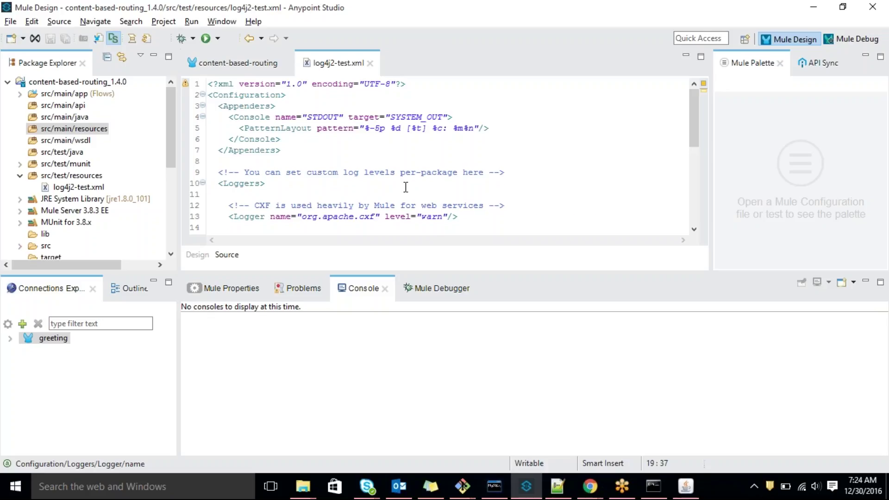
pyautogui.scroll(-1, 405, 187)
pyautogui.scroll(-1, 405, 187)
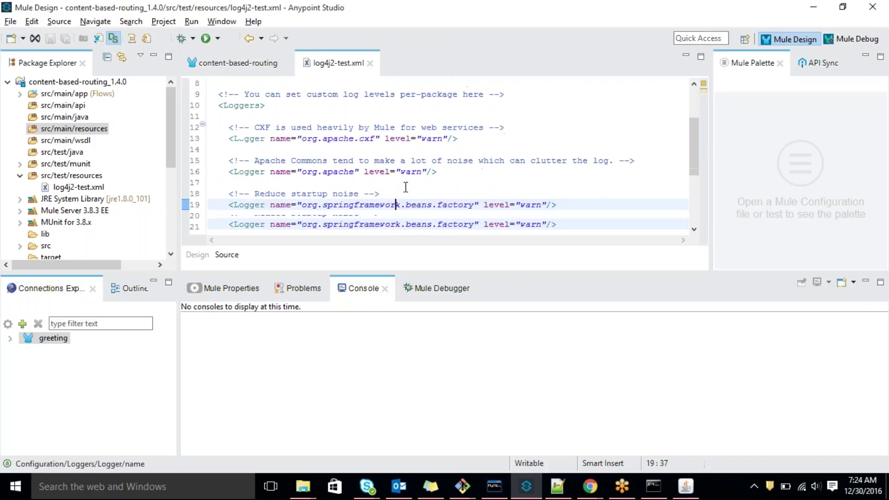
pyautogui.scroll(-1, 406, 187)
pyautogui.scroll(-2, 405, 187)
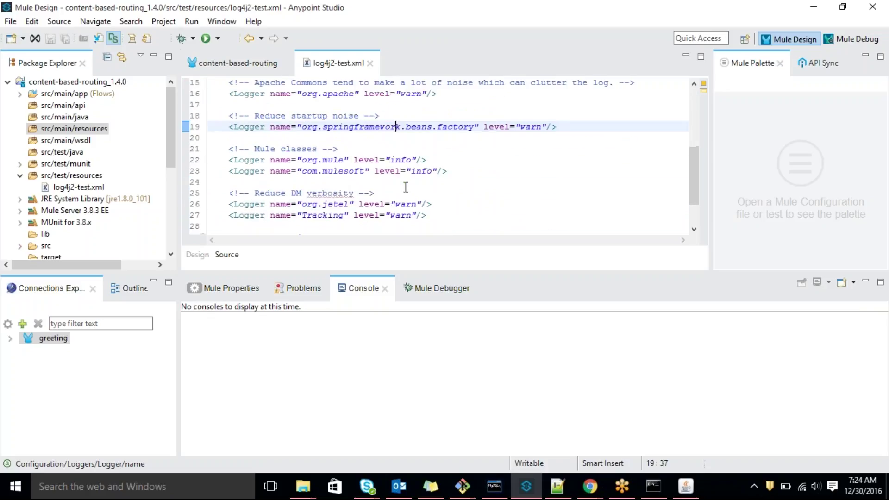
pyautogui.click(62, 83)
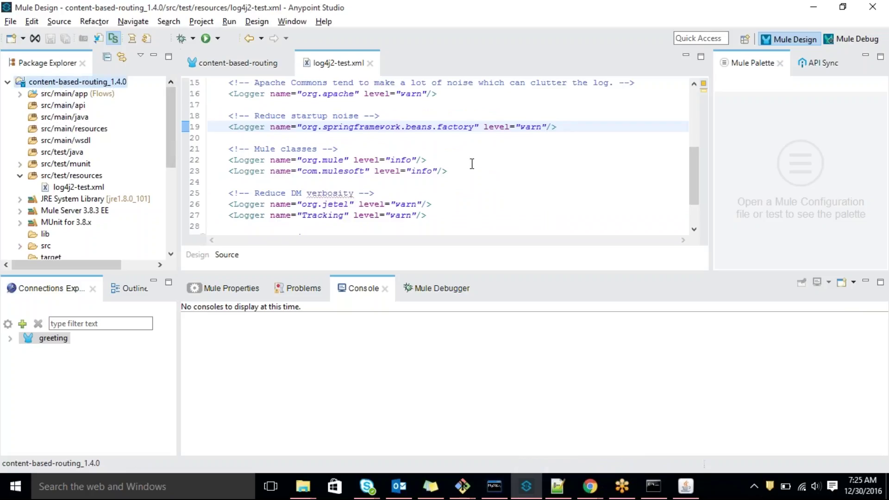
pyautogui.hotkey('alt', 'Tab')
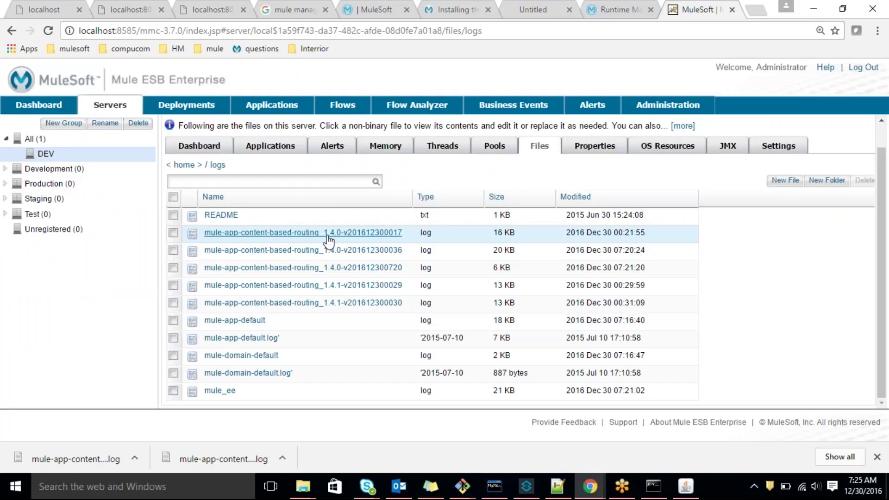
# Sort the DEV logs folder newest first and open the latest content-based-routing log
pyautogui.click(576, 197)
pyautogui.click(575, 222)
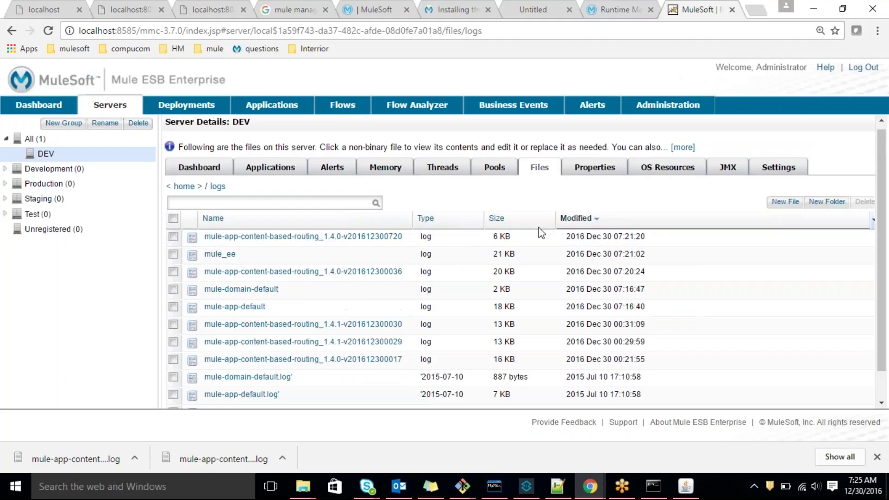
pyautogui.click(249, 240)
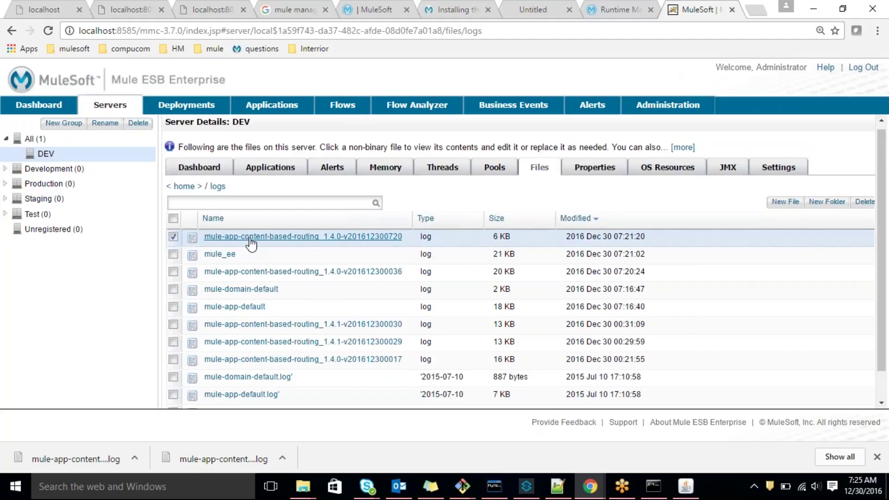
pyautogui.scroll(-7, 304, 275)
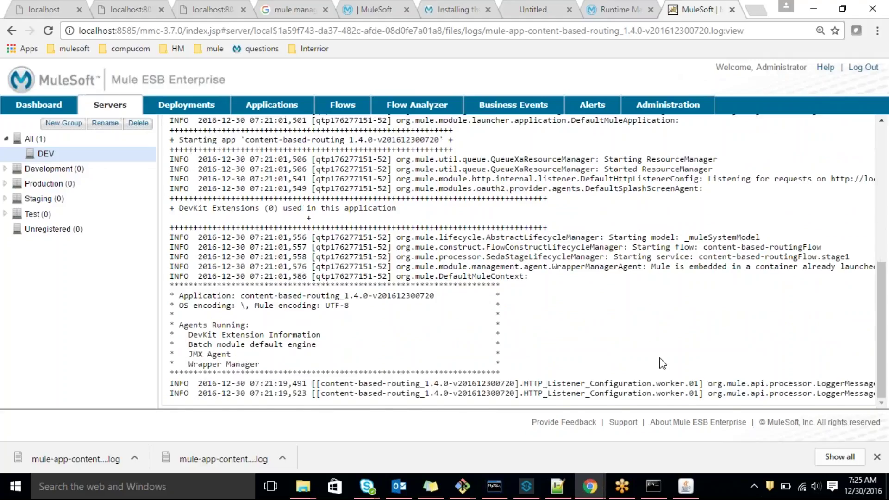
pyautogui.scroll(7, 660, 363)
pyautogui.click(828, 210)
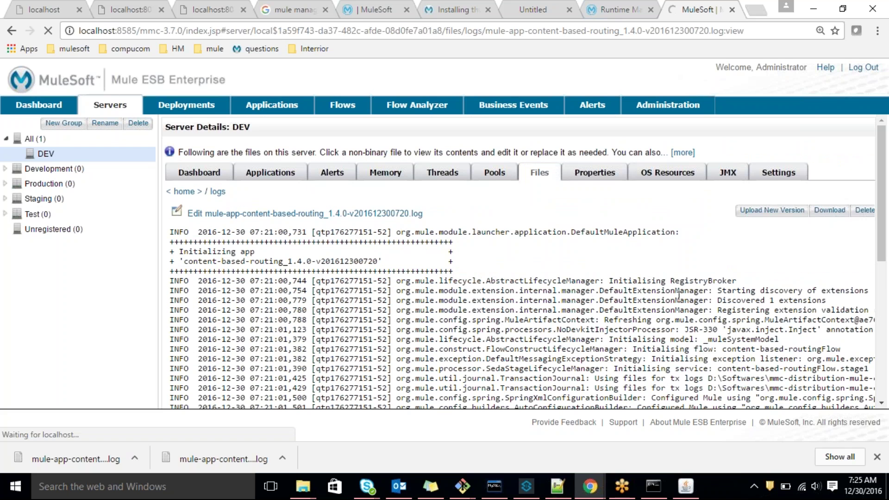
pyautogui.scroll(-5, 602, 306)
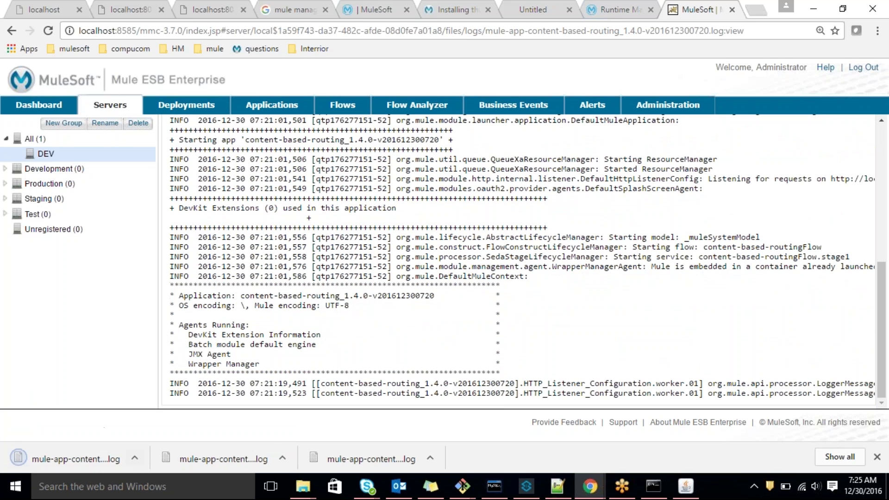
pyautogui.click(135, 458)
pyautogui.click(176, 415)
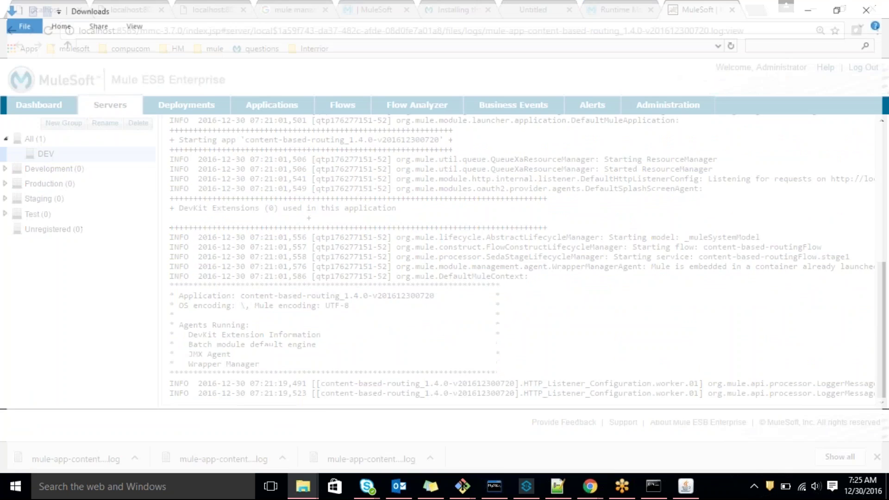
# Open the downloaded log in Notepad++ and select the reply text on line 48
pyautogui.rightClick(311, 101)
pyautogui.click(368, 168)
pyautogui.moveTo(101, 447); pyautogui.dragTo(424, 467)
pyautogui.moveTo(343, 419); pyautogui.dragTo(119, 417)
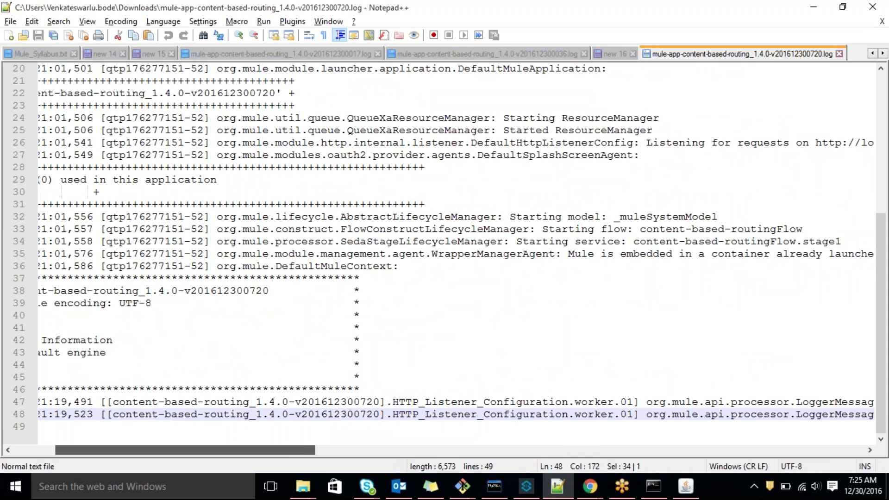
# In Anypoint Studio, maximize the content-based-routing flow and open the Log the reply logger's properties
pyautogui.click(303, 486)
pyautogui.press('super+Tab')
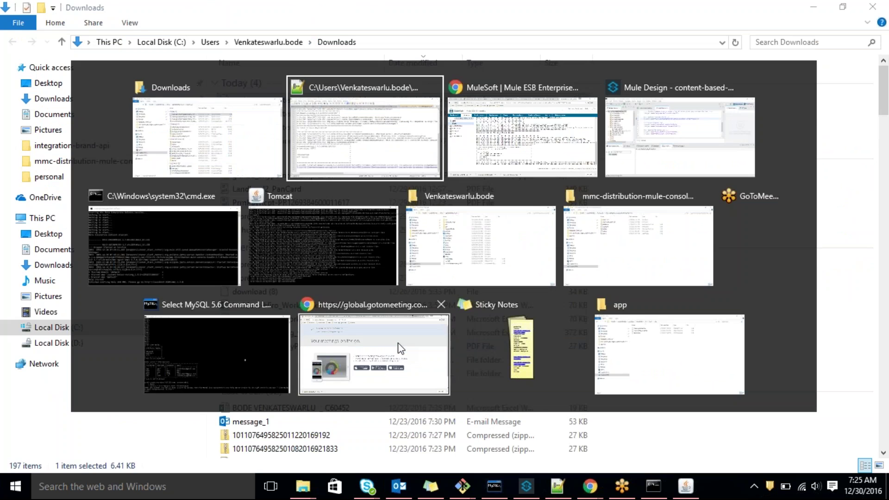
pyautogui.hotkey('alt', 'Tab')
pyautogui.hotkey('alt', 'Tab')
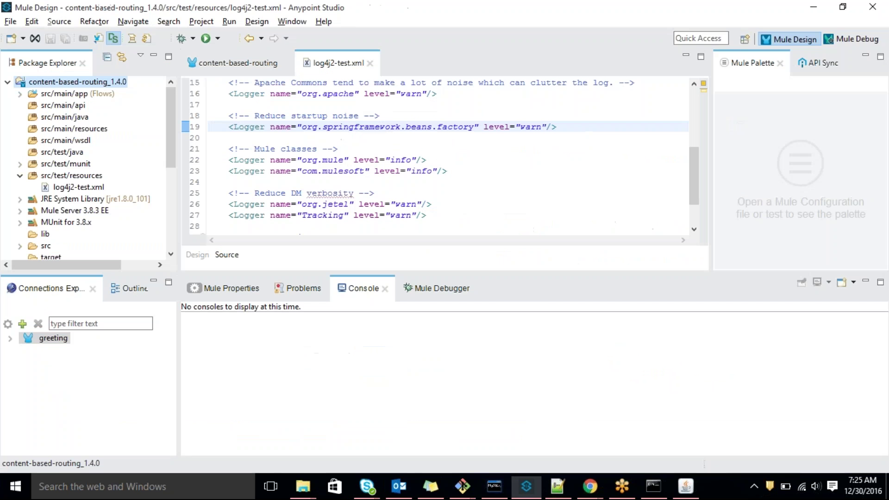
pyautogui.click(208, 66)
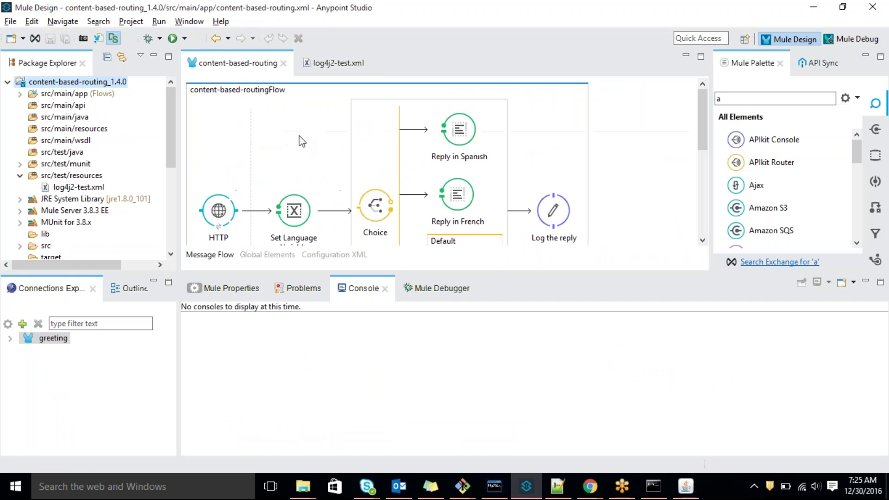
pyautogui.doubleClick(243, 69)
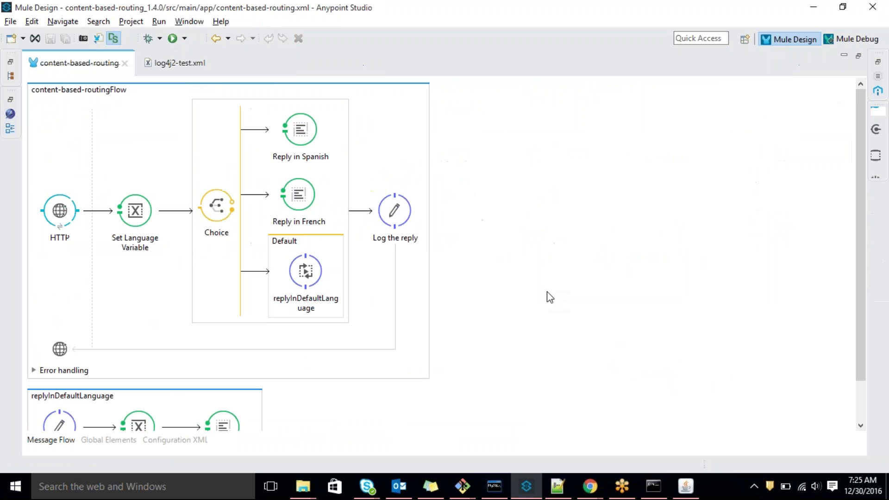
pyautogui.doubleClick(404, 233)
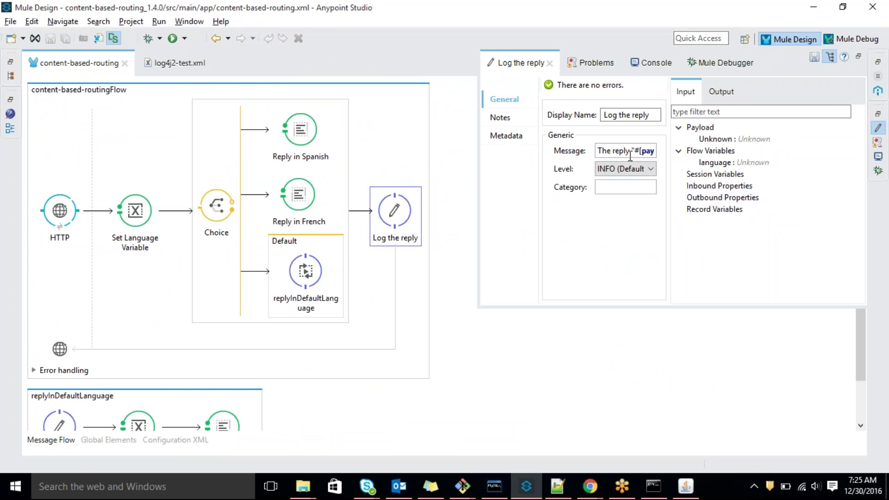
# Compare line 48's logged text in Notepad++ with the INFO 'The reply' logger message
pyautogui.hotkey('alt', 'Tab')
pyautogui.moveTo(284, 450); pyautogui.dragTo(470, 449)
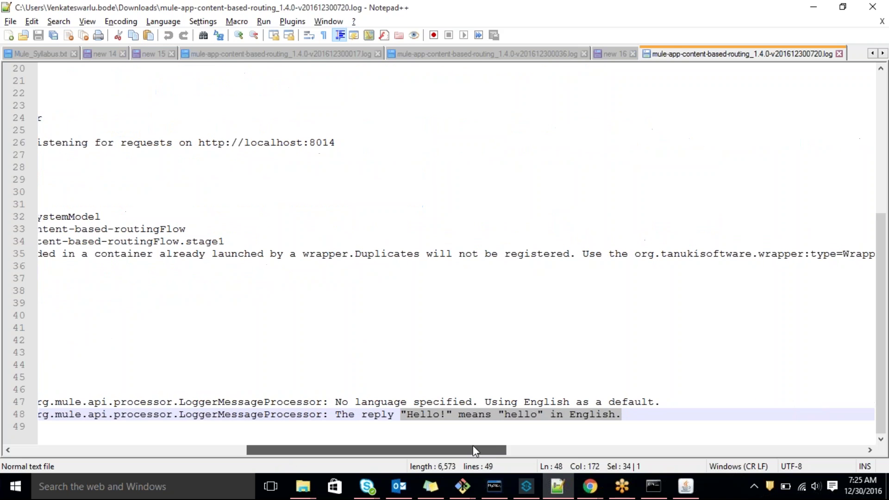
pyautogui.moveTo(333, 414); pyautogui.dragTo(617, 414)
pyautogui.moveTo(263, 446); pyautogui.dragTo(369, 445)
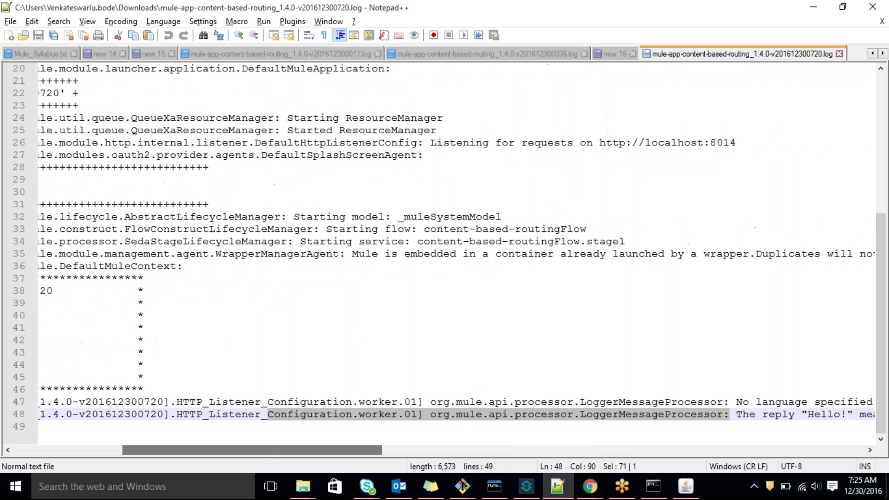
pyautogui.hotkey('alt', 'Tab')
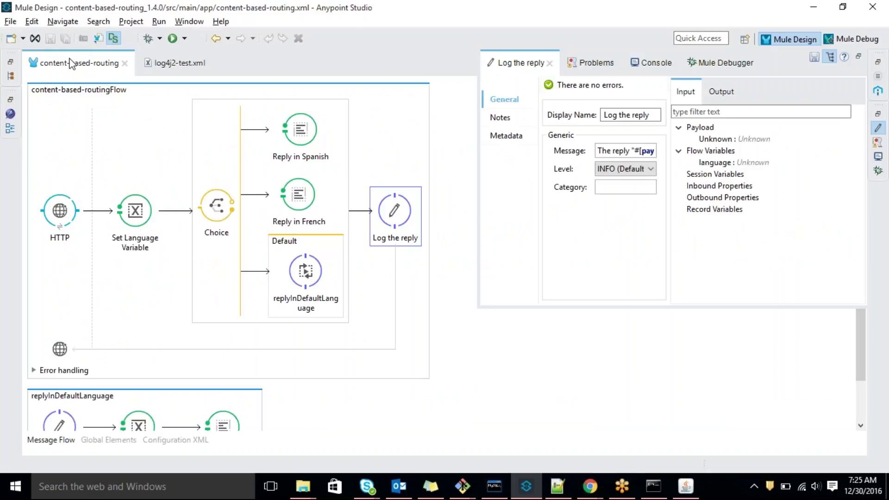
# Restore the editor layout, select the HTTP listener, and maximize its properties panel
pyautogui.doubleClick(69, 68)
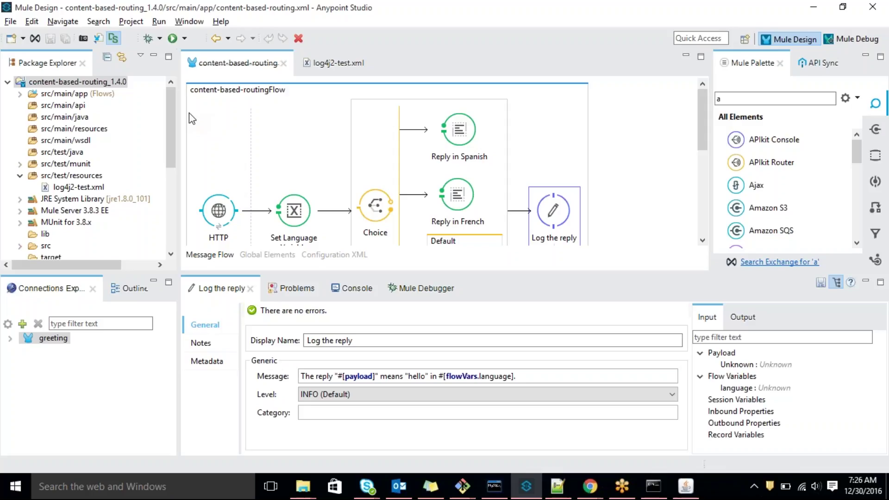
pyautogui.click(207, 199)
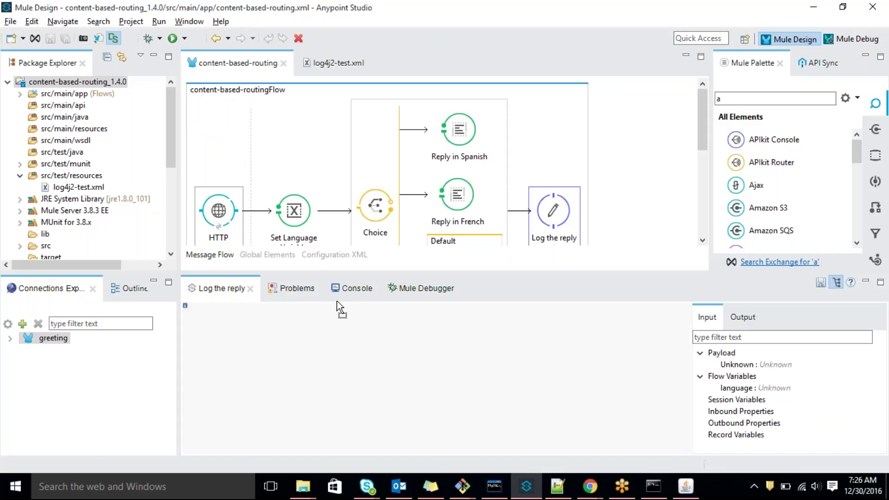
pyautogui.doubleClick(217, 287)
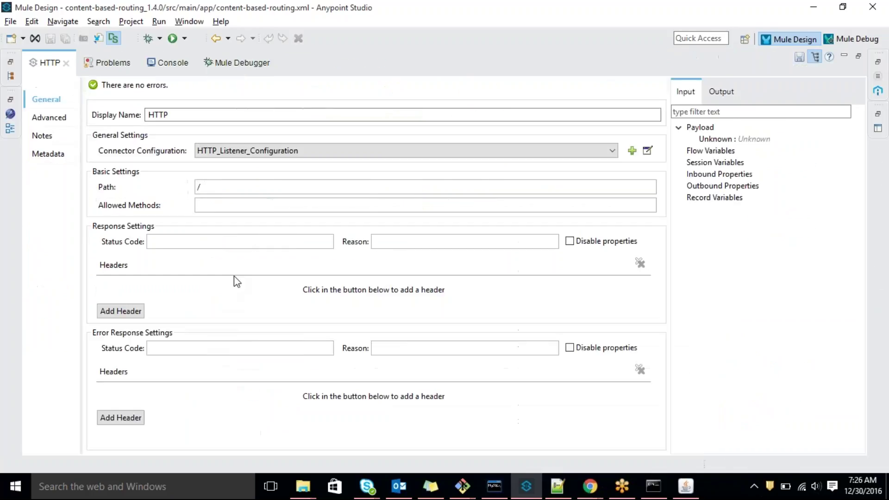
# Check HTTP_Listener_Configuration's host localhost and port 8014, close it unchanged, and restore the panel
pyautogui.click(647, 151)
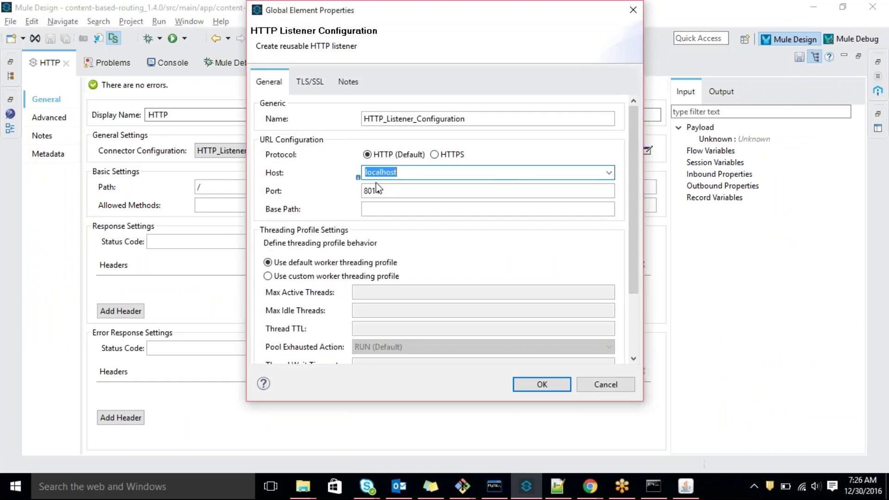
pyautogui.press('Tab')
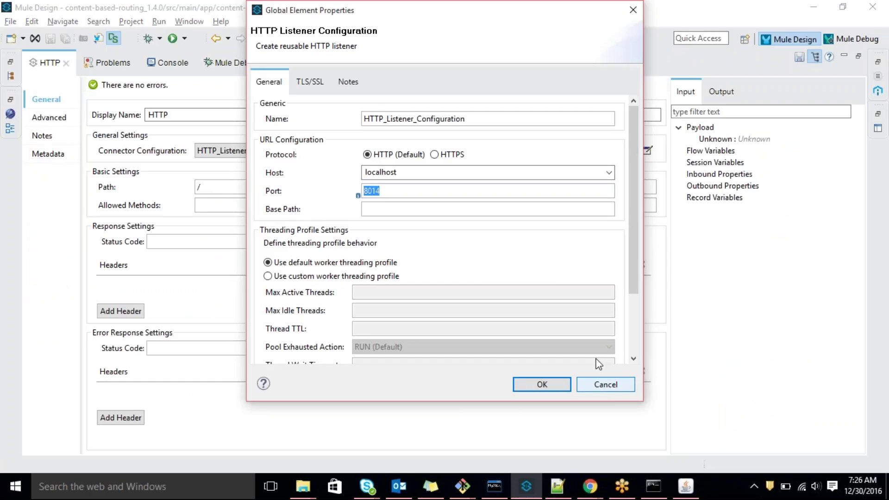
pyautogui.doubleClick(419, 176)
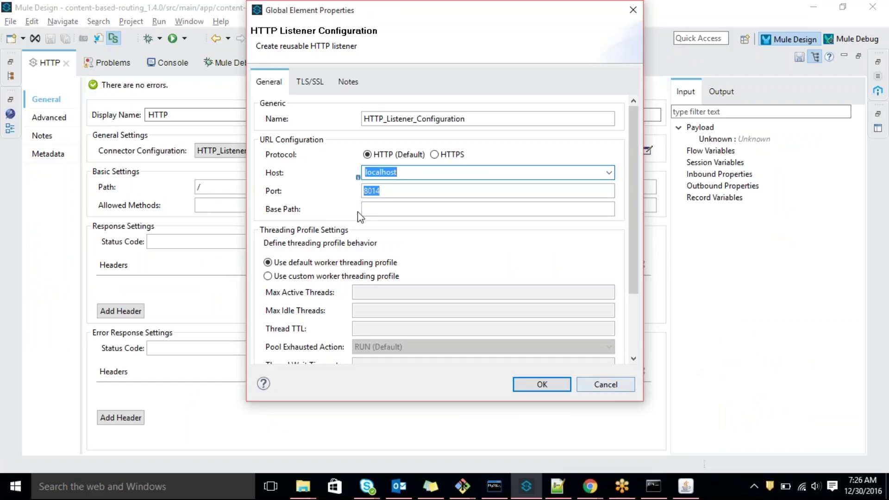
pyautogui.click(606, 385)
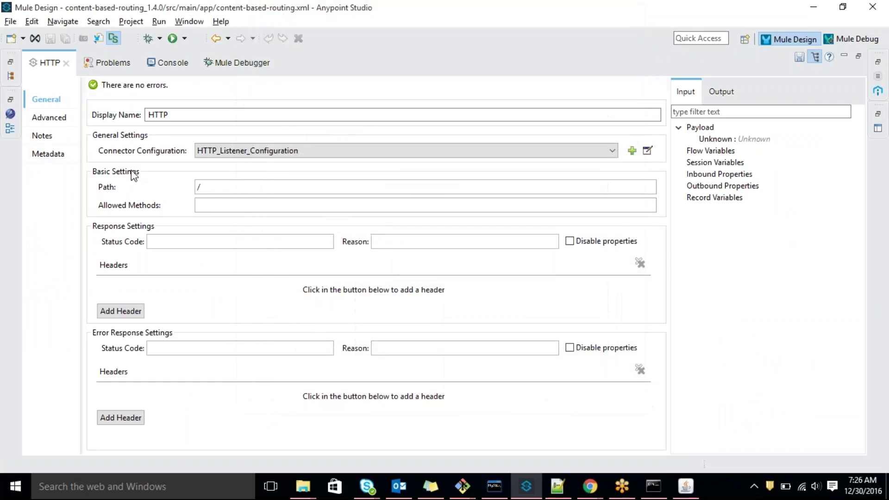
pyautogui.doubleClick(47, 63)
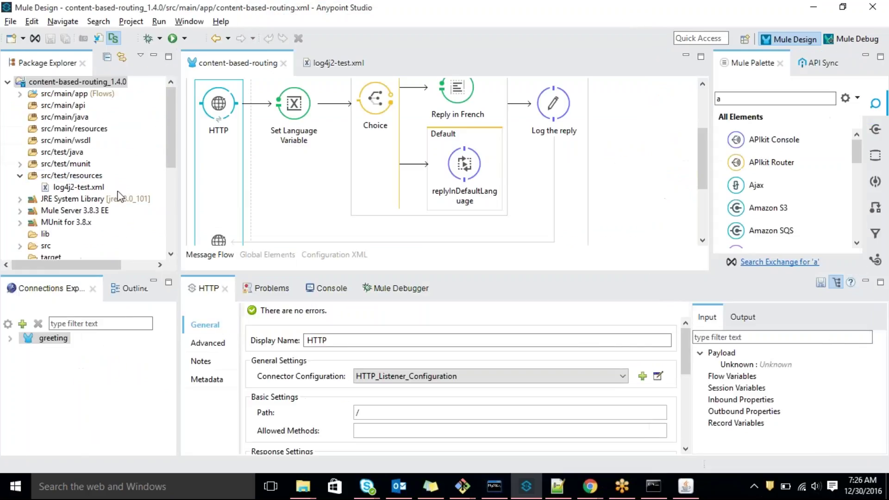
# Open mule-project.xml's overview (Mule Server 3.8.3 EE, default domain), then switch to the Downloads folder
pyautogui.click(64, 132)
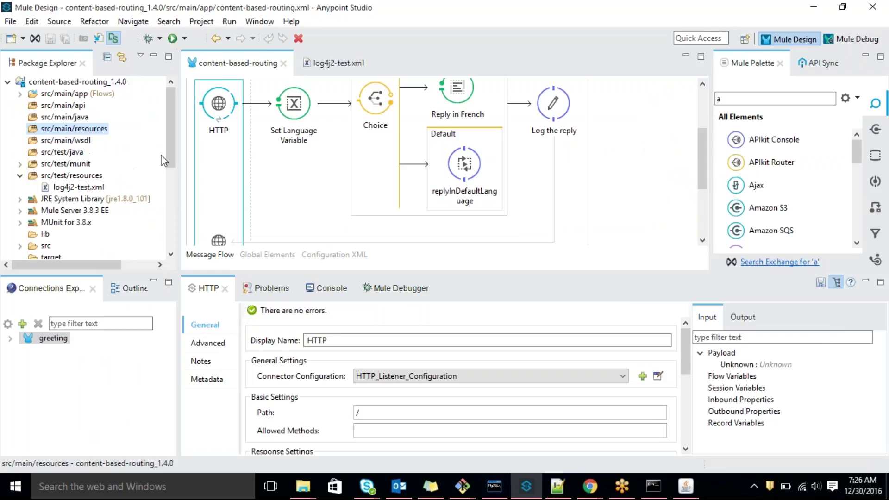
pyautogui.scroll(-1, 159, 177)
pyautogui.scroll(-4, 169, 195)
pyautogui.scroll(2, 171, 197)
pyautogui.doubleClick(70, 175)
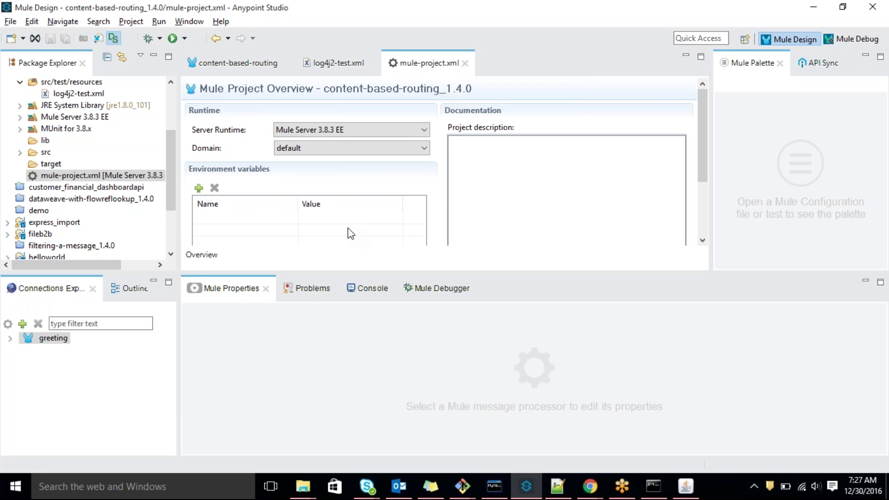
pyautogui.hotkey('alt', 'Tab')
pyautogui.hotkey('alt', 'Tab')
pyautogui.hotkey('alt', 'Tab')
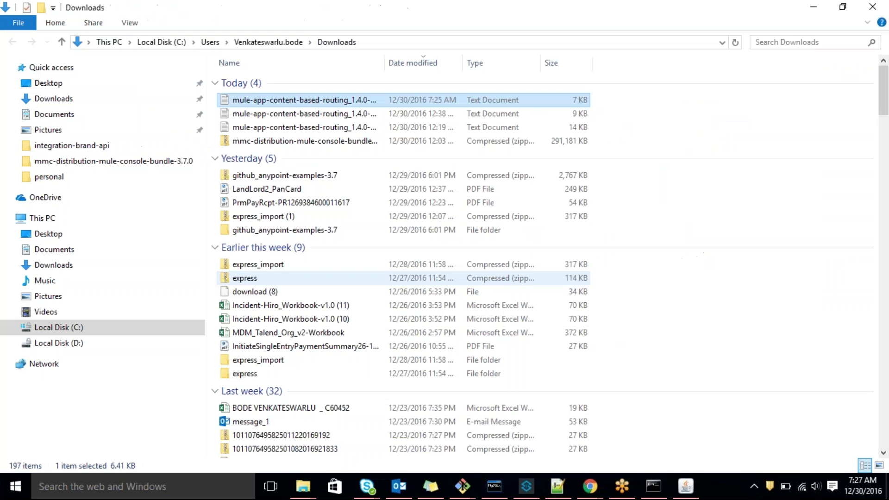
# Switch back to MMC and go to All servers, showing DEV on Mule 3.7.0 at 192.168.1.4
pyautogui.hotkey('alt', 'Tab')
pyautogui.press('Tab')
pyautogui.press('Tab')
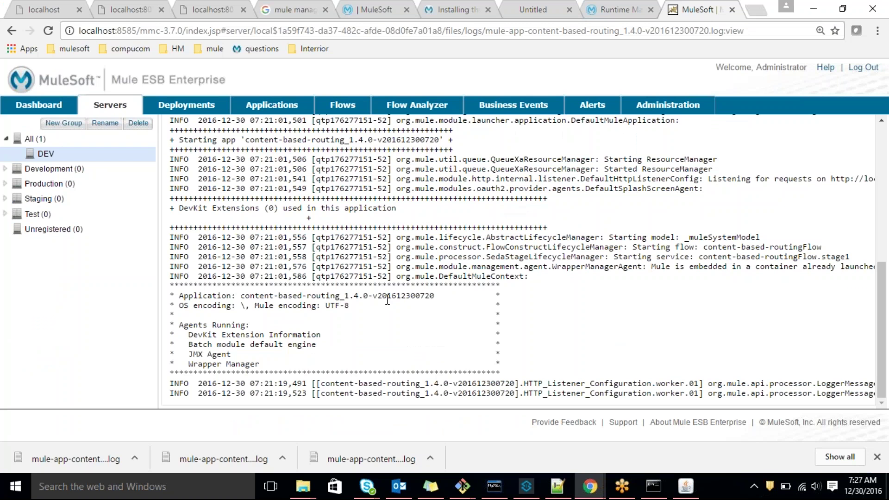
pyautogui.hotkey('alt', 'Tab')
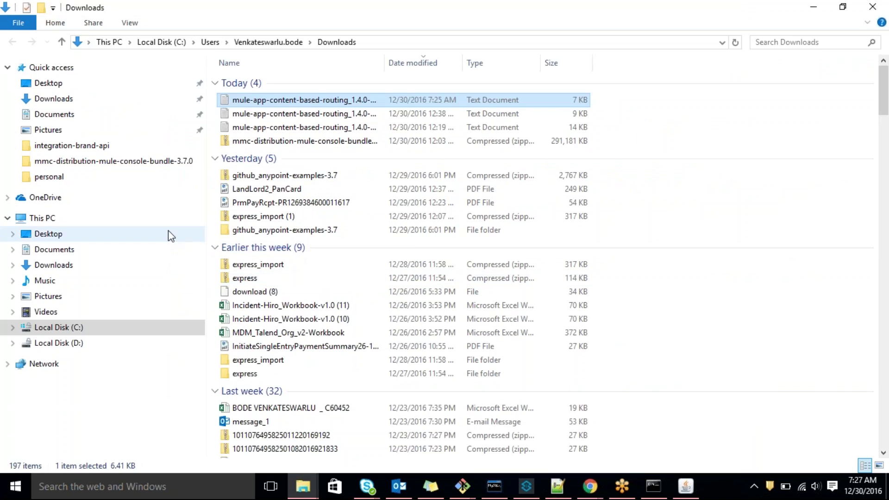
pyautogui.hotkey('alt', 'Tab')
pyautogui.hotkey('alt', 'Tab')
pyautogui.press('Tab')
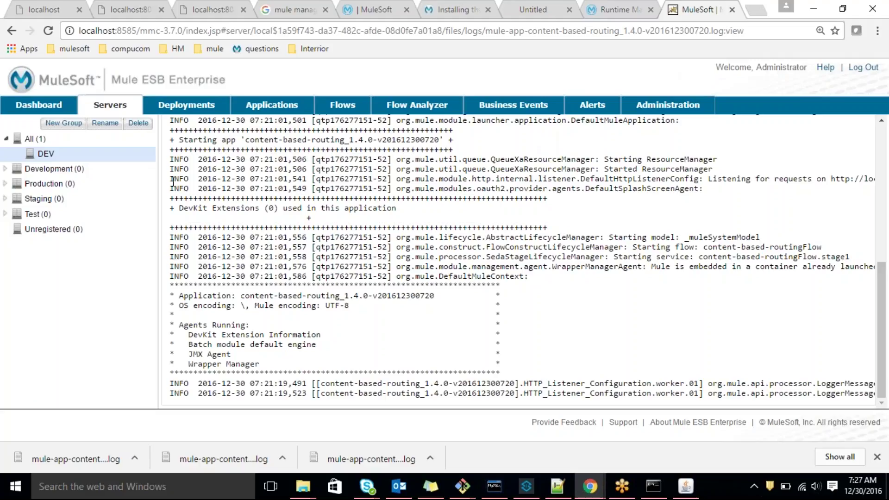
pyautogui.click(119, 111)
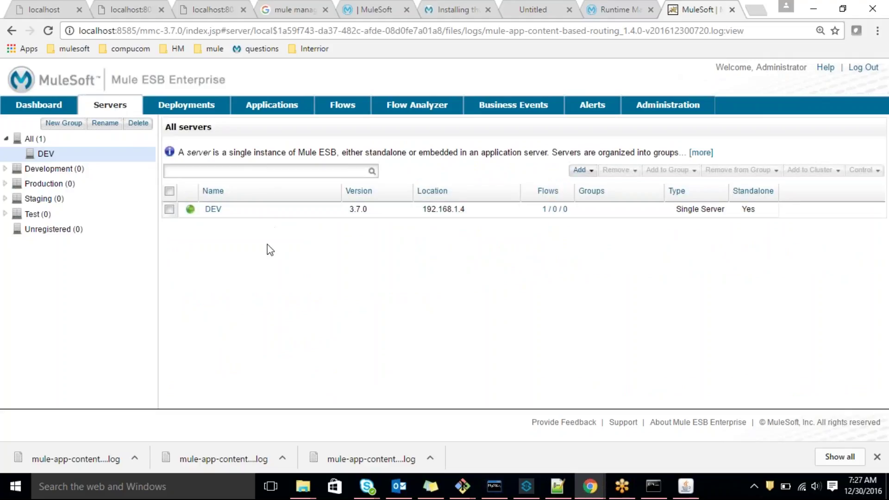
# Open DEV's Files and browse apps > content-based-routing_1.4.0 > classes
pyautogui.click(216, 210)
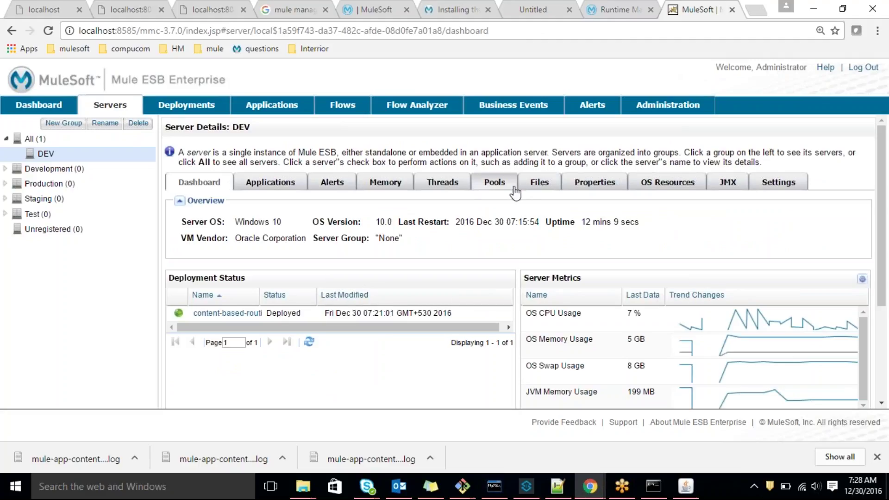
pyautogui.click(537, 183)
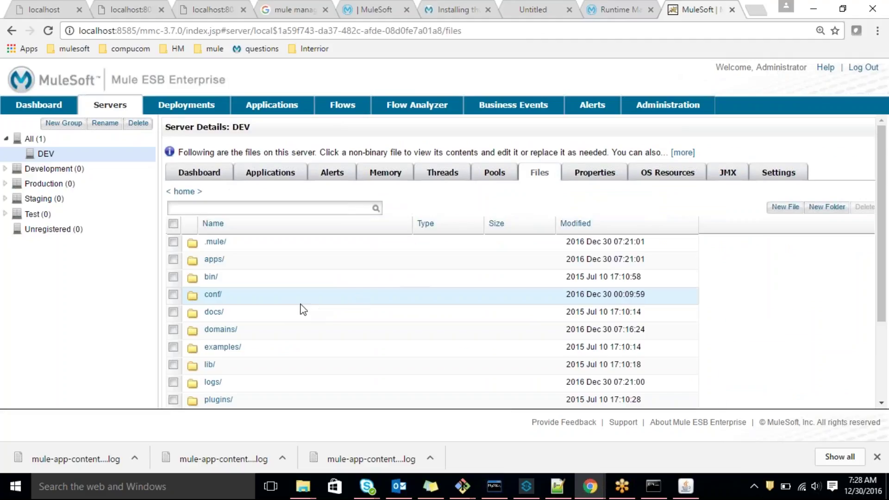
pyautogui.click(216, 260)
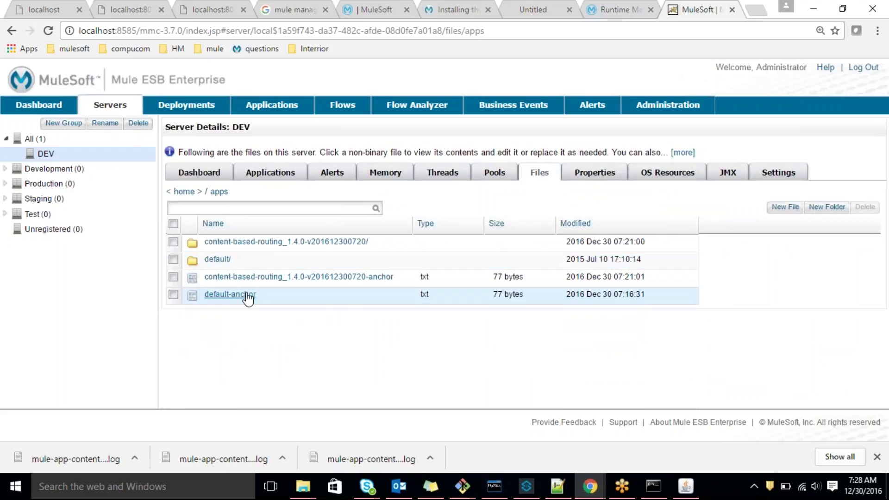
pyautogui.click(239, 241)
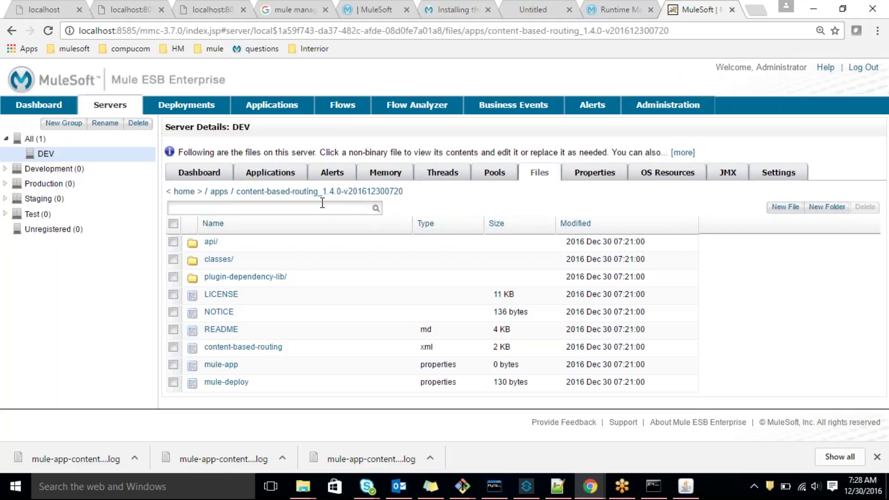
pyautogui.click(215, 259)
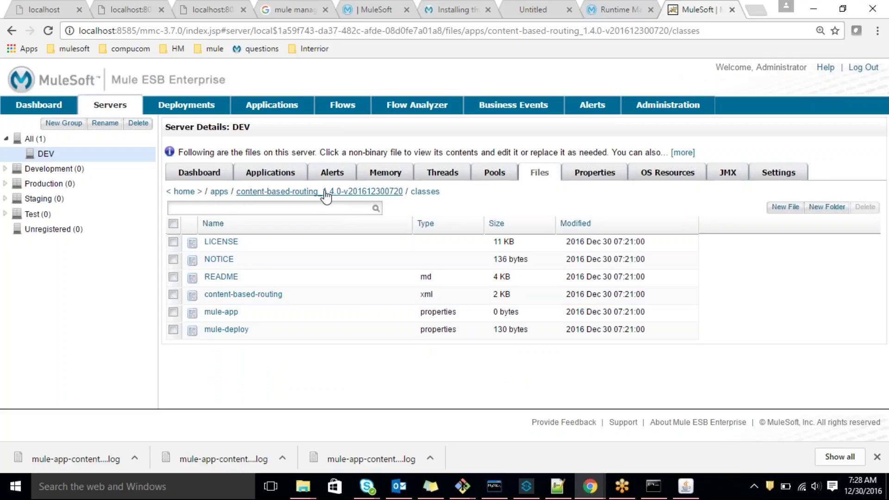
# Look into the api folder, return to the app's classes folder, and open mule-app.properties
pyautogui.click(361, 200)
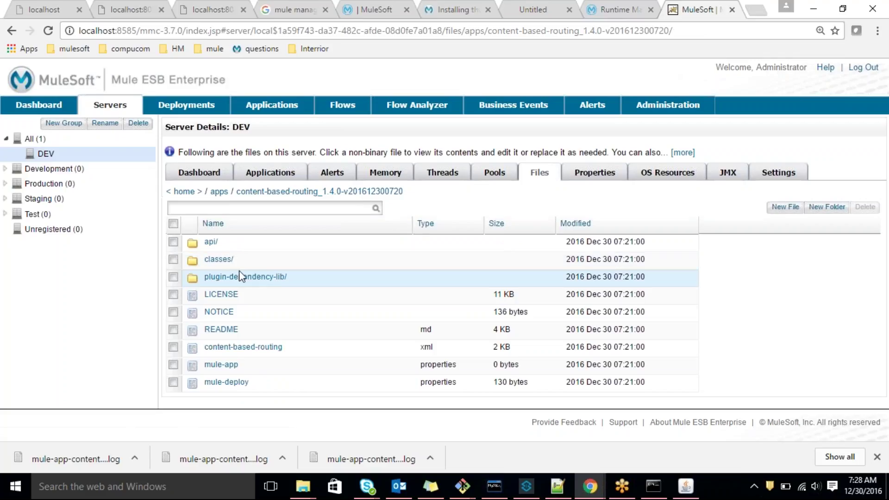
pyautogui.click(211, 241)
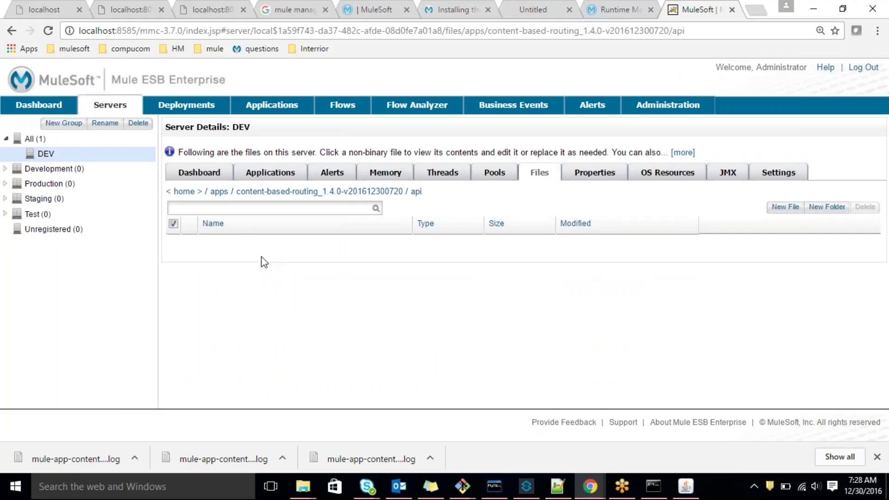
pyautogui.click(220, 192)
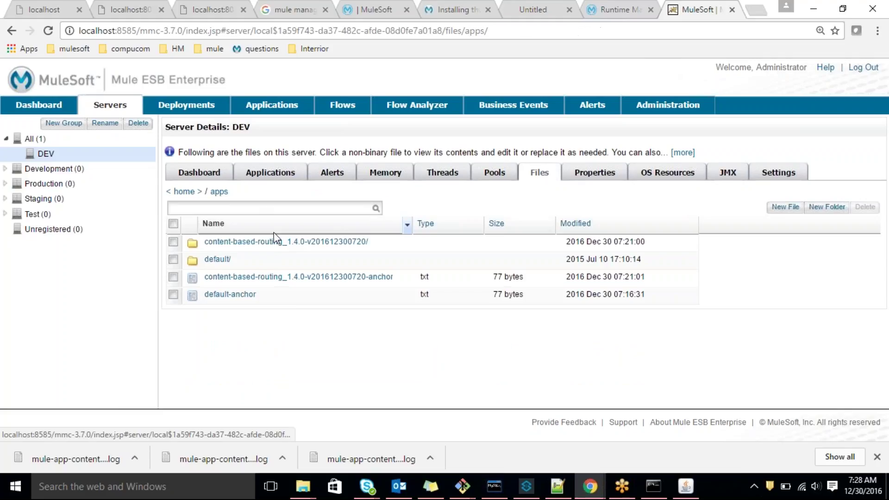
pyautogui.doubleClick(218, 241)
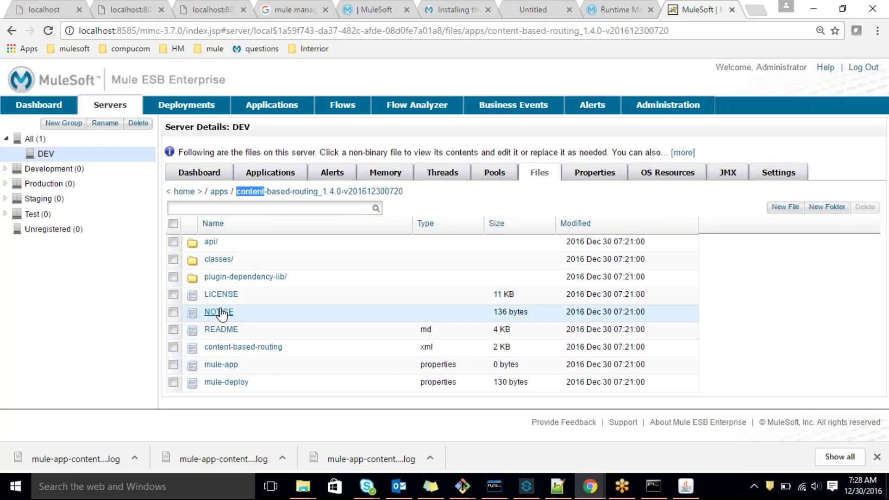
pyautogui.click(221, 265)
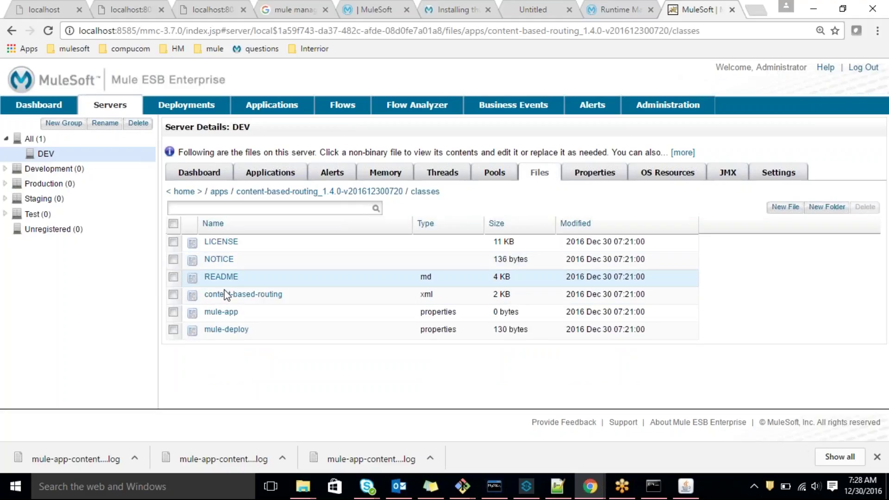
pyautogui.click(223, 313)
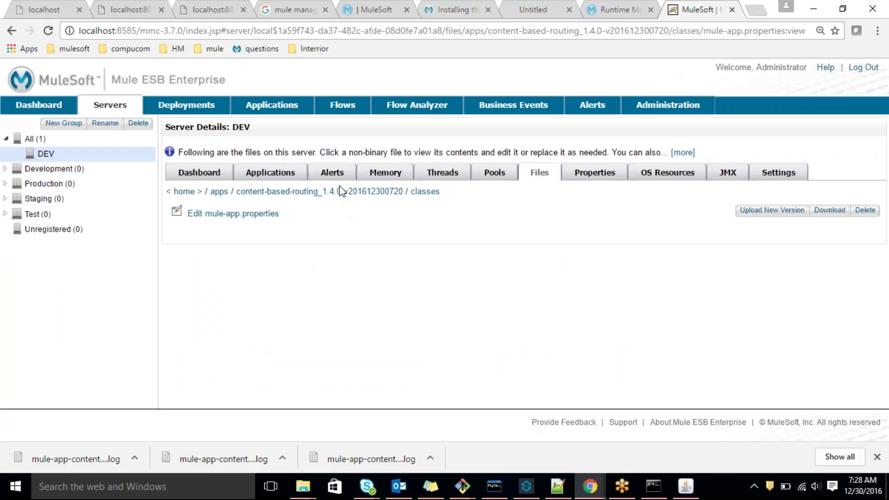
pyautogui.click(537, 174)
# Scroll through DEV's 50 environment properties and JVM arguments on the Properties tab
pyautogui.click(588, 178)
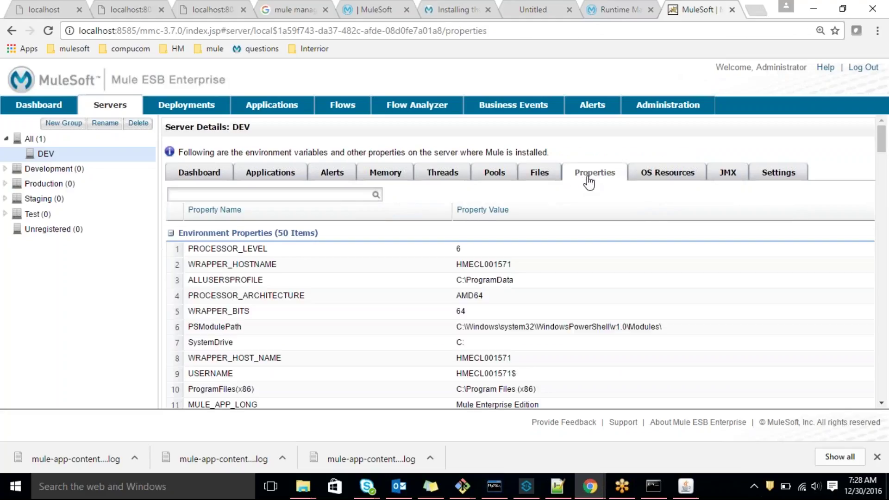
pyautogui.scroll(-15, 390, 327)
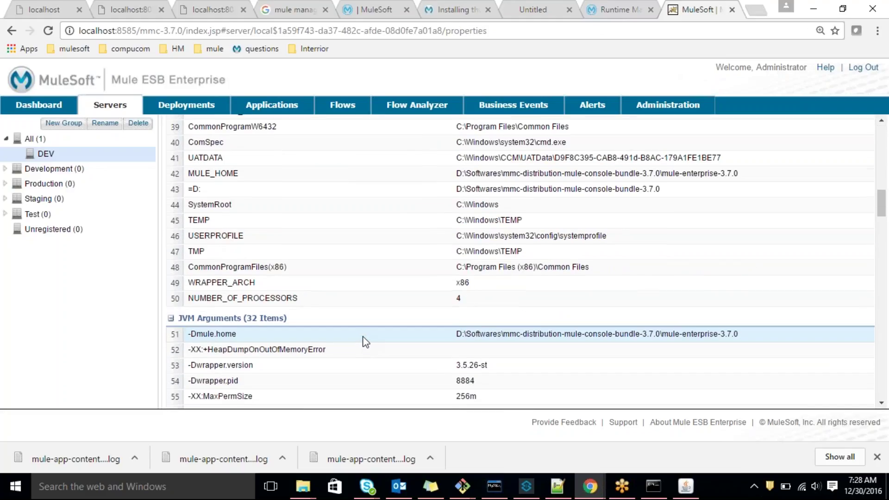
pyautogui.scroll(2, 365, 341)
pyautogui.scroll(2, 365, 342)
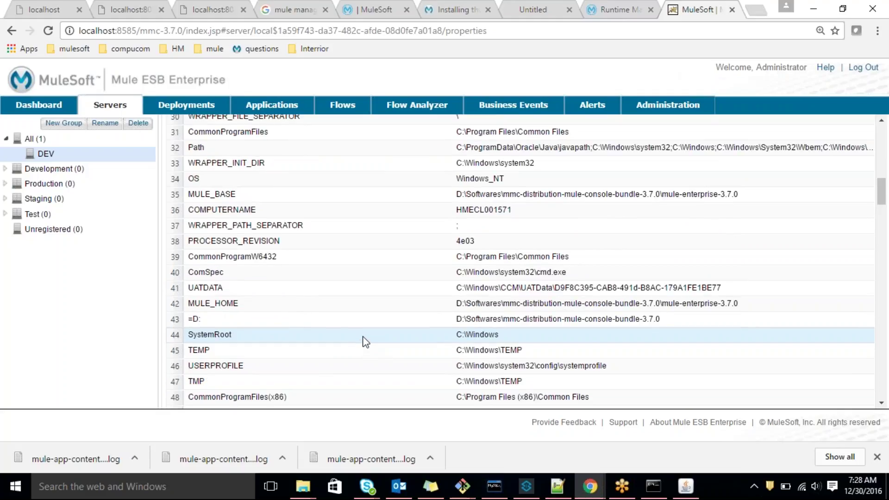
pyautogui.scroll(3, 366, 341)
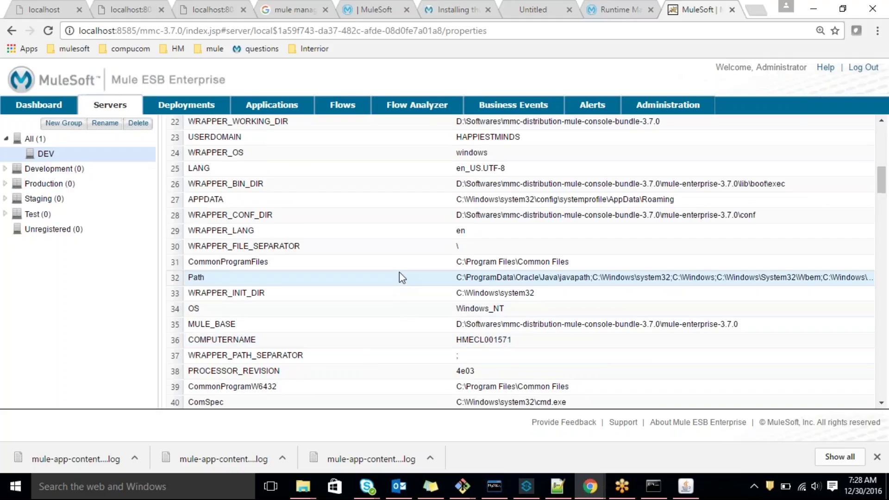
pyautogui.scroll(-6, 399, 273)
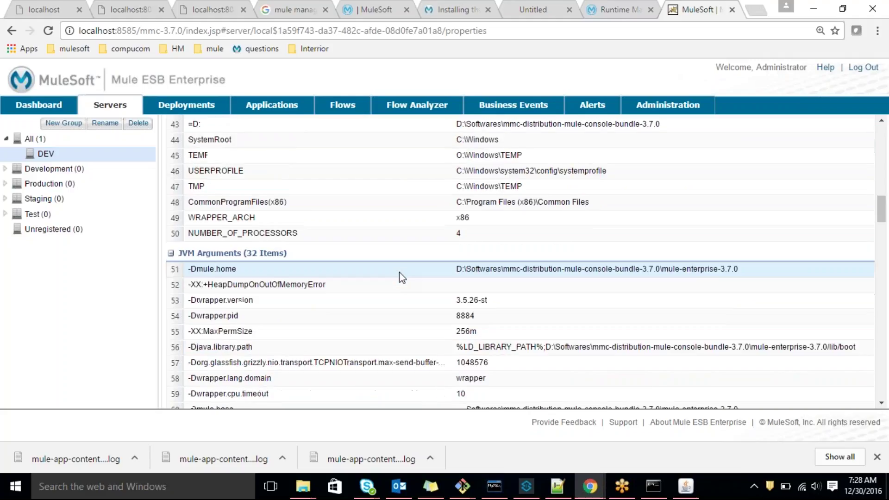
pyautogui.scroll(14, 399, 271)
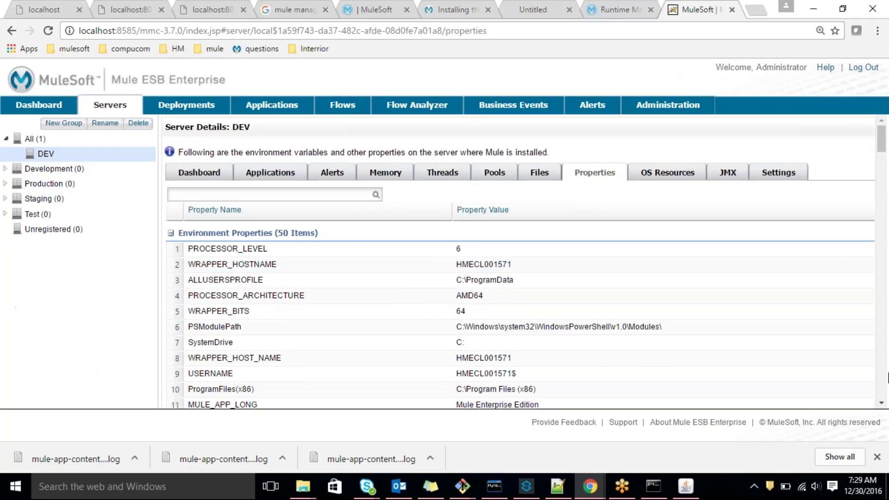
# Check DEV's OS Resources charts and JMX tree, list its applications, then show the dashboard
pyautogui.click(676, 181)
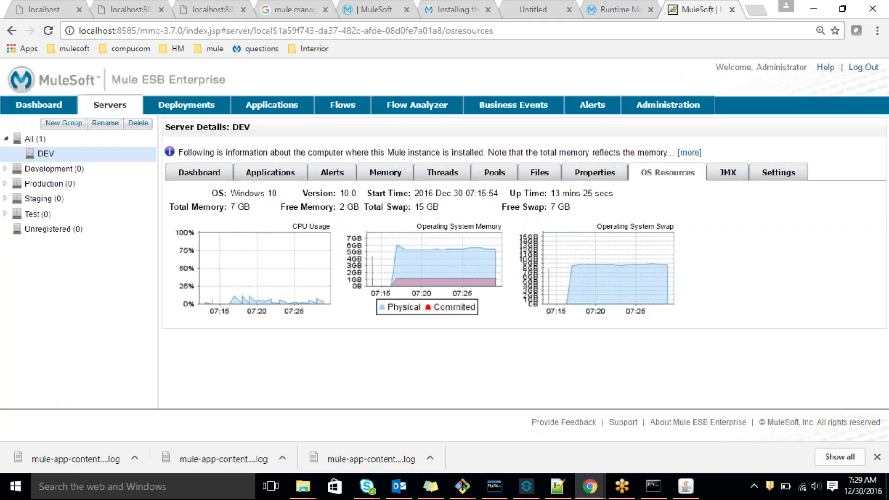
pyautogui.click(727, 175)
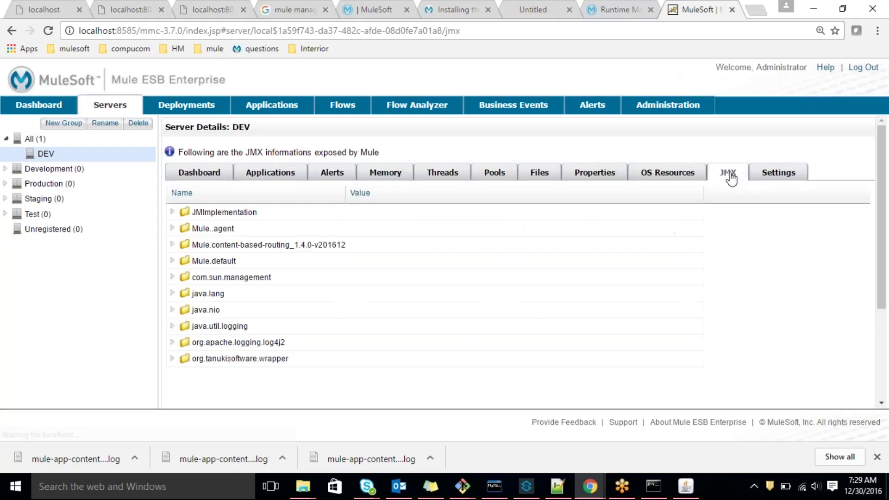
pyautogui.click(260, 176)
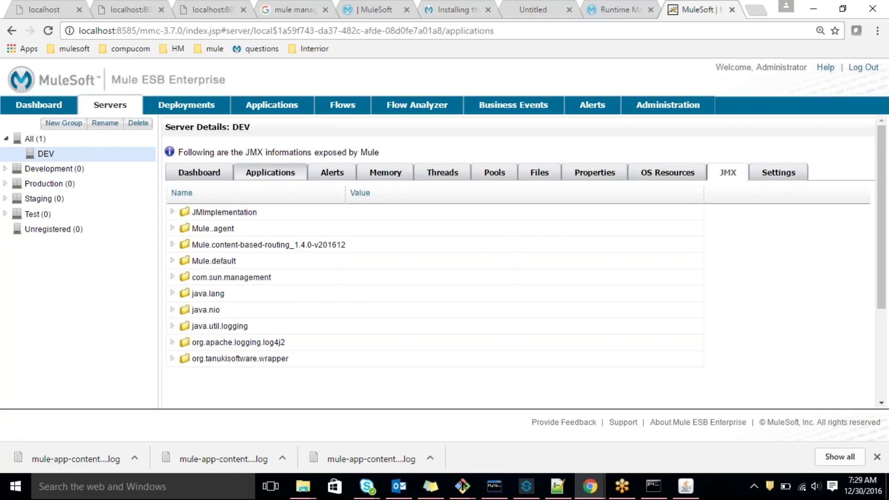
pyautogui.click(199, 173)
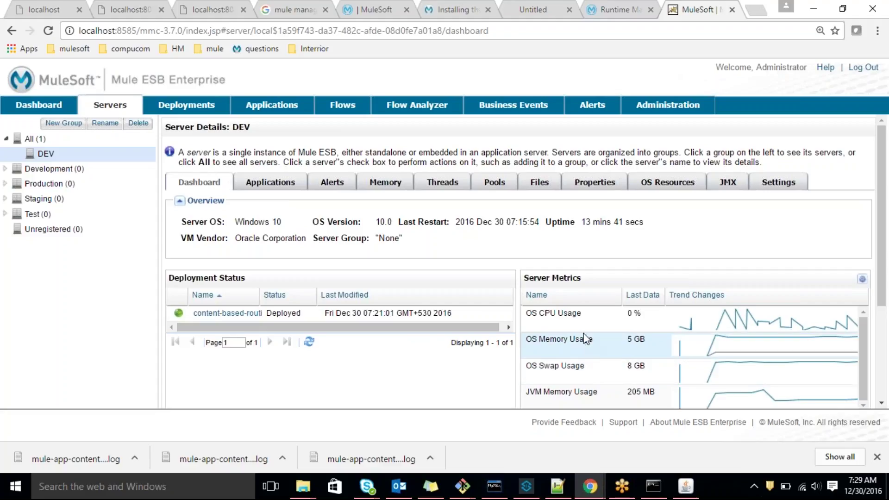
# Review the DEV server's deployed applications, alerts and memory usage
pyautogui.click(270, 183)
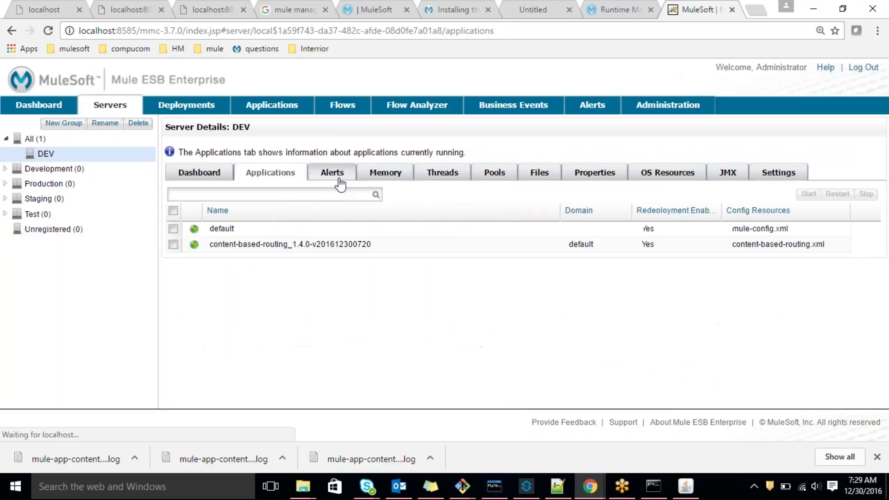
pyautogui.click(340, 184)
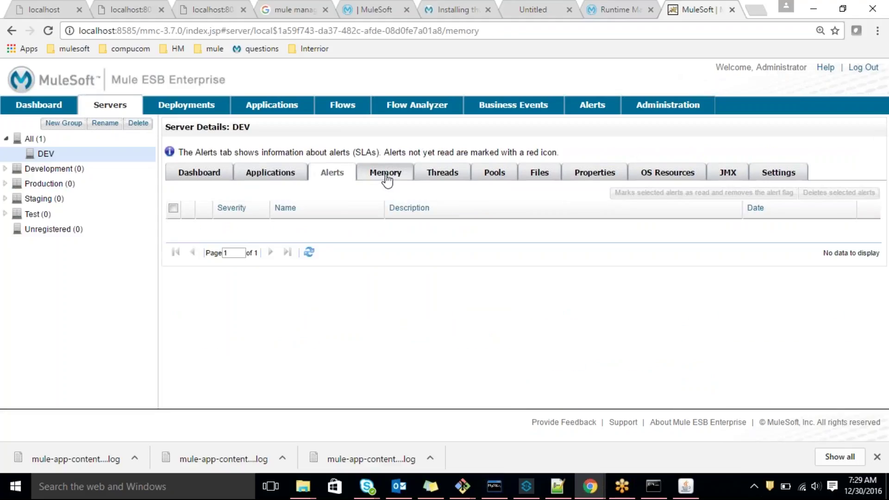
pyautogui.click(385, 181)
# Browse the DEV JVM's threads table, then highlight the console path in the address bar
pyautogui.click(421, 176)
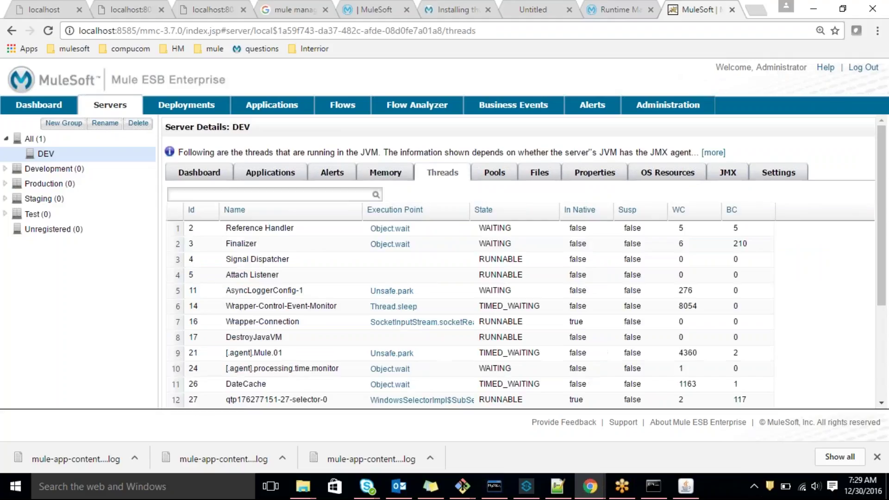
pyautogui.scroll(-4, 448, 351)
pyautogui.scroll(4, 458, 347)
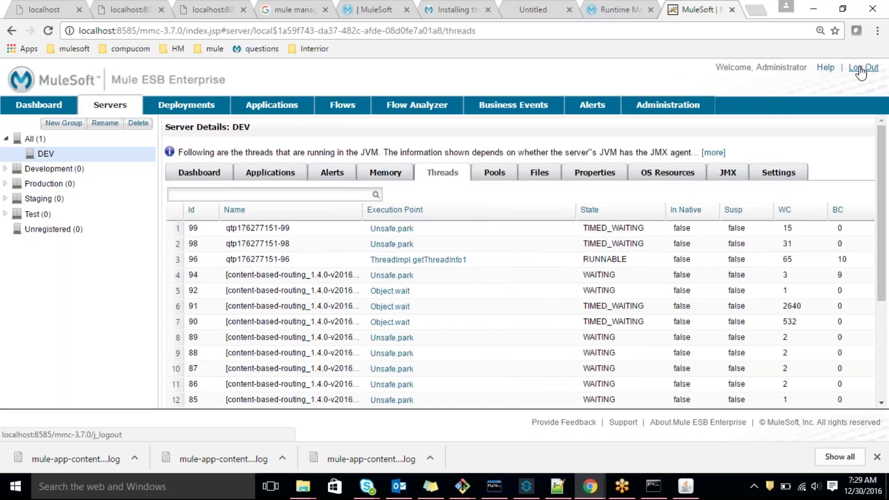
pyautogui.moveTo(160, 30)
pyautogui.mouseDown()
pyautogui.moveTo(183, 28)
pyautogui.moveTo(139, 31)
pyautogui.moveTo(168, 33)
pyautogui.mouseUp()
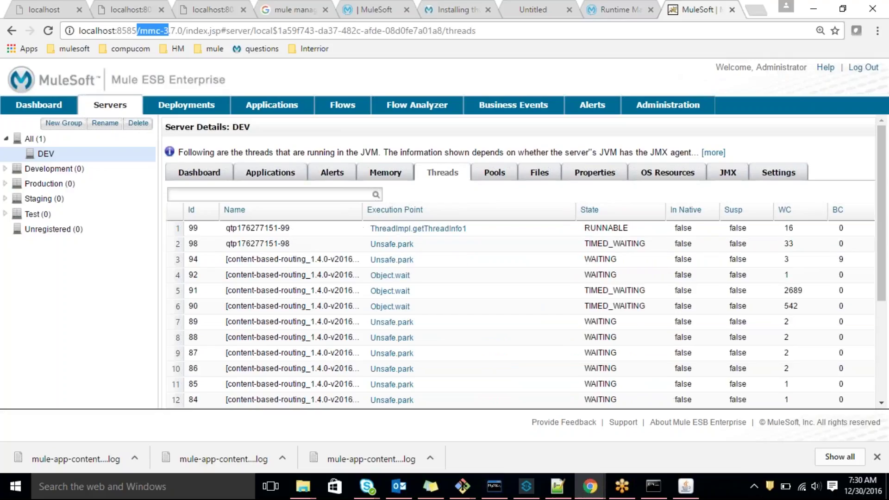
# Return to the All servers list via Deployments, select DEV, and show the Add server/cluster options
pyautogui.click(175, 111)
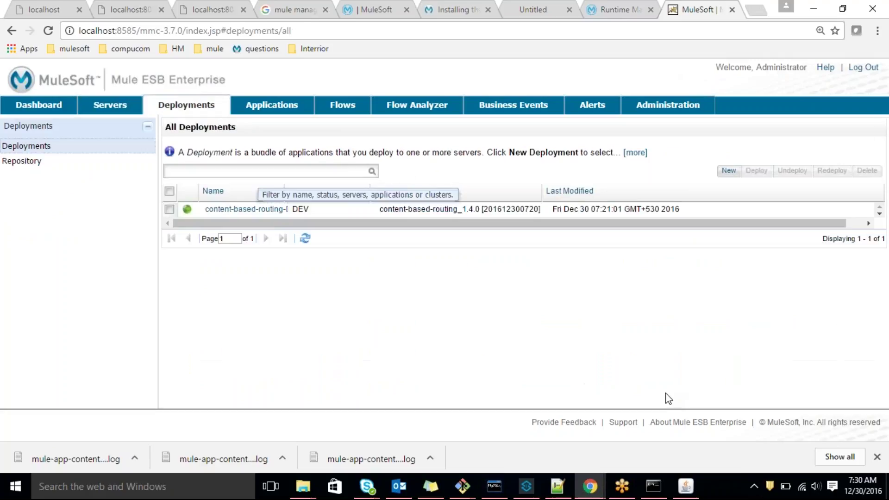
pyautogui.click(124, 114)
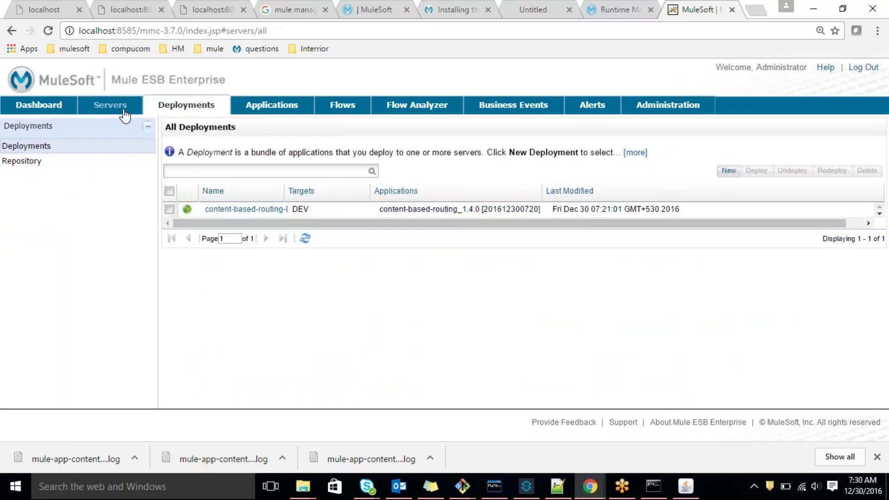
pyautogui.click(662, 212)
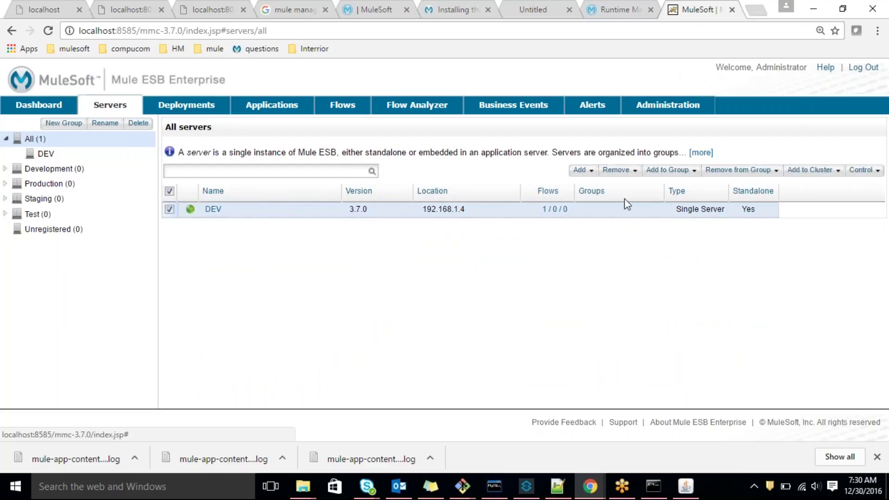
pyautogui.click(583, 170)
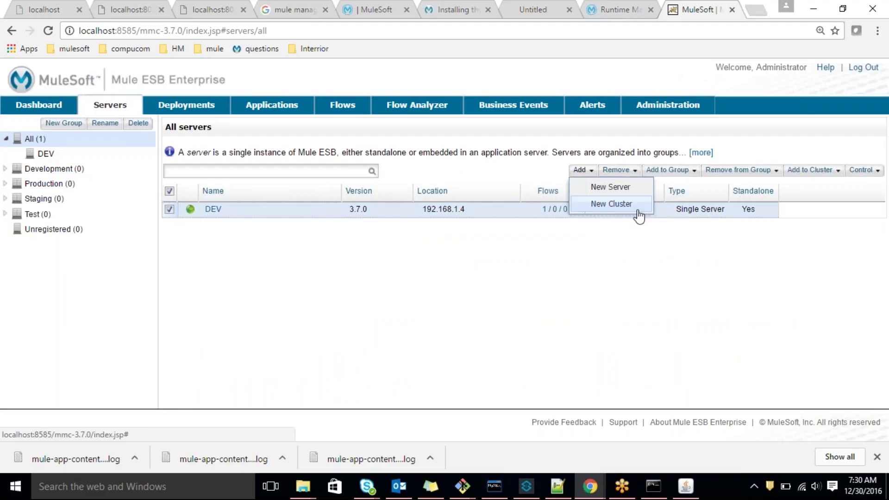